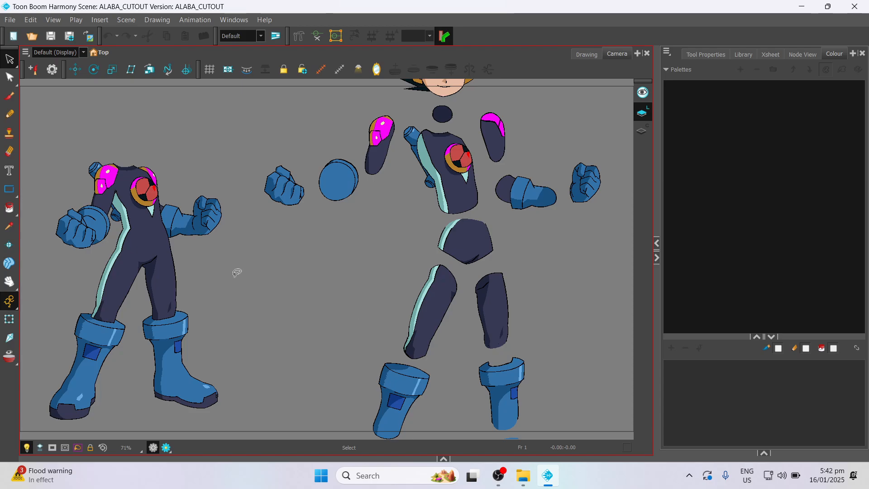
Step: Expand the collapsed Timeline panel below the Camera view and resize it so all four layers are readable
scroll(344, 303, down, 3)
scroll(344, 301, up, 2)
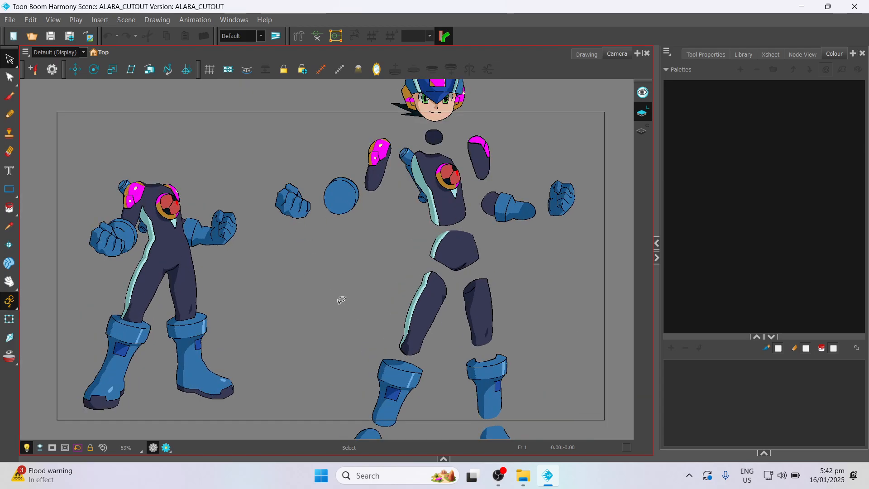
scroll(344, 301, down, 2)
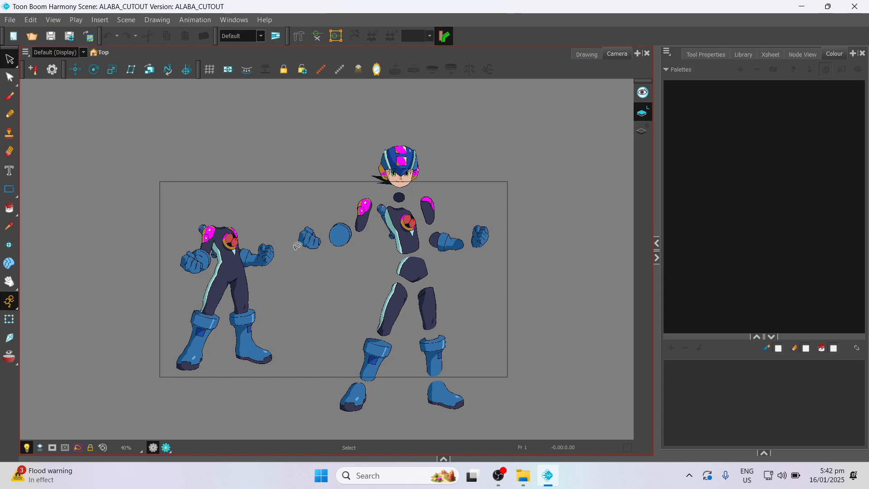
click(444, 459)
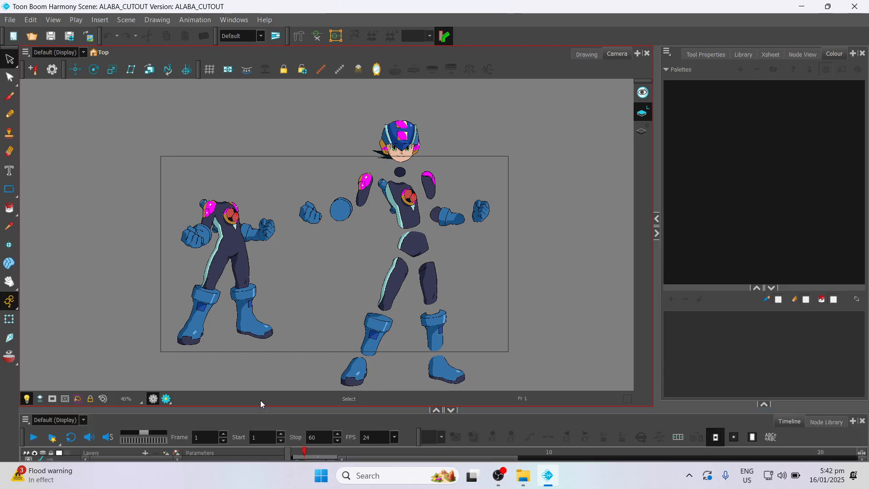
drag(265, 409, 272, 276)
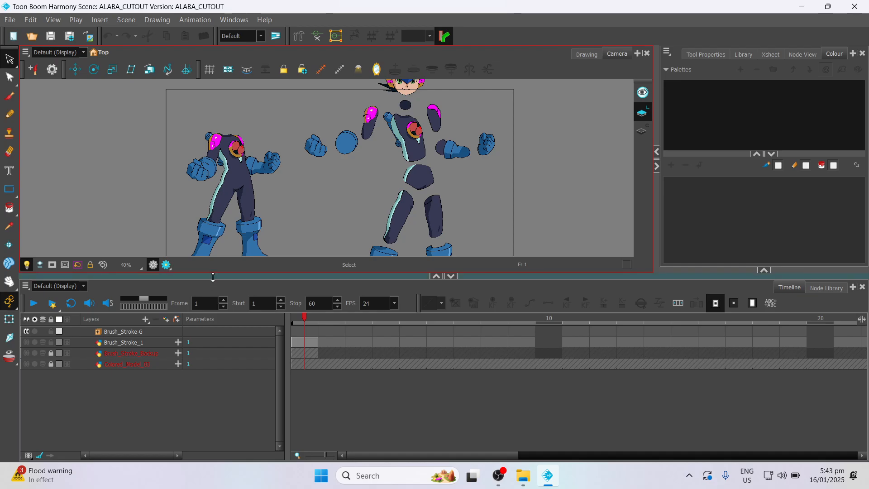
drag(213, 278, 221, 326)
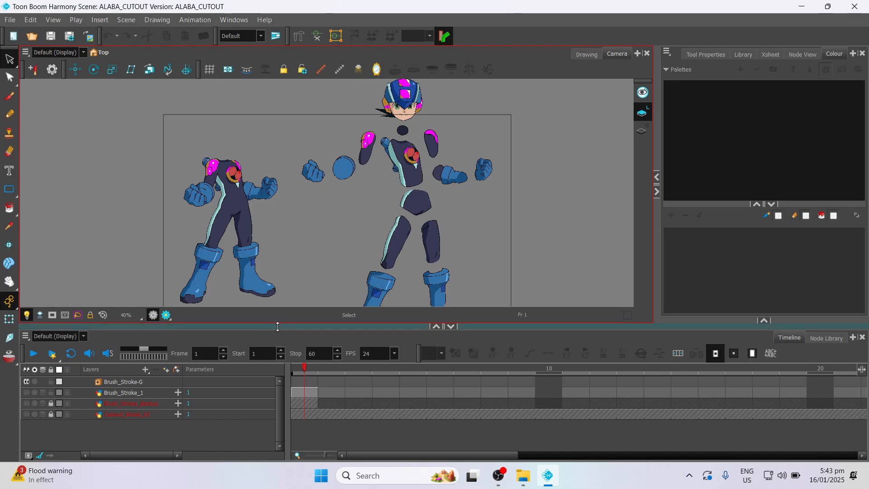
drag(278, 325, 278, 339)
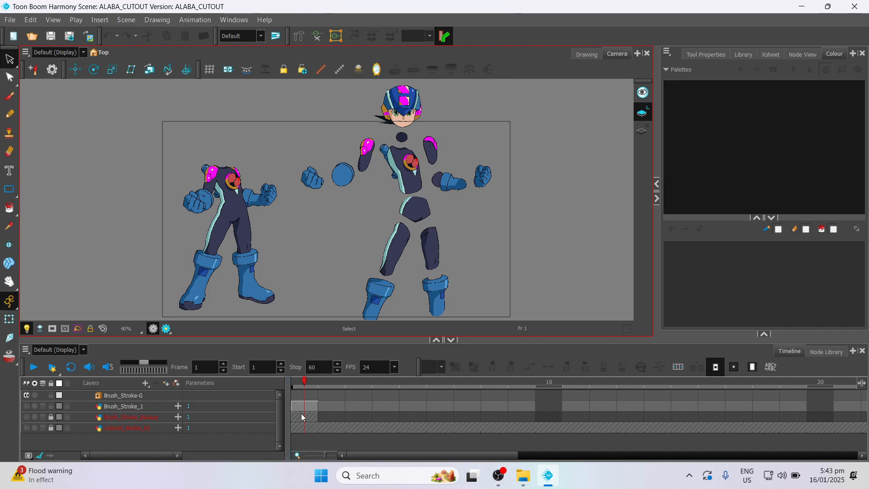
Step: Select the Brush_Stroke-G group layer and toggle its lock and visibility, restoring both to their original states
click(303, 408)
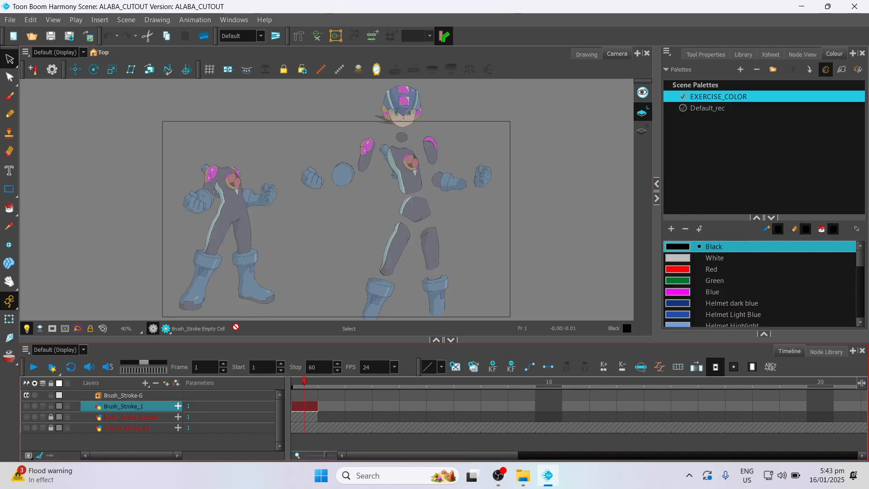
click(168, 393)
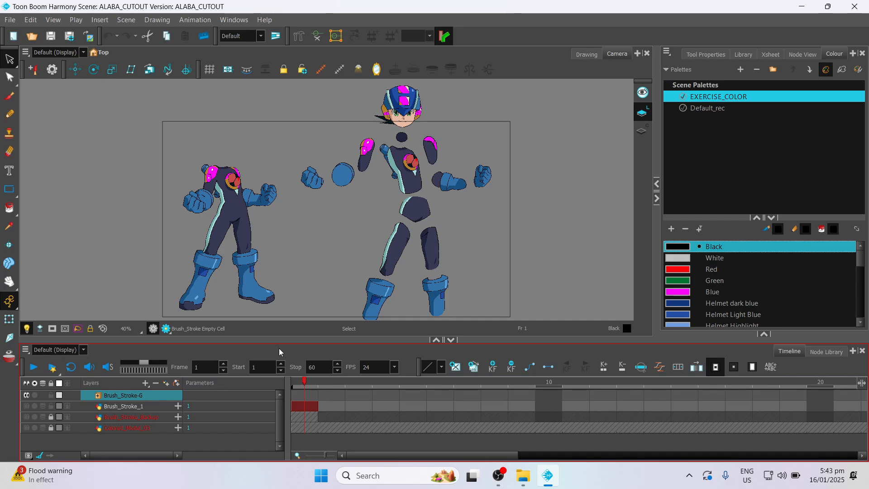
click(52, 395)
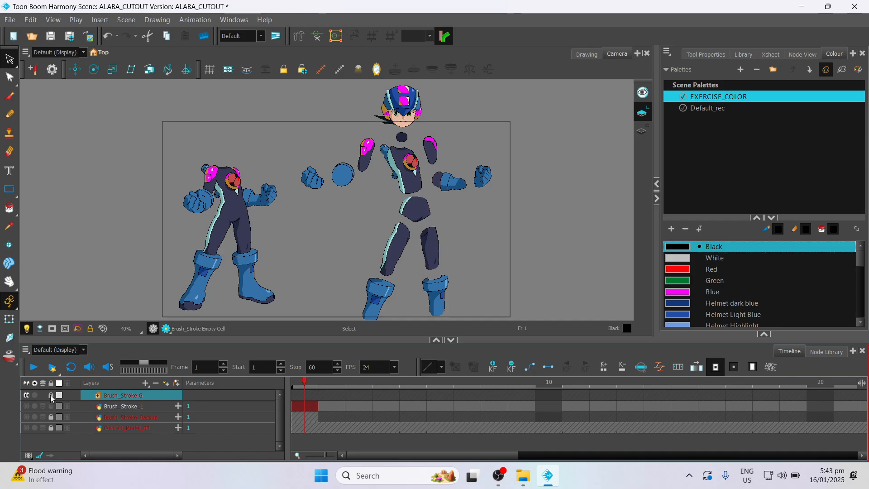
click(50, 395)
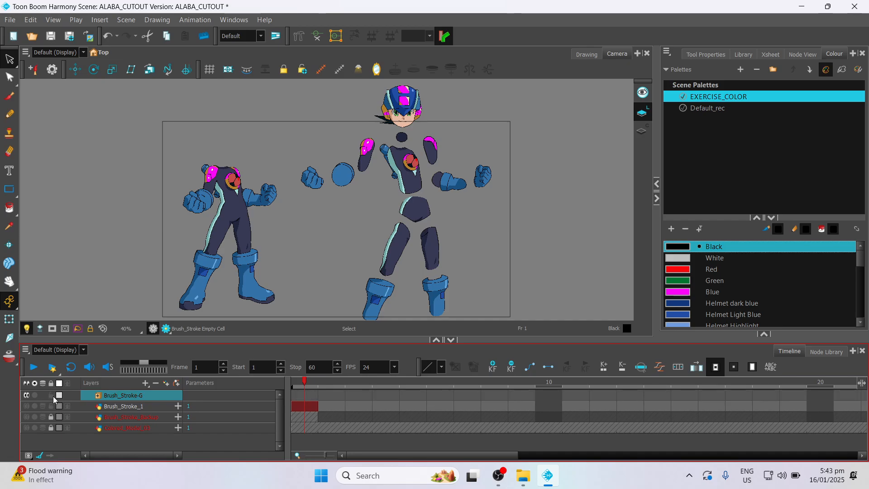
click(26, 396)
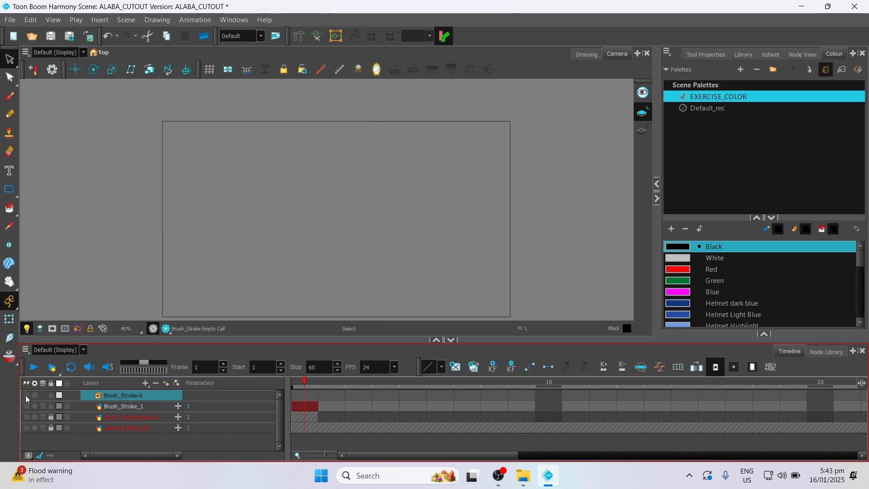
click(26, 396)
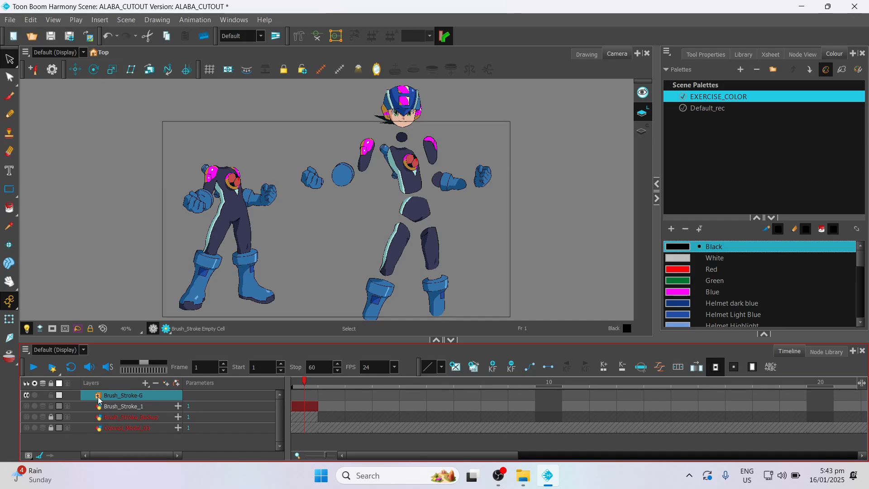
Step: Compare the separated character parts with the reference turnaround sheet by swapping visibility between Brush_Stroke-G and the lowest locked layer, restoring the cutout artwork
scroll(363, 222, down, 2)
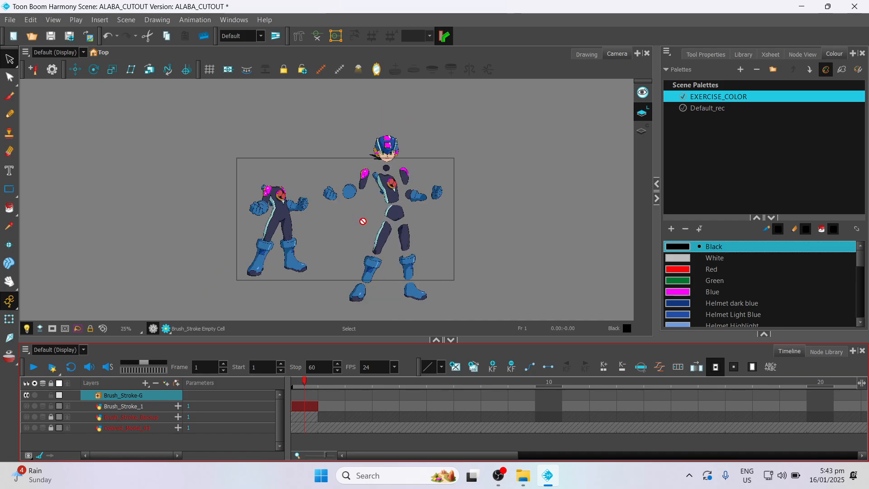
scroll(363, 218, up, 1)
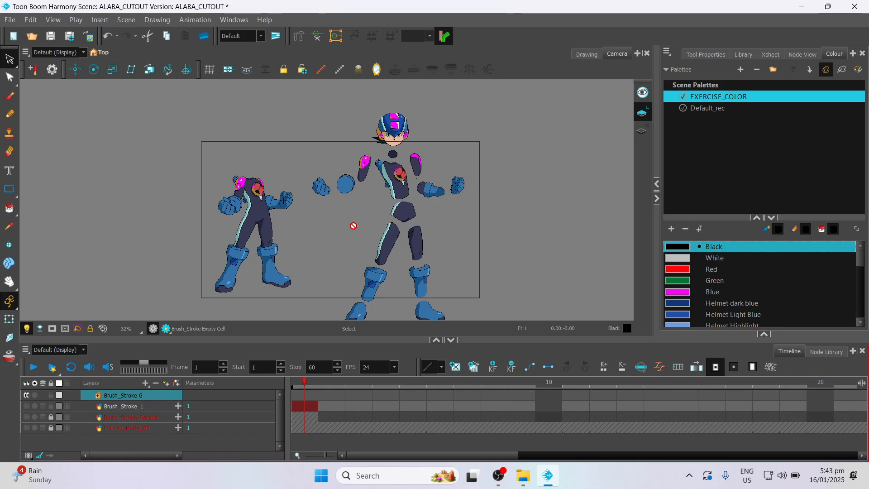
scroll(450, 220, up, 4)
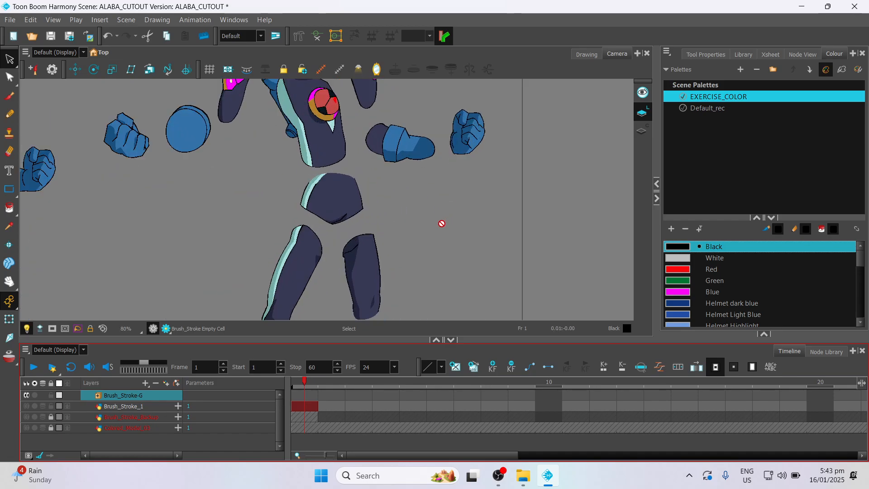
drag(392, 181, 362, 311)
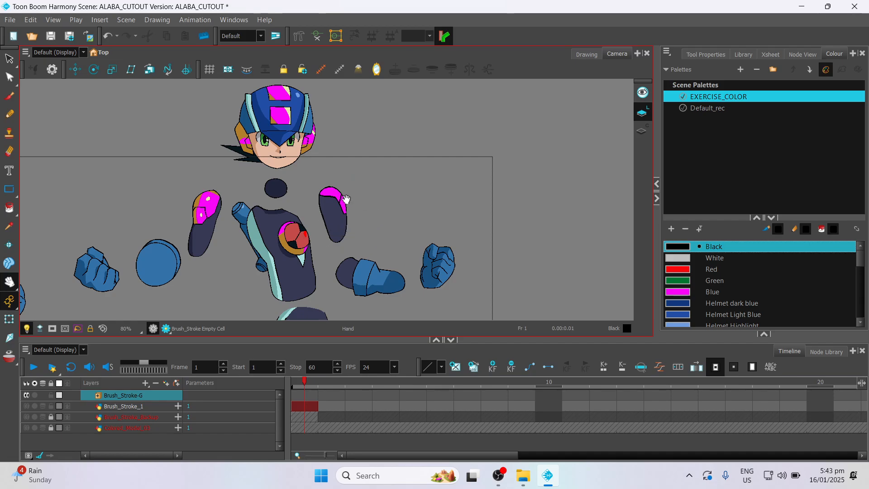
scroll(353, 226, down, 3)
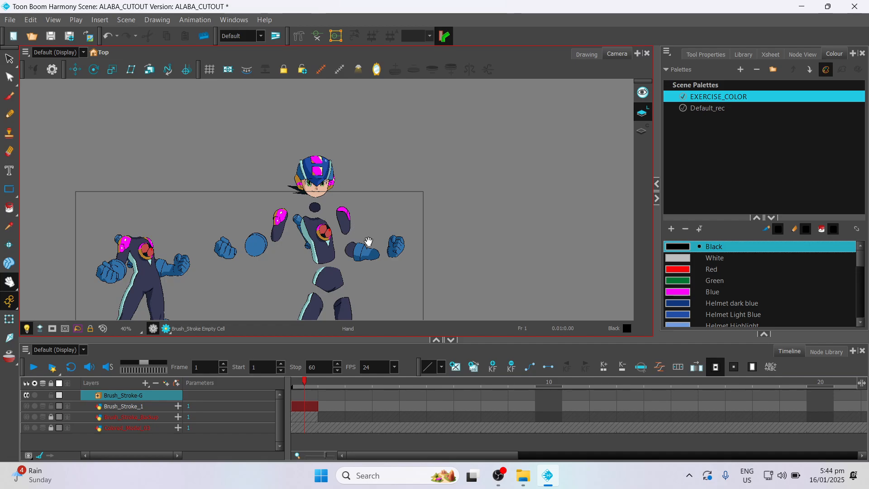
click(26, 395)
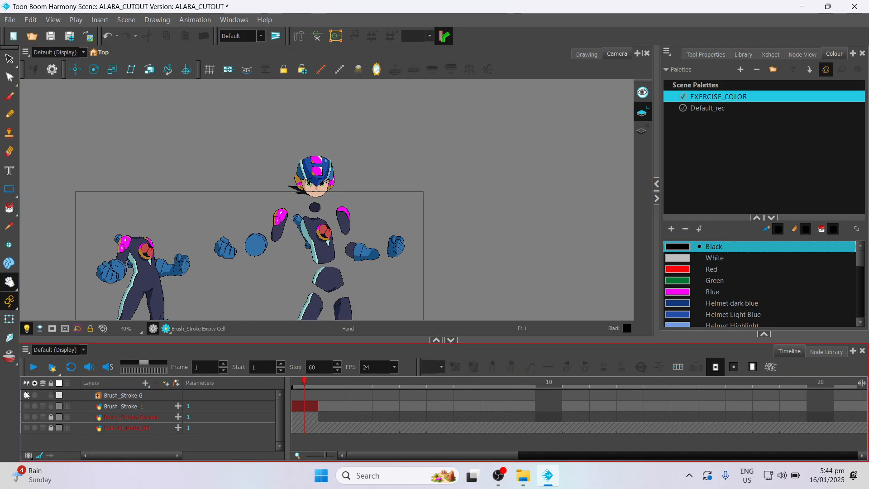
click(26, 427)
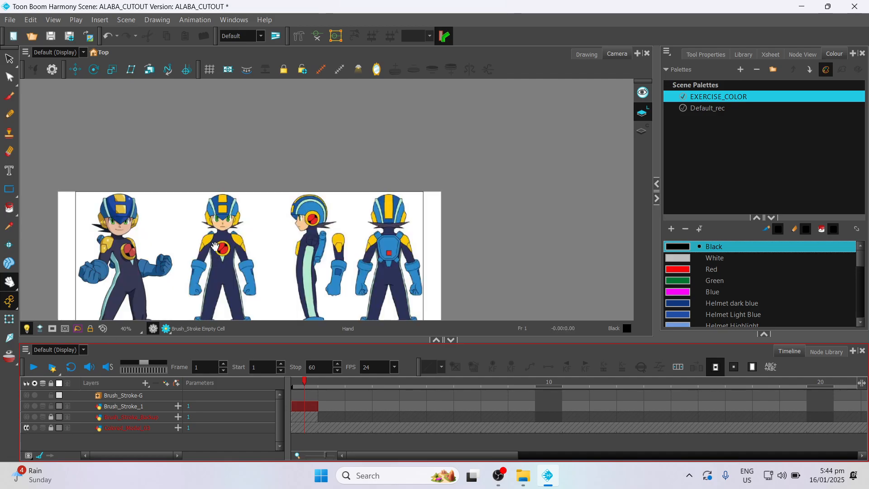
drag(215, 246, 313, 166)
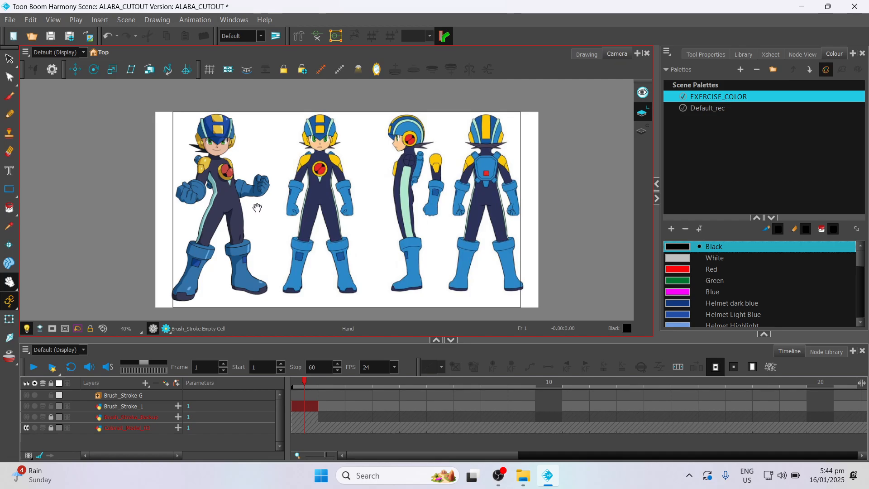
click(27, 395)
click(27, 428)
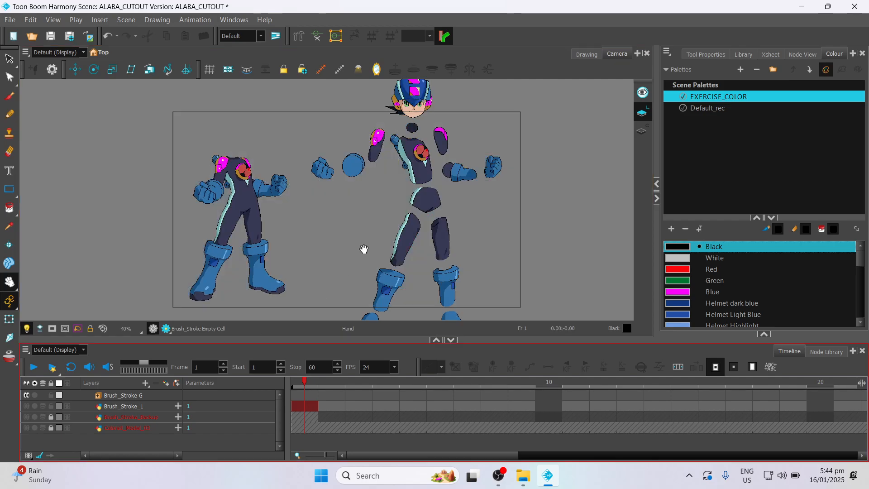
Step: Give the Camera view more room and examine the separated torso, arm, hand and hip pieces up close against the assembled body
scroll(410, 204, up, 3)
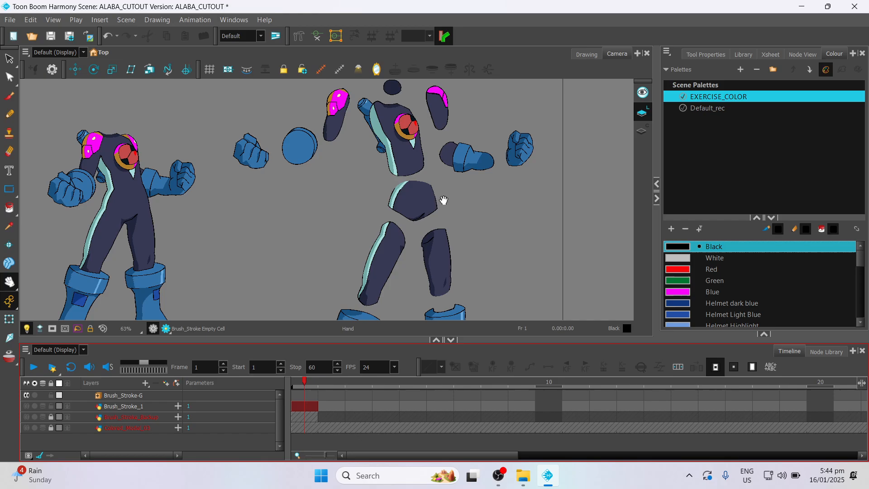
drag(394, 342, 394, 392)
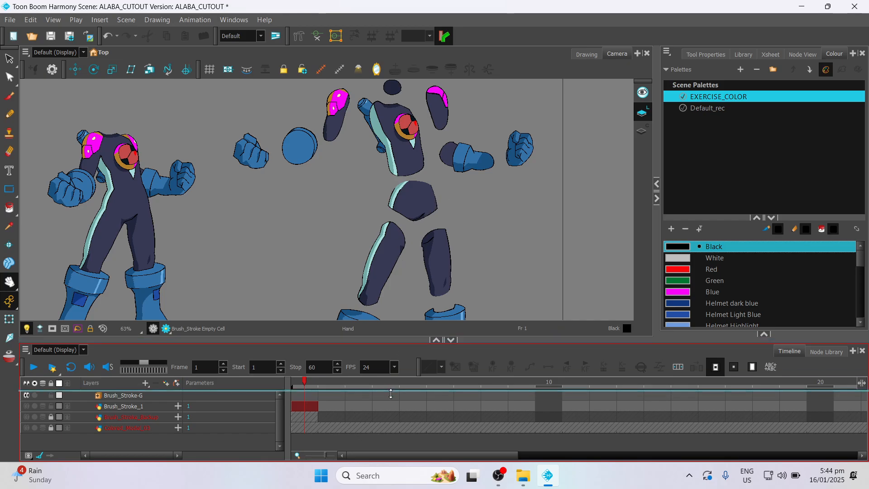
drag(420, 254, 346, 303)
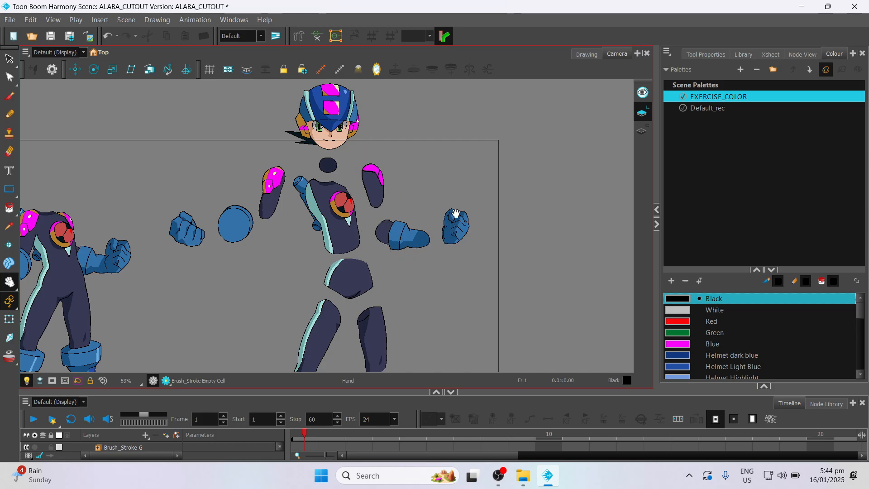
scroll(276, 245, up, 5)
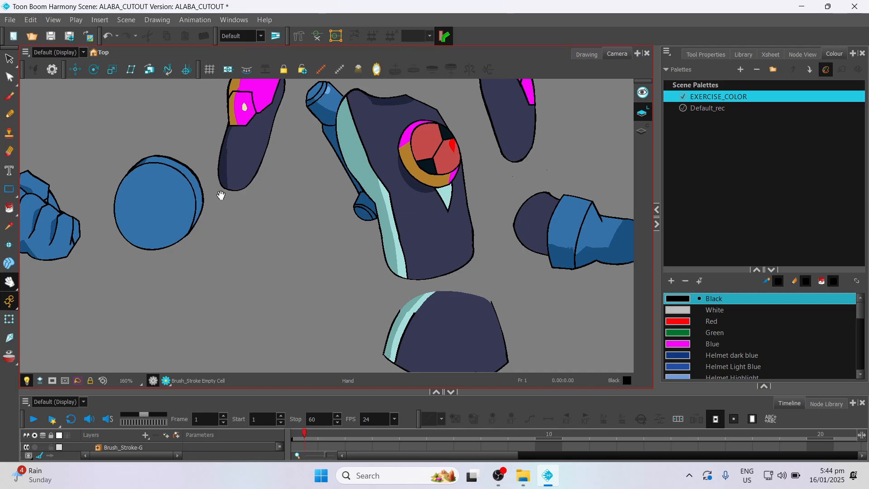
scroll(270, 225, down, 2)
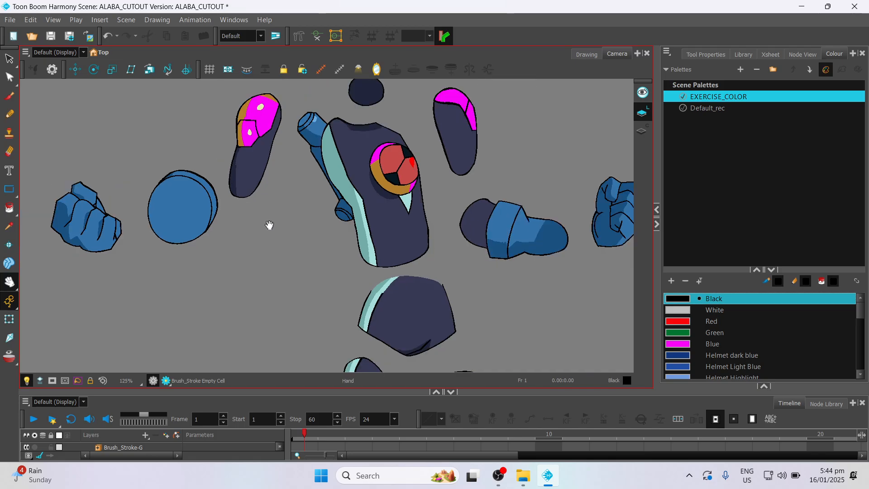
scroll(270, 225, down, 1)
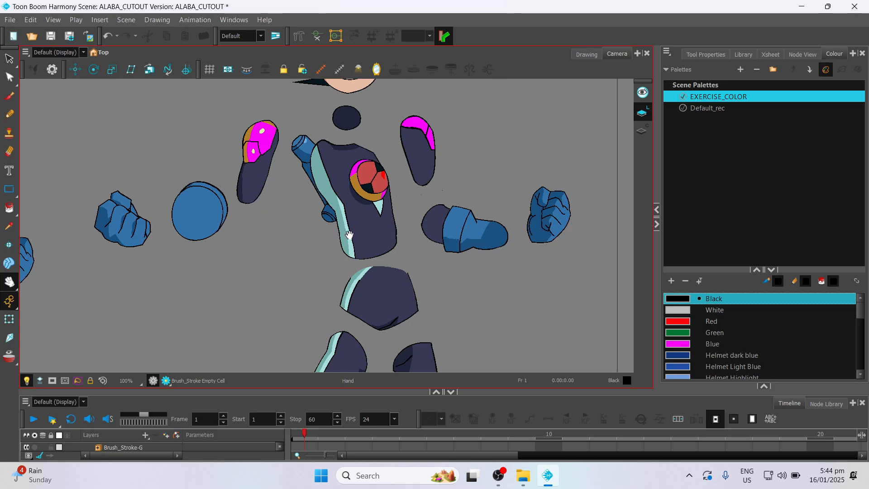
mouse_move(347, 259)
mouse_down()
mouse_move(348, 136)
mouse_move(355, 225)
mouse_move(328, 292)
mouse_up()
scroll(344, 217, up, 3)
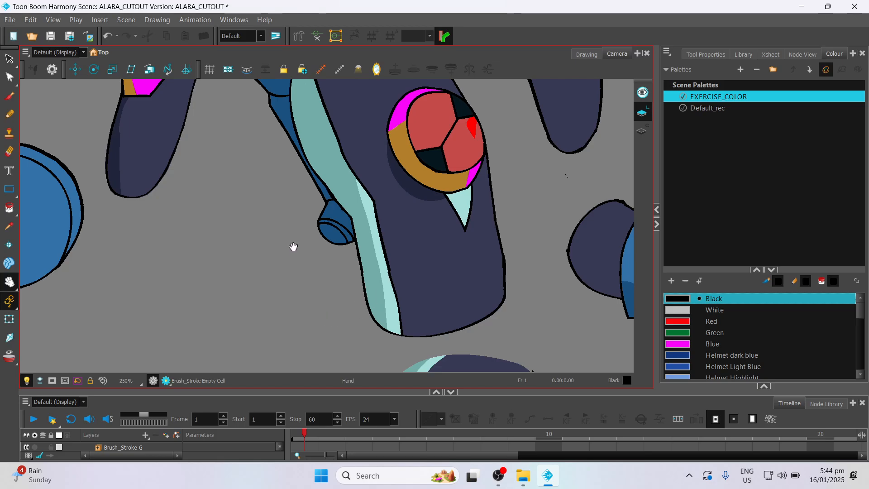
scroll(361, 229, down, 1)
scroll(360, 229, down, 3)
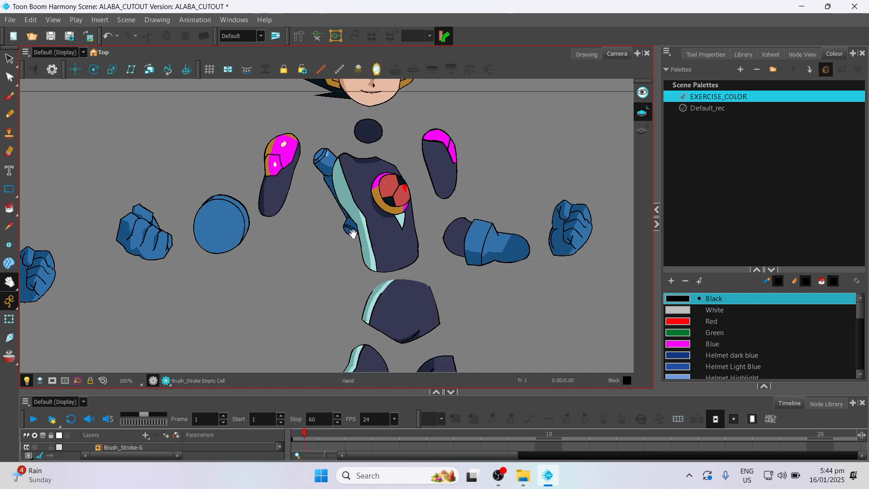
scroll(349, 230, up, 3)
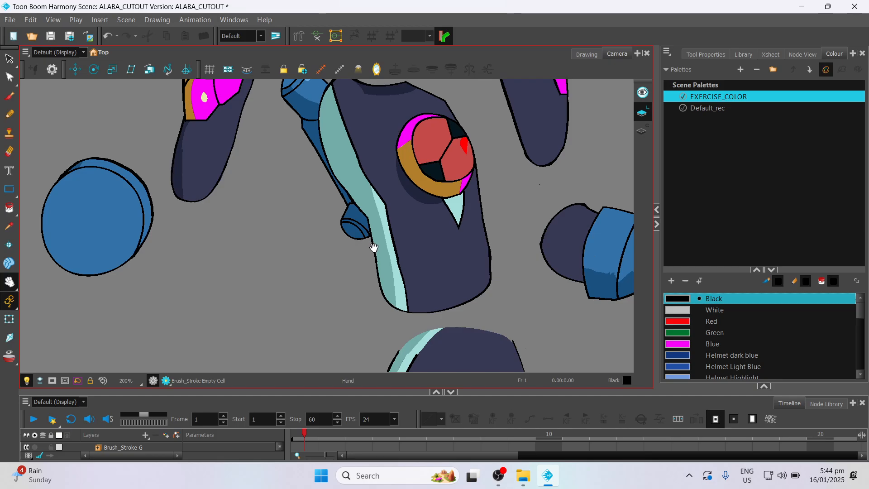
scroll(369, 248, down, 2)
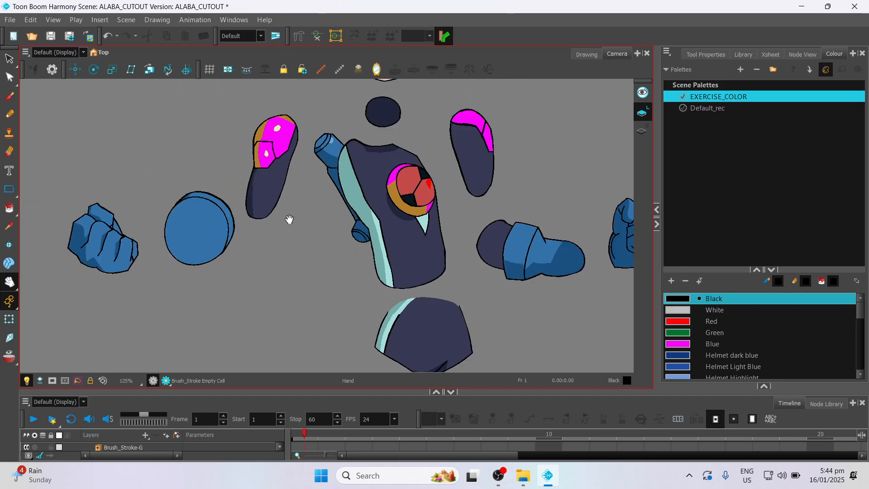
scroll(318, 225, down, 1)
scroll(316, 243, down, 1)
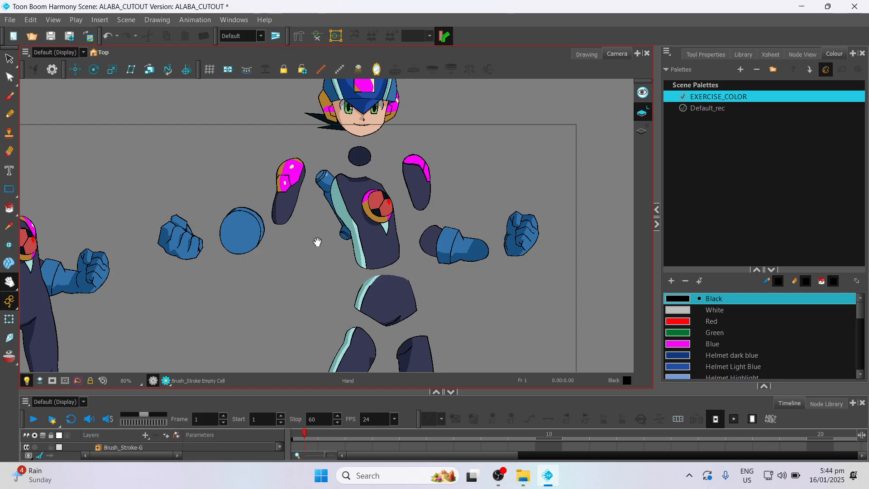
scroll(318, 243, down, 1)
scroll(310, 268, down, 1)
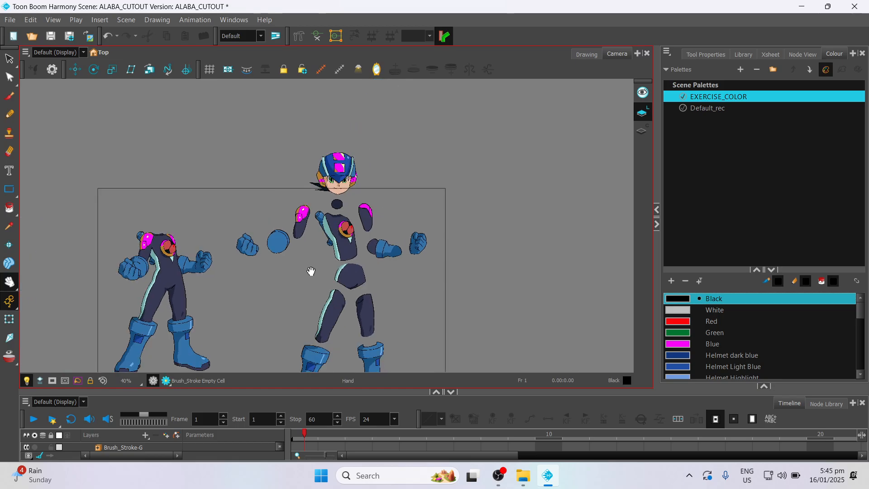
scroll(310, 271, up, 3)
scroll(308, 281, down, 2)
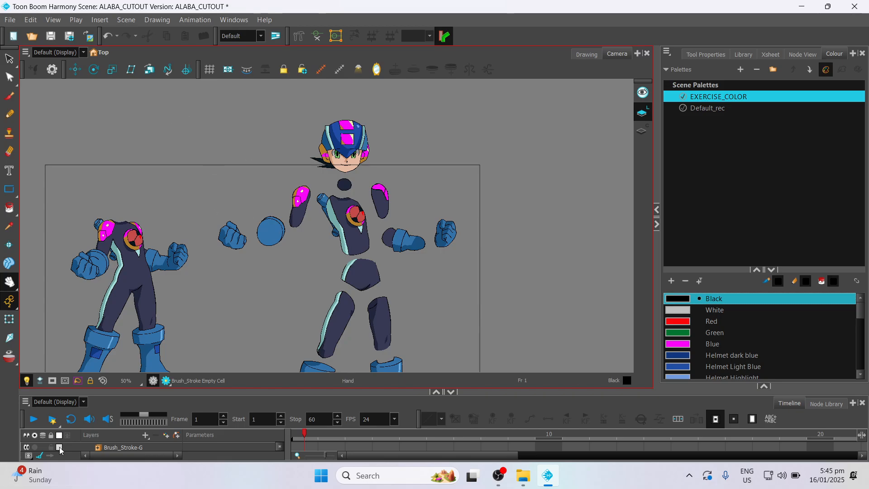
Step: Enlarge the Timeline panel again so that all four layers are listed
drag(212, 392, 212, 263)
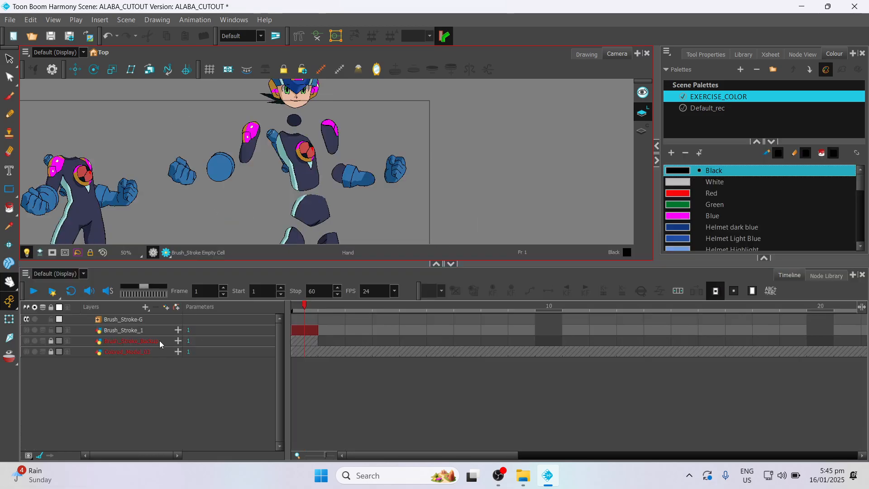
Step: Select the Brush_Stroke-G group, give the Camera view more room and view both character figures in full
click(123, 319)
scroll(310, 170, down, 3)
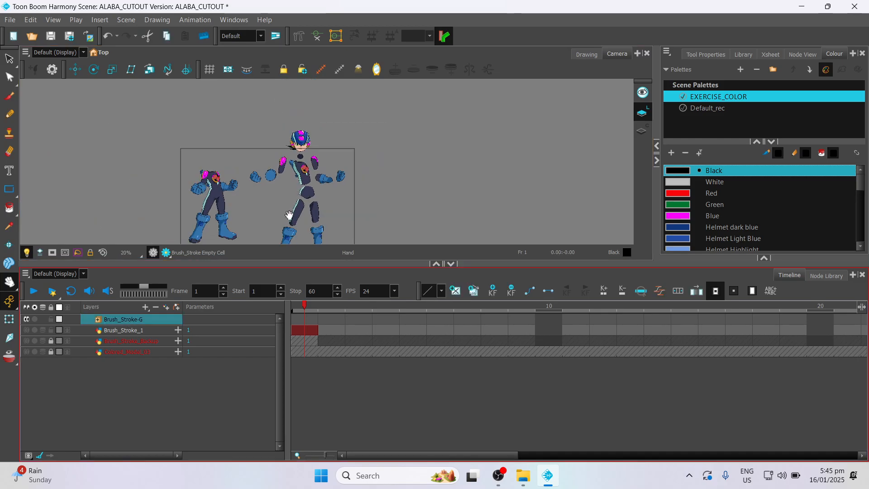
drag(323, 178, 242, 148)
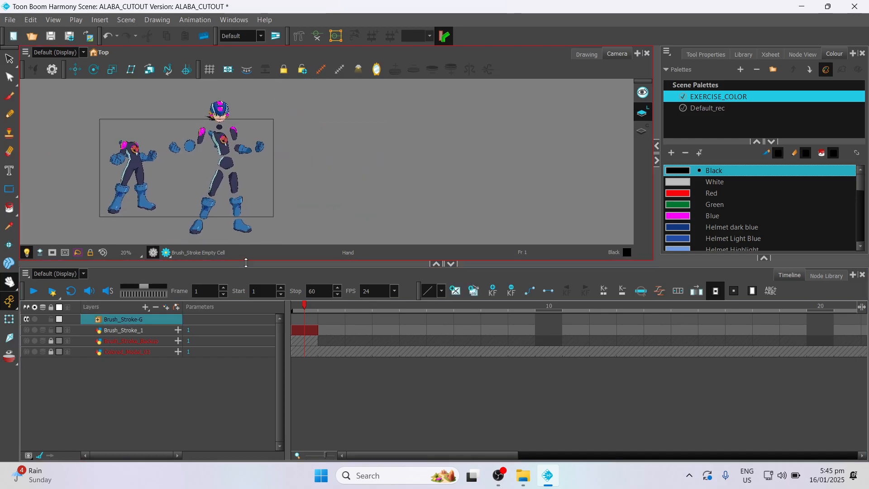
drag(246, 264, 246, 367)
scroll(304, 245, up, 3)
scroll(305, 260, down, 3)
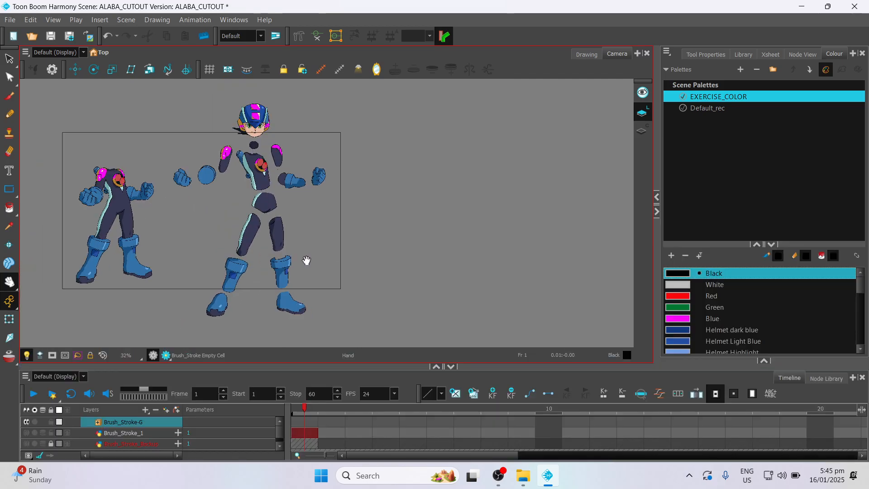
Step: Expand Brush_Stroke-G and its nested groups in an enlarged Timeline, and select frame 1 of the drawing layer inside
click(98, 426)
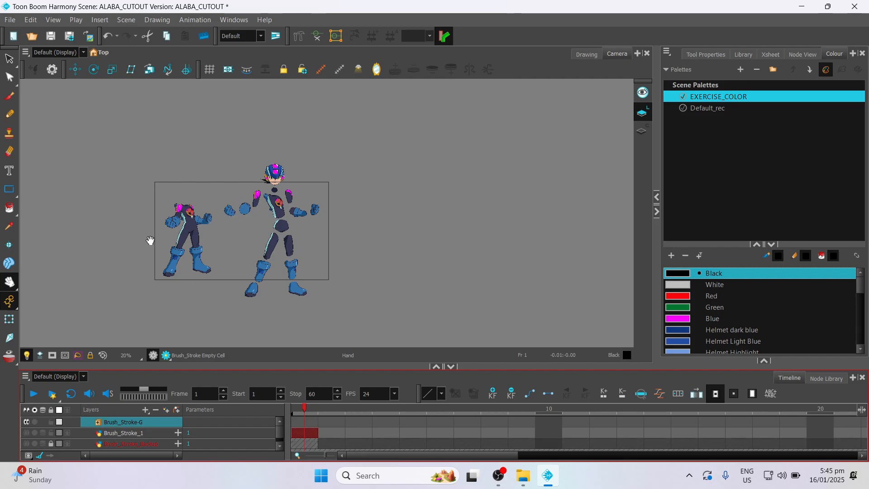
click(9, 58)
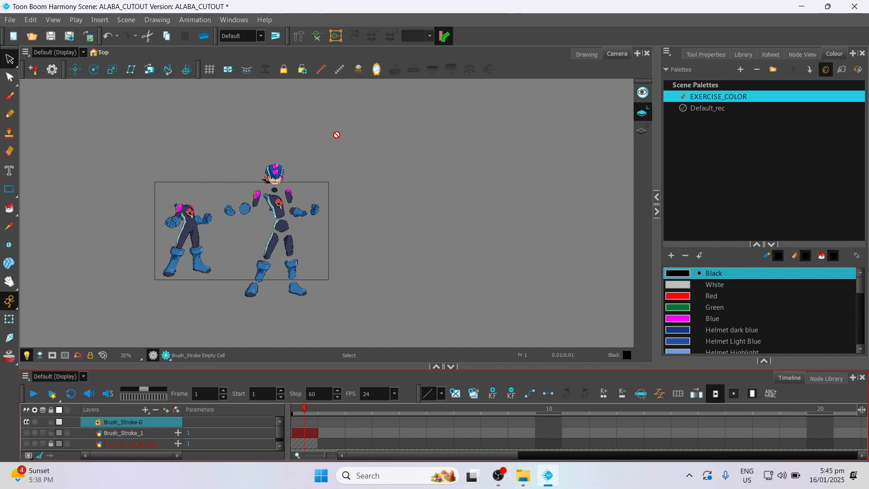
click(99, 423)
click(120, 436)
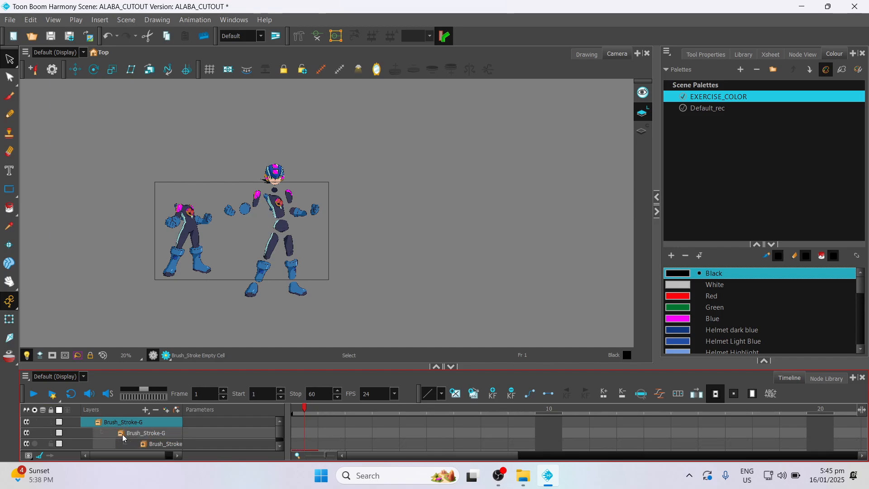
scroll(167, 419, down, 1)
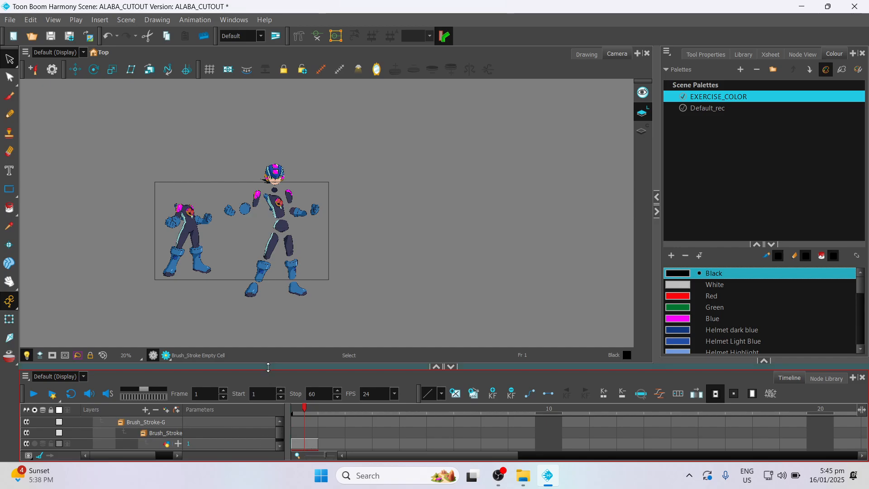
drag(269, 367, 269, 180)
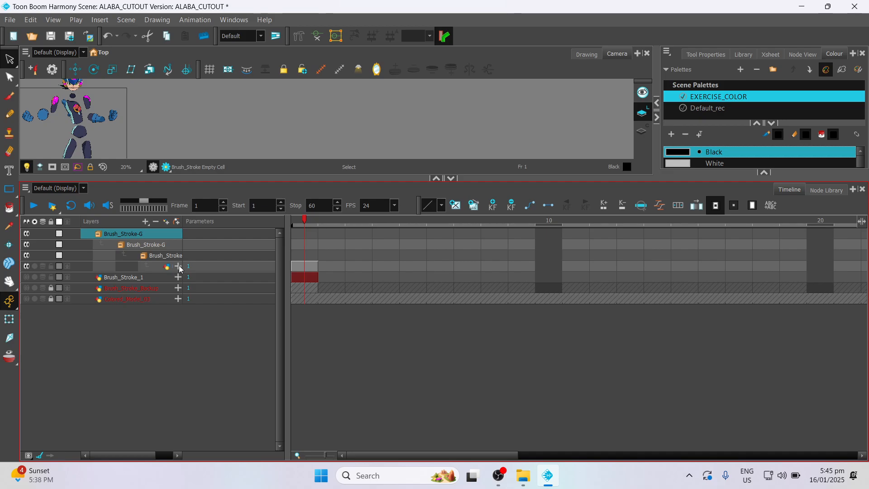
click(178, 267)
click(178, 266)
click(303, 270)
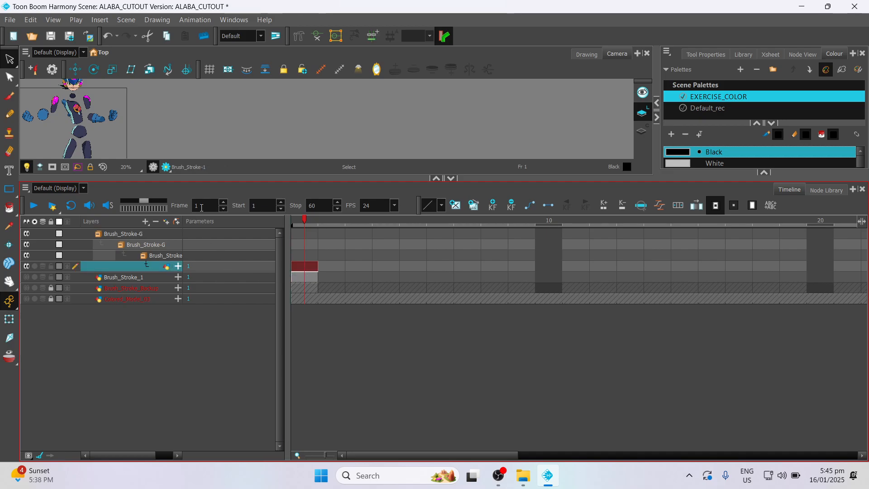
Step: Give the Camera view more room, lasso-select all separated body parts and collapse the Brush_Stroke-G group
drag(224, 178, 224, 288)
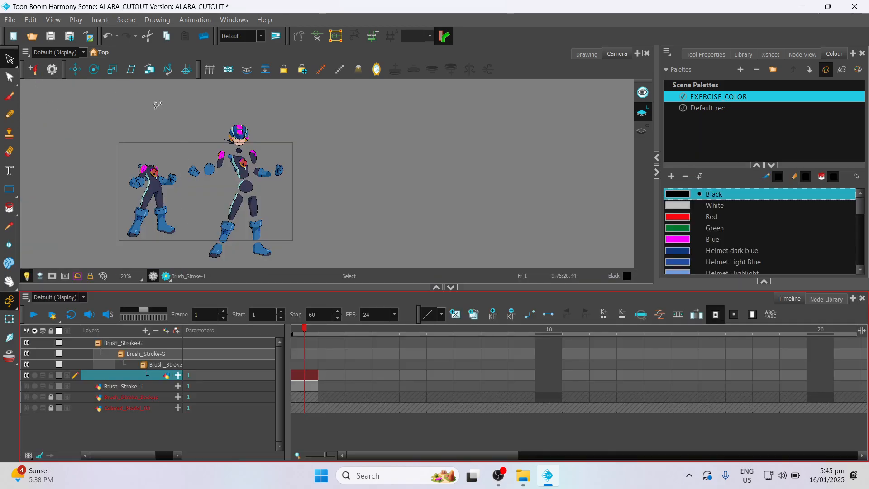
mouse_move(207, 111)
mouse_down()
mouse_move(173, 150)
mouse_move(186, 158)
mouse_move(174, 176)
mouse_move(187, 157)
mouse_move(193, 249)
mouse_move(419, 181)
mouse_move(196, 107)
mouse_move(192, 127)
mouse_move(245, 131)
mouse_up()
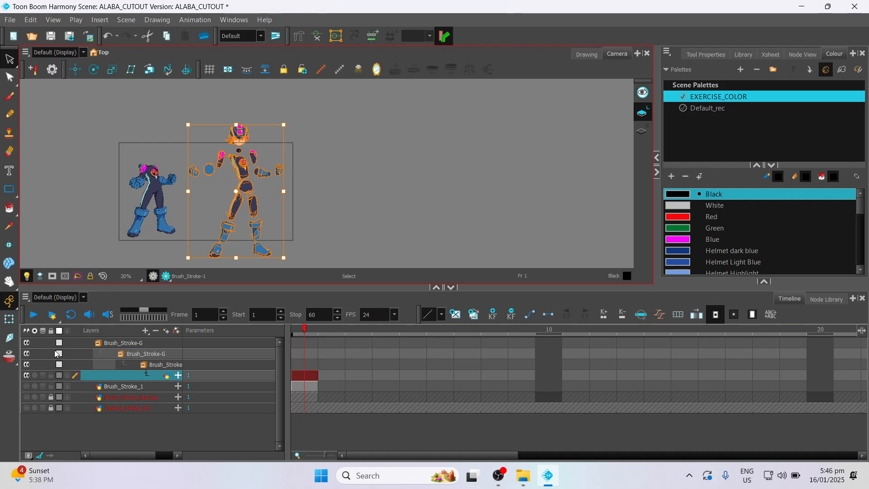
click(97, 344)
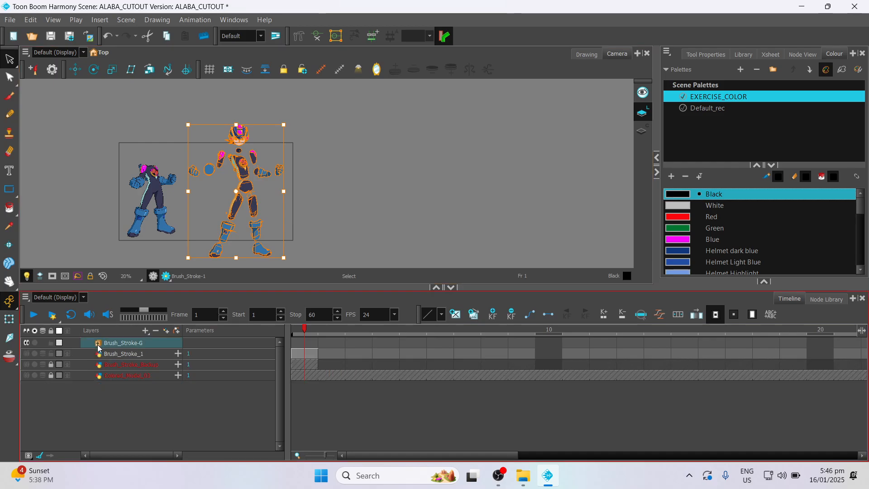
Step: Add a vector drawing layer named cut_outs while Brush_Stroke-G is selected, and select its first frame
click(144, 332)
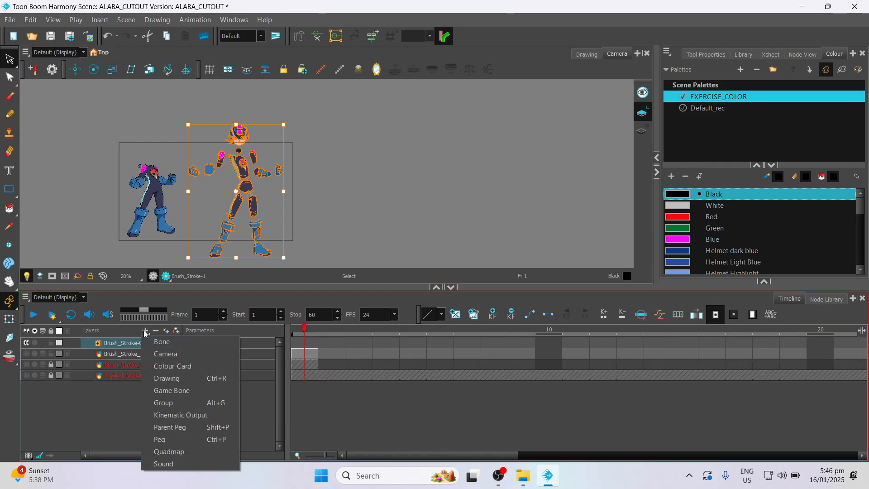
click(166, 379)
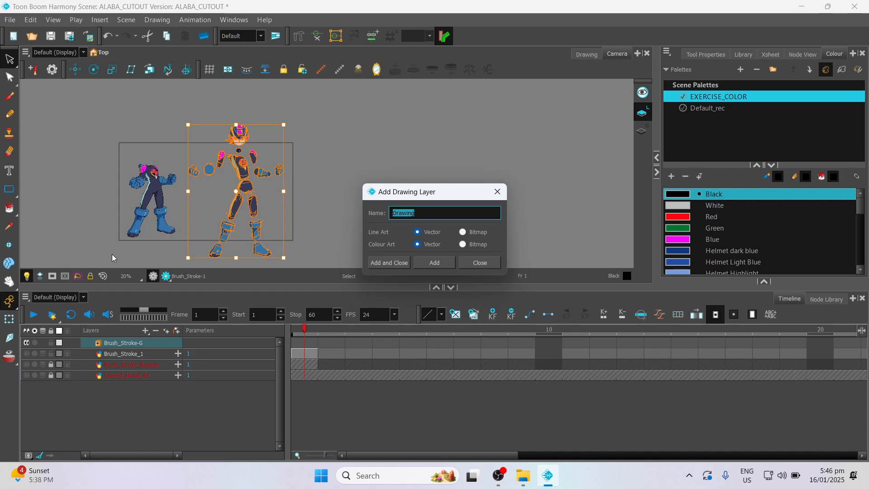
click(430, 212)
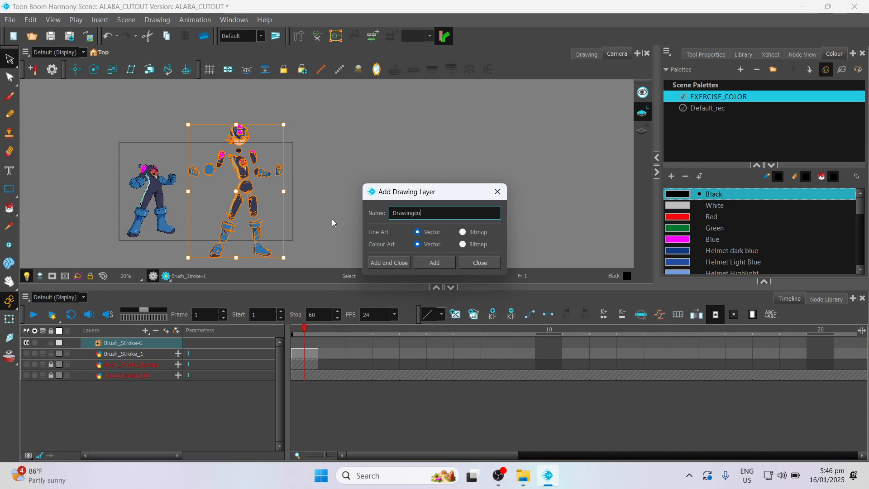
key(BackSpace)
key(BackSpace)
key(BackSpace)
key(BackSpace)
key(BackSpace)
key(BackSpace)
key(BackSpace)
text(cut_outs)
click(398, 262)
click(308, 347)
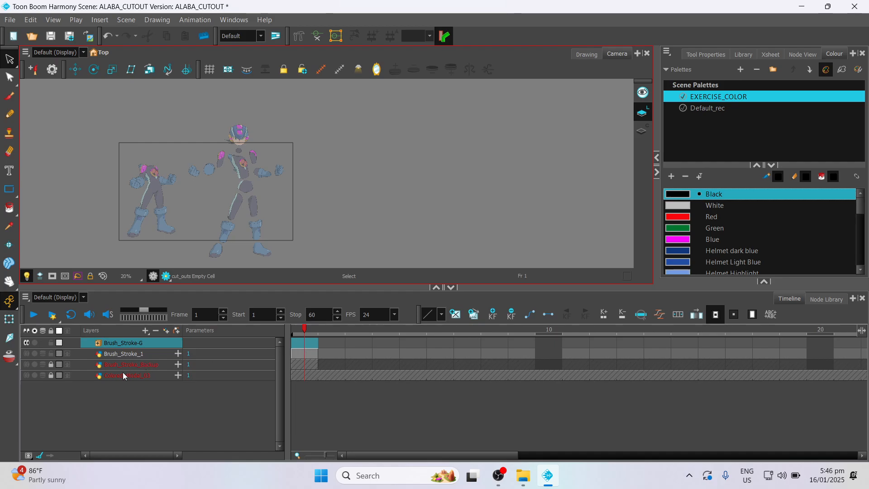
Step: Reselect the Brush_Stroke-G group and add another vector drawing layer, named cut_out
click(133, 355)
click(135, 343)
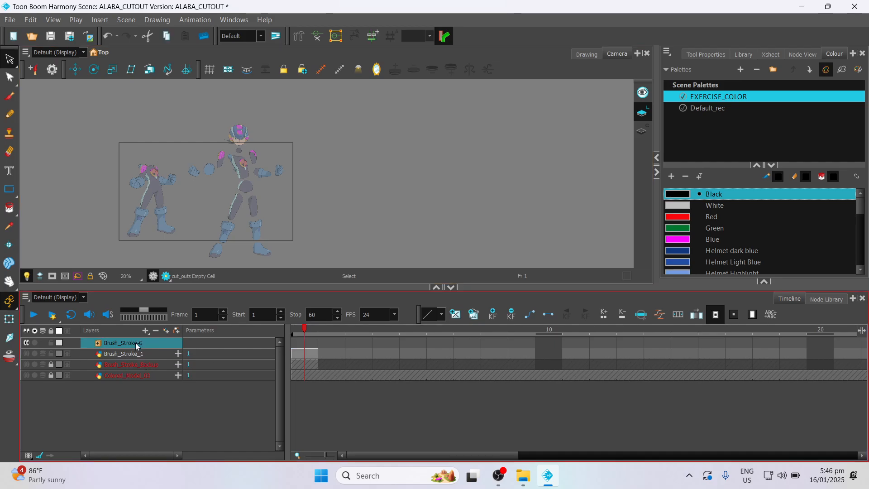
click(135, 353)
click(135, 344)
click(146, 330)
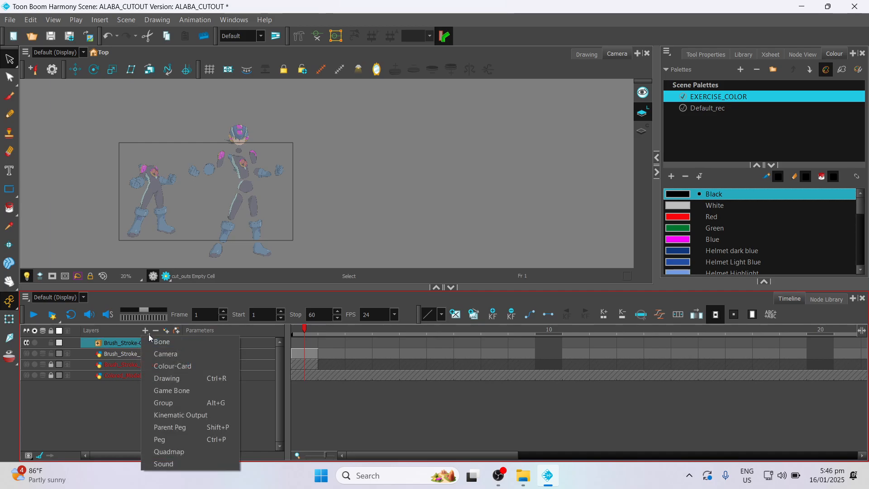
click(175, 379)
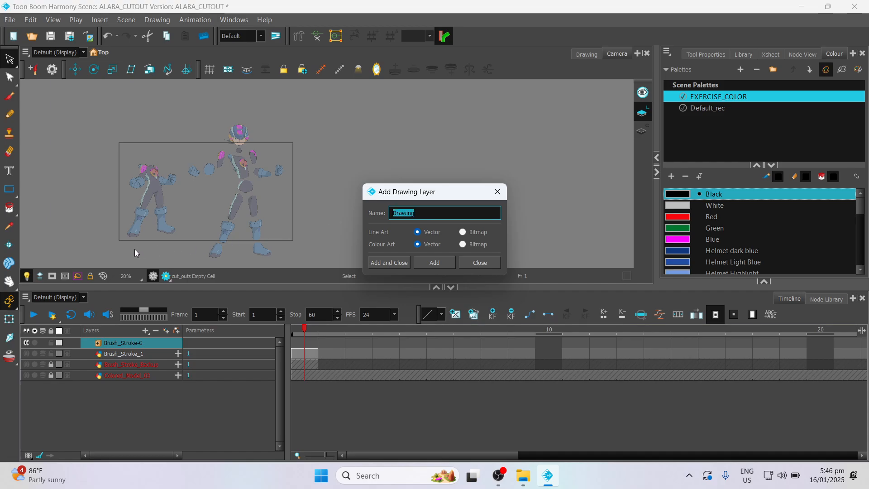
text(cut_out)
click(389, 263)
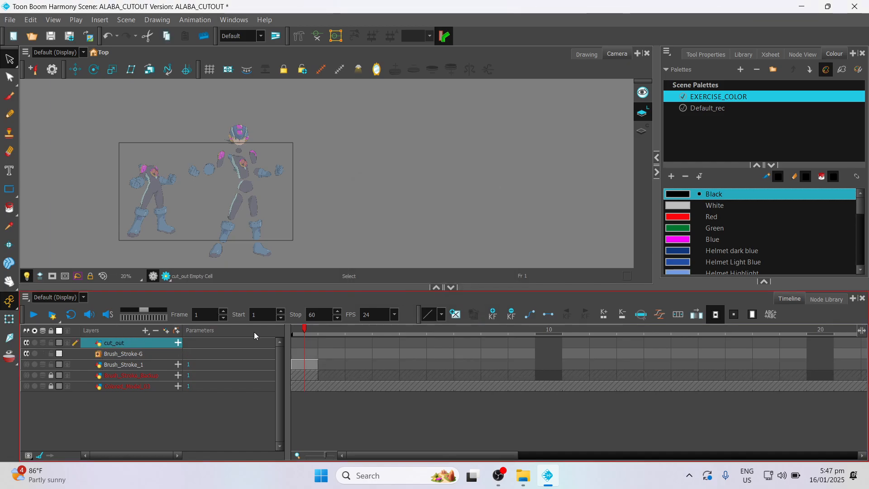
Step: Select frame 1 of the cut_out layer and check the Camera view's editing commands without applying any
click(300, 345)
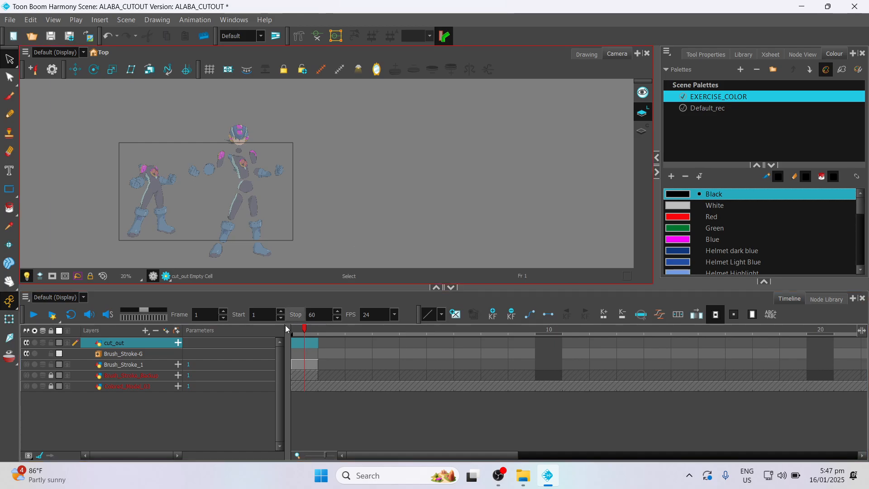
click(311, 354)
click(306, 342)
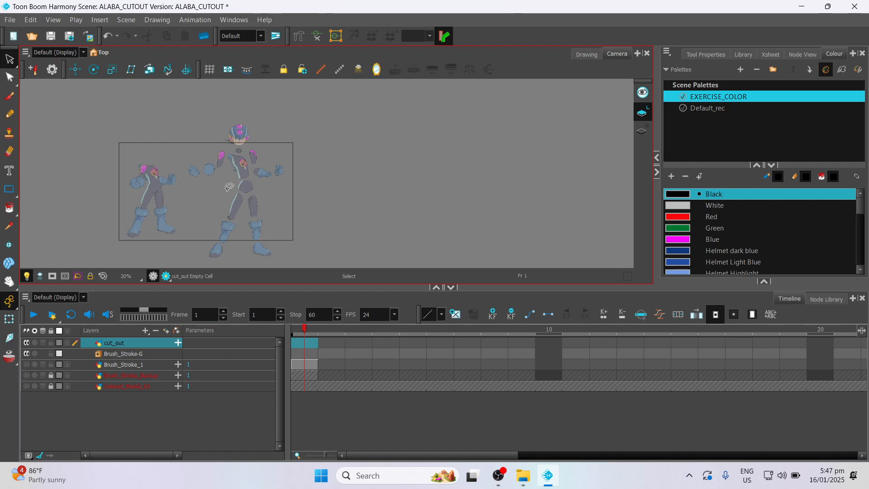
right_click(374, 170)
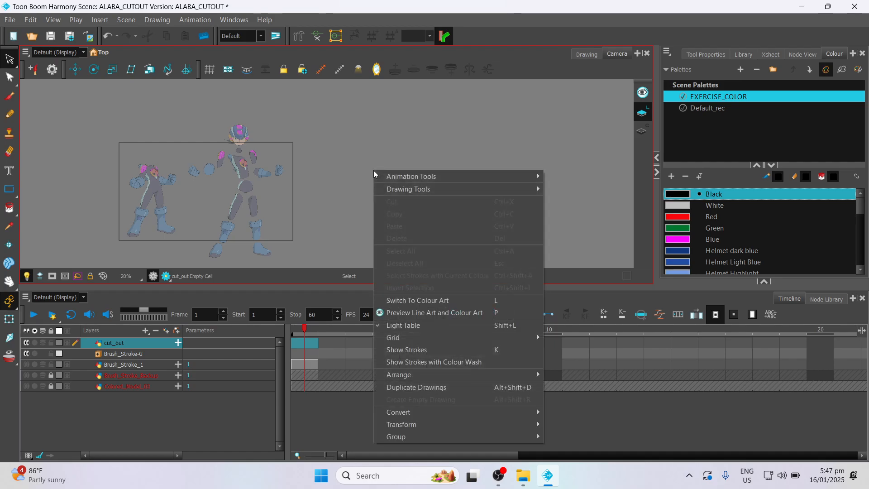
click(318, 159)
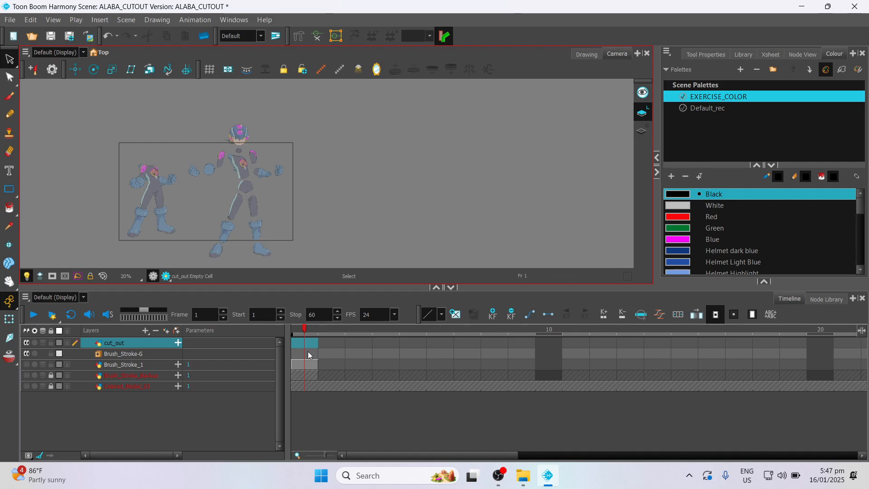
Step: Expand Brush_Stroke-G again, lasso-select the separated body parts in frame 1 of its nested drawing layer, and copy them
click(310, 363)
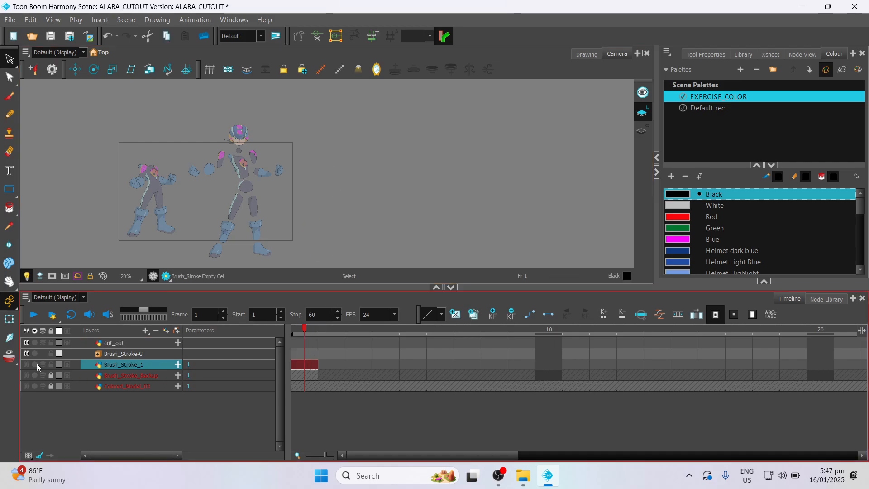
click(95, 355)
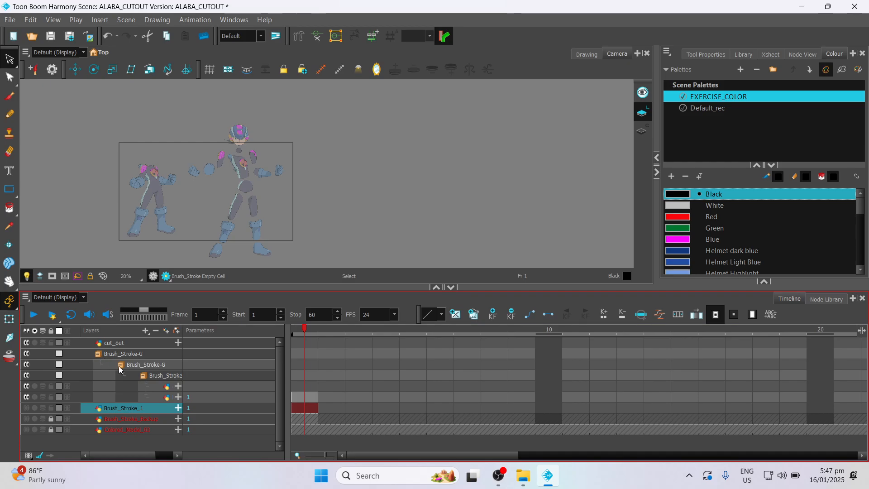
click(311, 397)
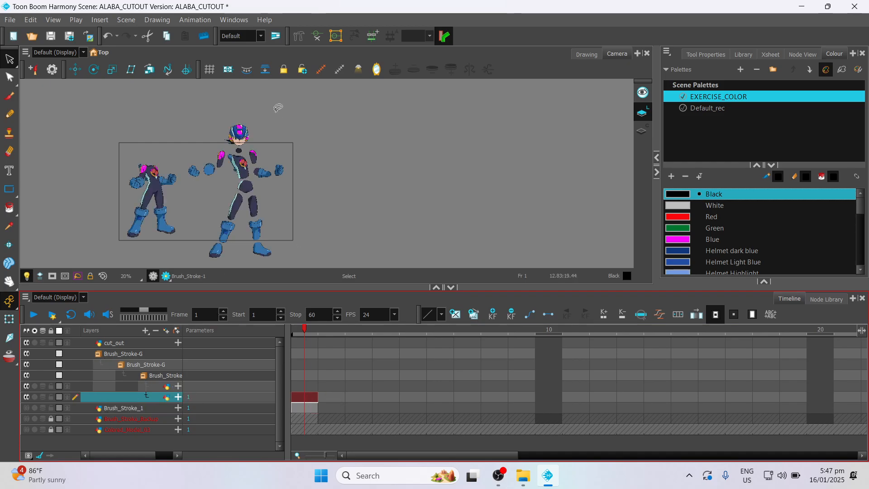
mouse_move(274, 110)
mouse_down()
mouse_move(183, 113)
mouse_move(173, 145)
mouse_move(183, 175)
mouse_move(179, 270)
mouse_move(257, 281)
mouse_move(371, 211)
mouse_move(322, 113)
mouse_move(269, 111)
mouse_up()
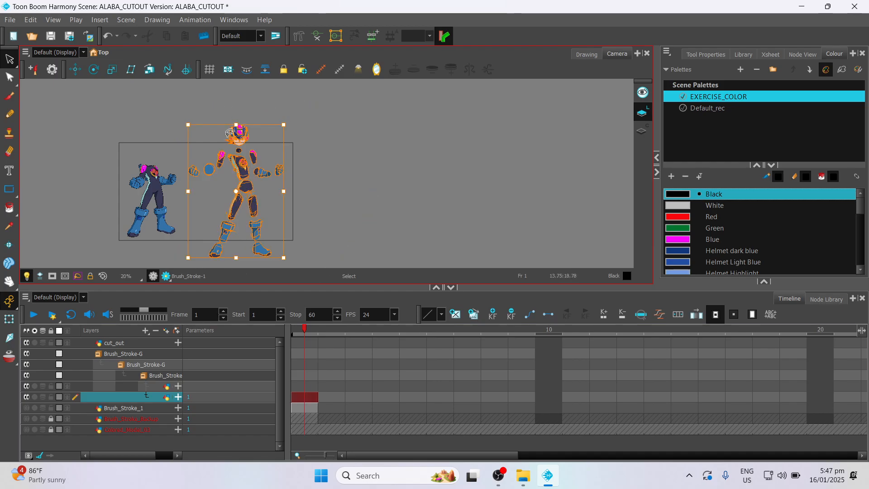
key(ctrl+c)
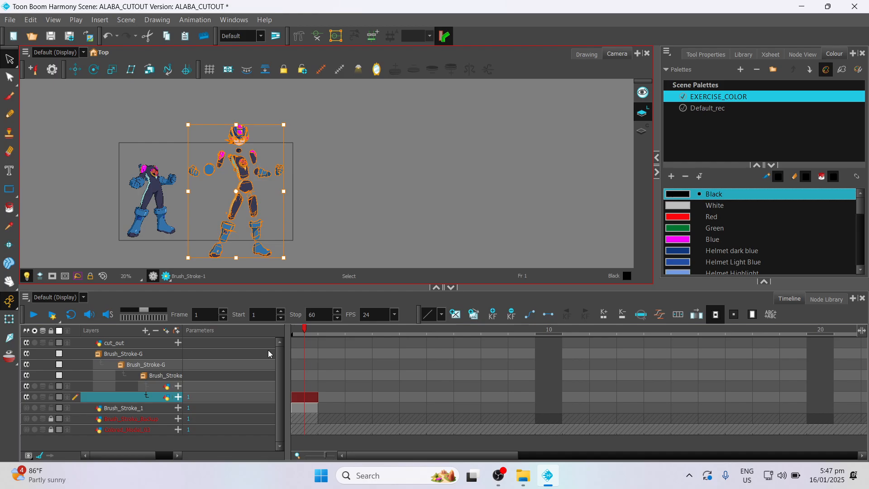
Step: Paste the copied body parts into frame 1 of the cut_out layer with Brush_Stroke-G collapsed, and clear the selection
click(303, 343)
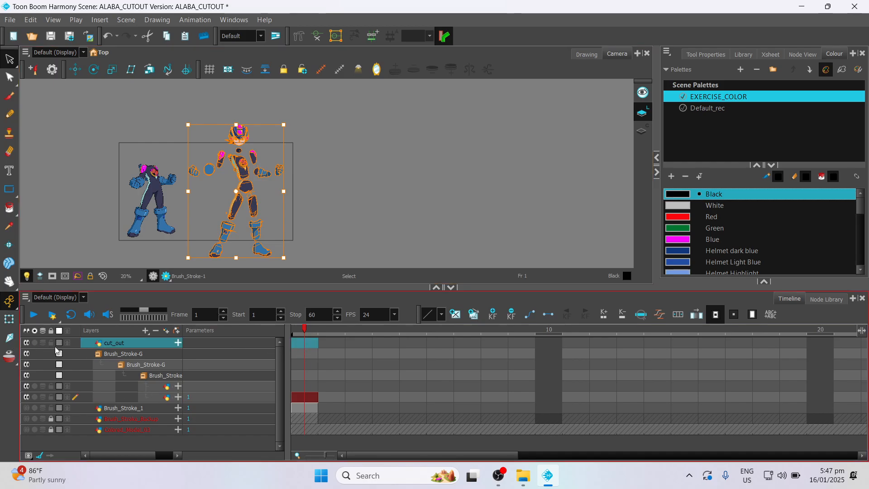
click(98, 355)
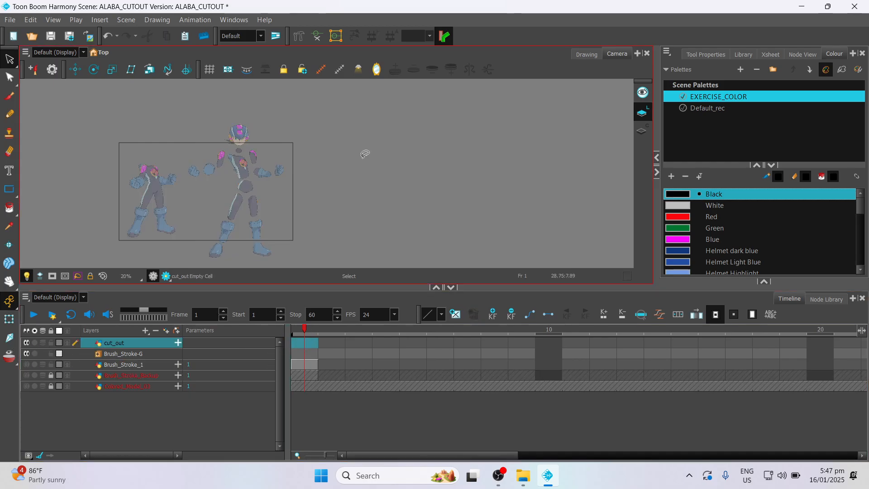
key(ctrl+v)
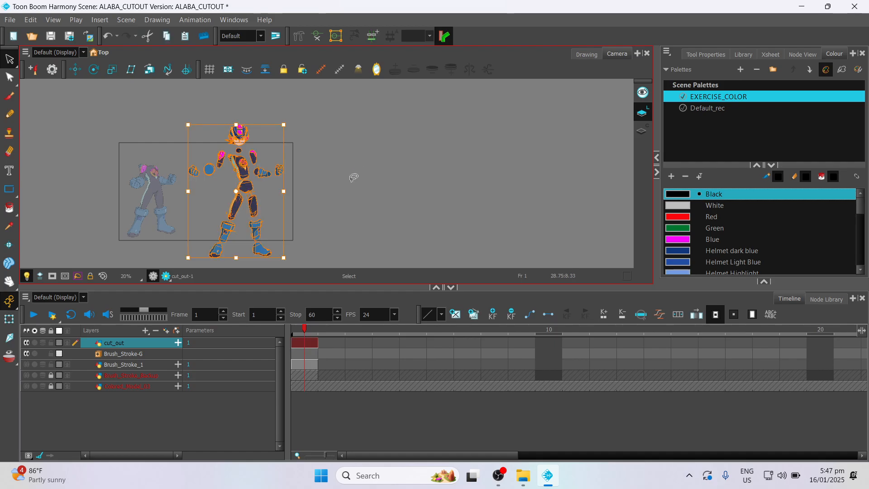
click(354, 177)
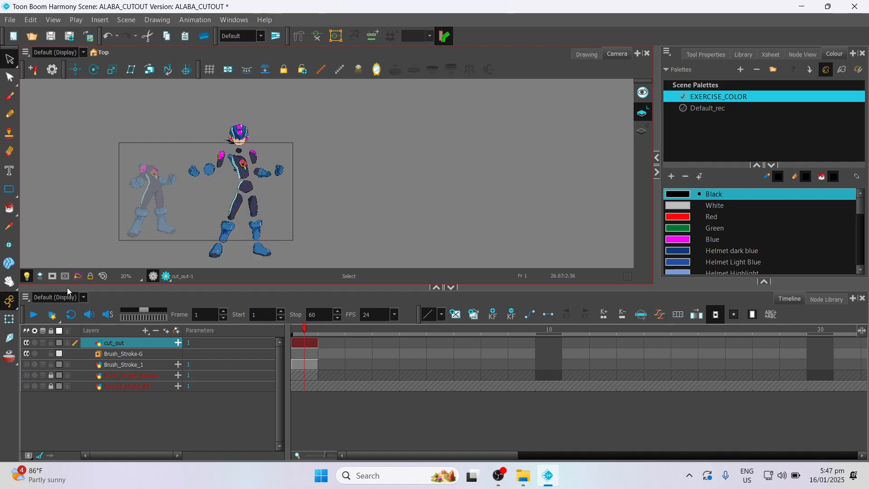
Step: Hide the Brush_Stroke-G group and inspect the body parts on the cut_out layer alone
click(26, 353)
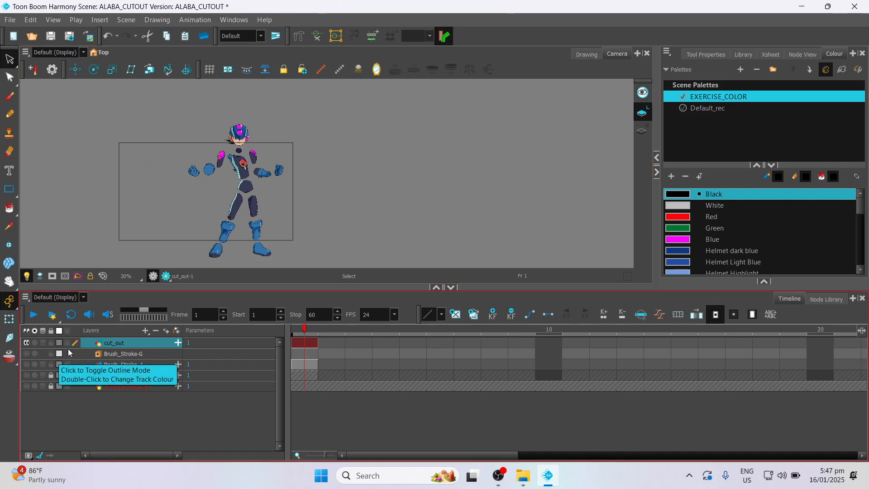
scroll(350, 196, up, 1)
scroll(351, 196, down, 1)
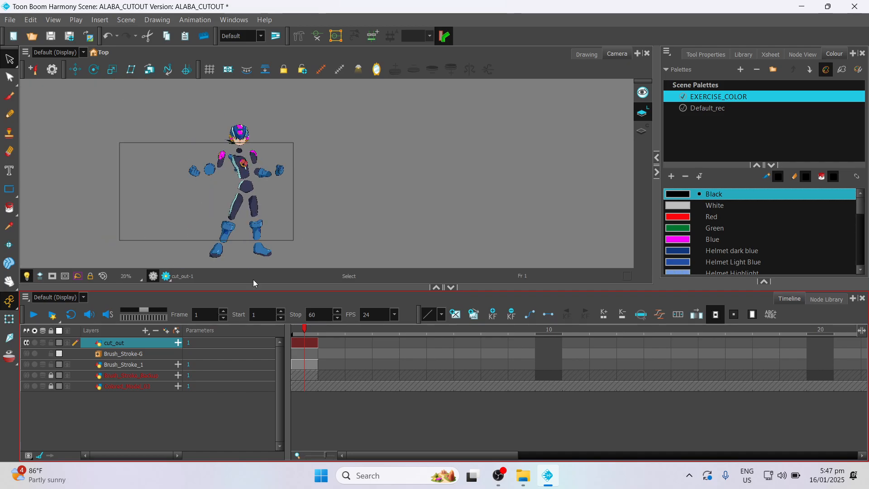
Step: Examine the separated body parts of the cut_out drawing up close, briefly selecting the head and clearing the selection
click(116, 353)
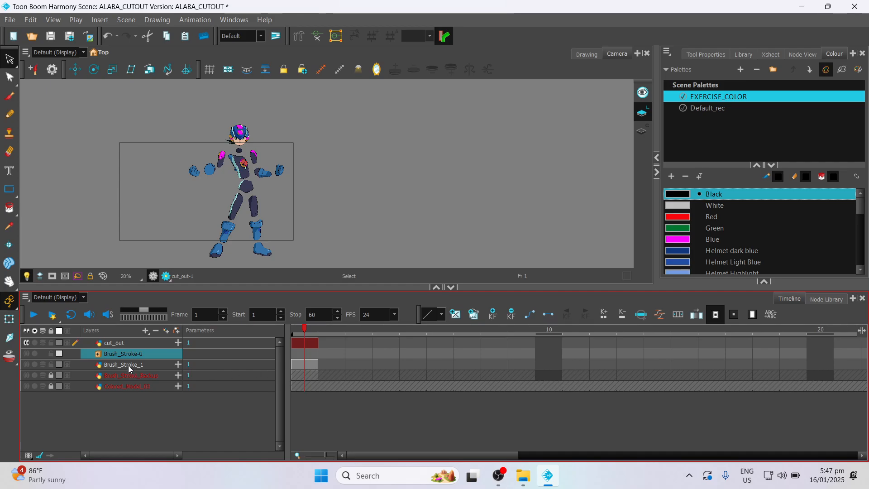
mouse_move(306, 290)
mouse_down()
mouse_move(305, 267)
mouse_move(306, 280)
mouse_up()
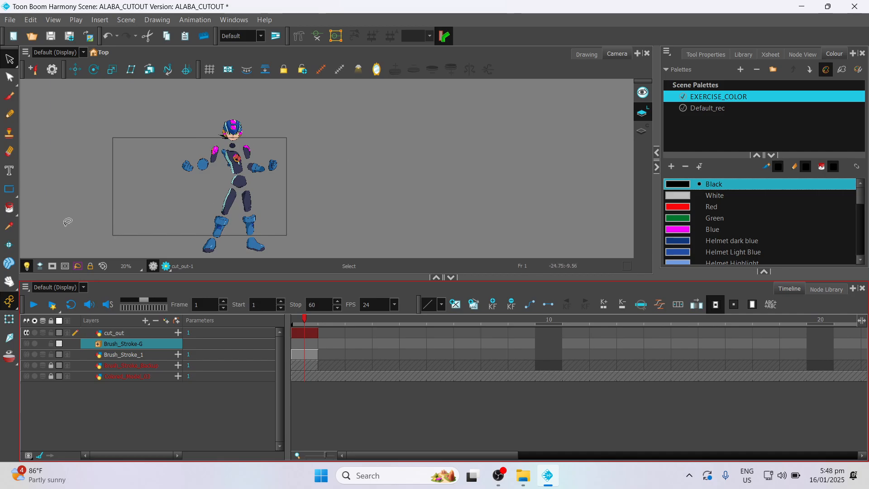
scroll(268, 220, up, 2)
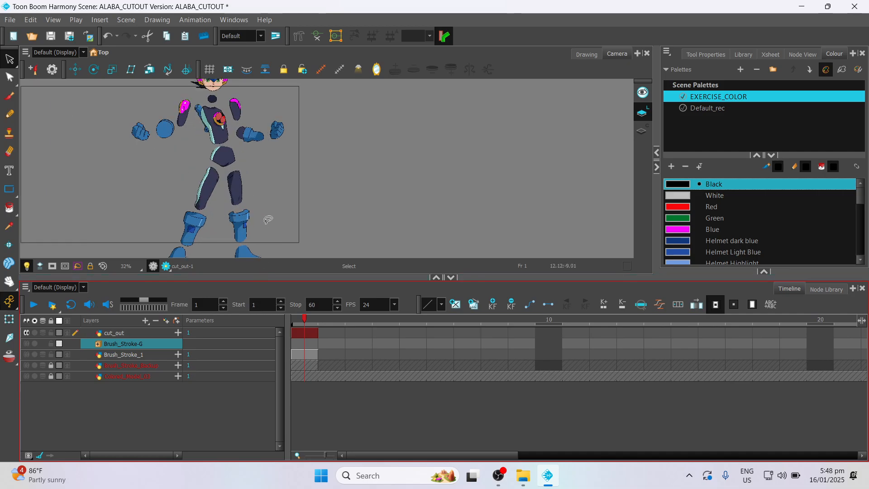
scroll(268, 219, down, 1)
scroll(273, 199, up, 2)
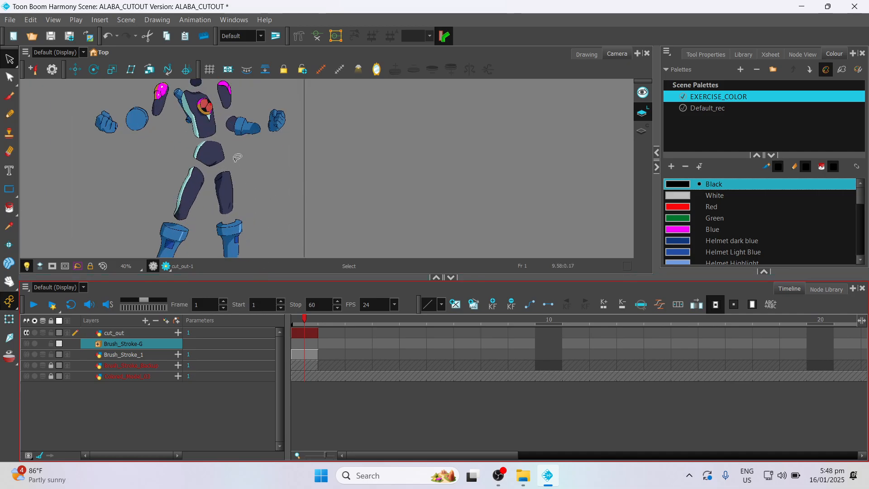
key(space)
drag(235, 162, 253, 318)
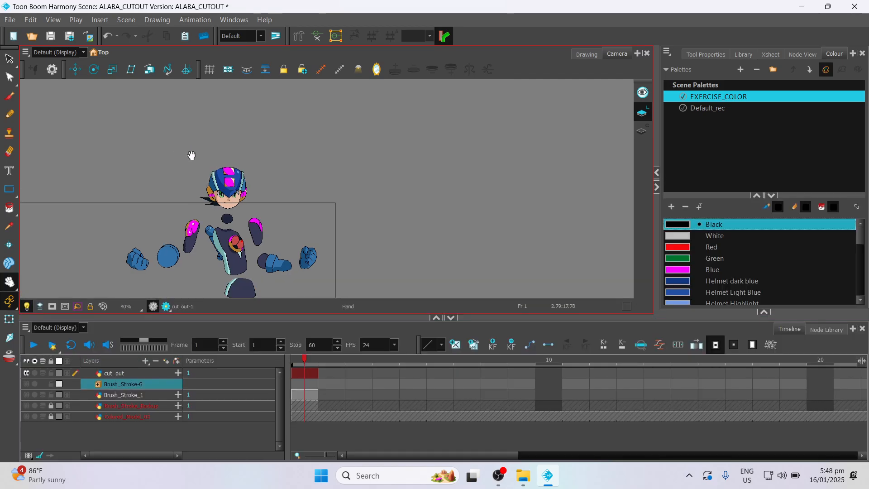
click(9, 59)
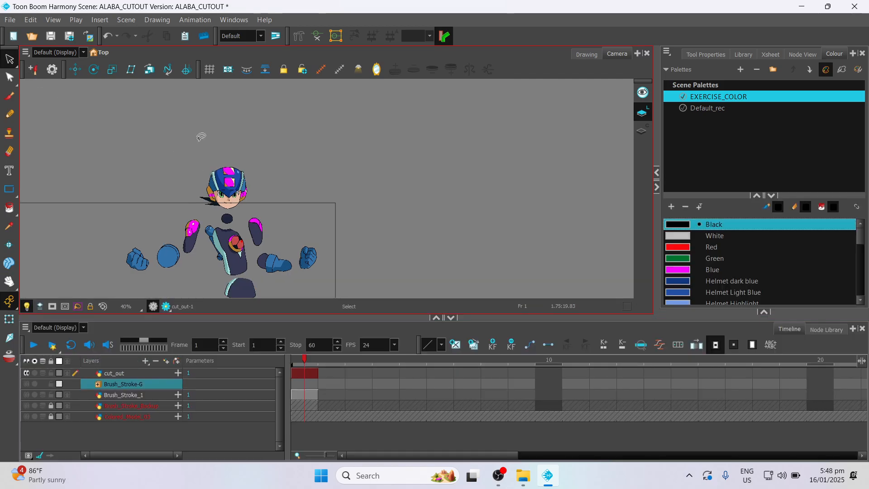
click(246, 190)
scroll(295, 190, up, 2)
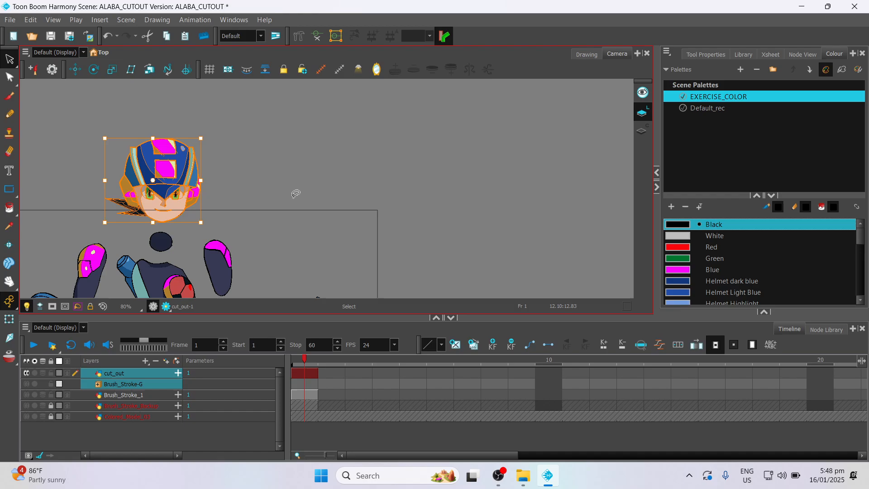
scroll(246, 190, down, 2)
click(247, 194)
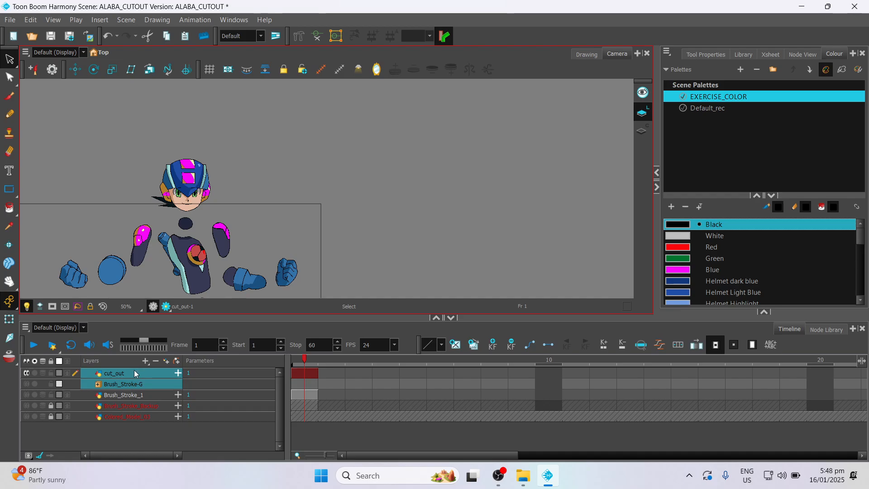
Step: Select the cut_out layer alone, lasso-select the whole head in frame 1, and cut it from the drawing
click(145, 372)
click(146, 361)
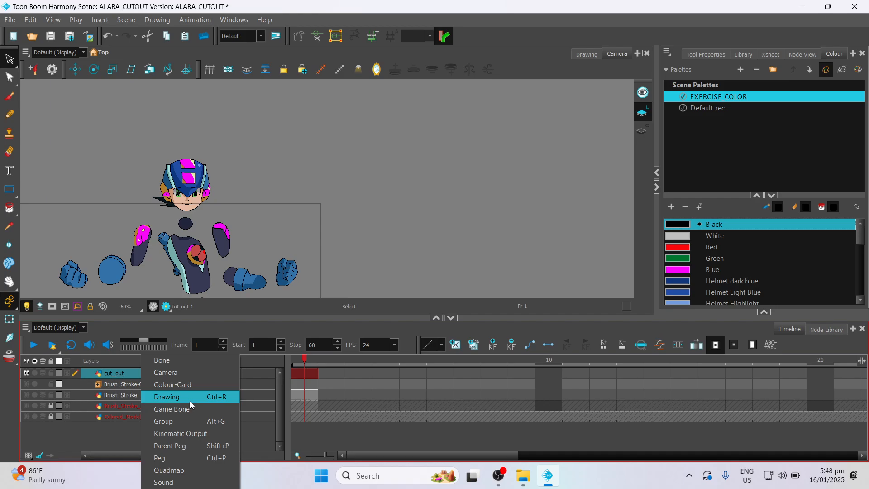
click(314, 374)
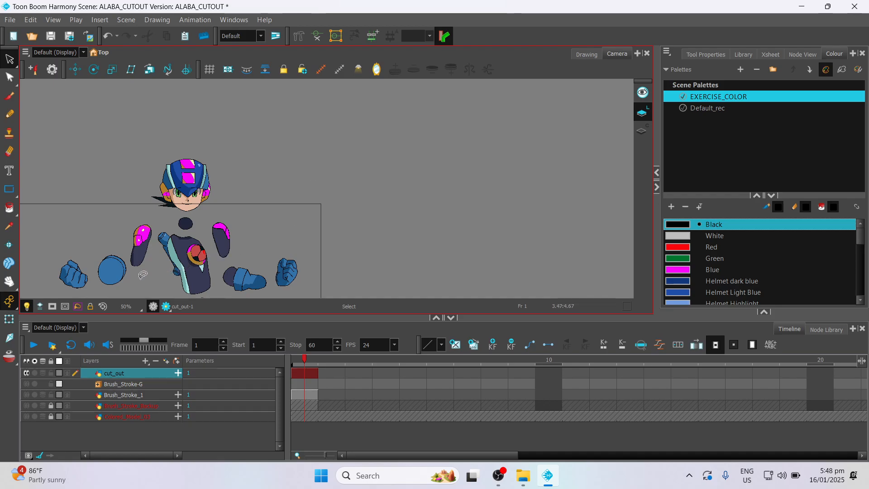
drag(154, 155, 218, 195)
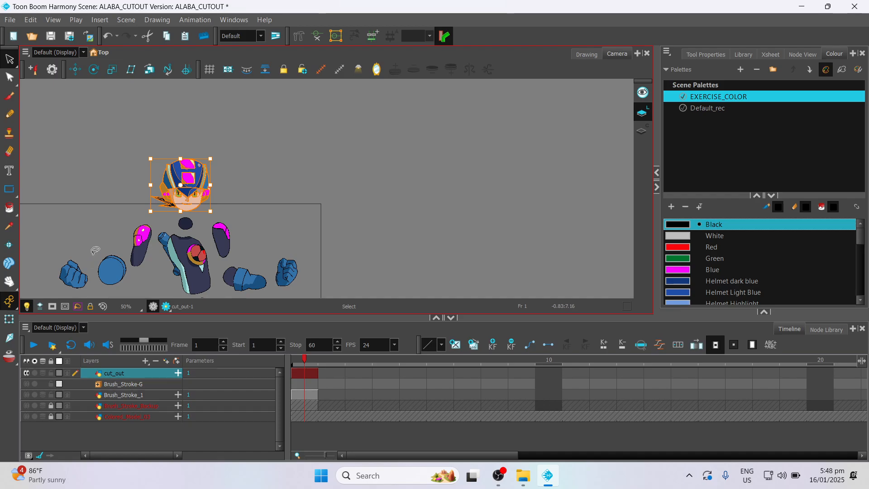
key(Delete)
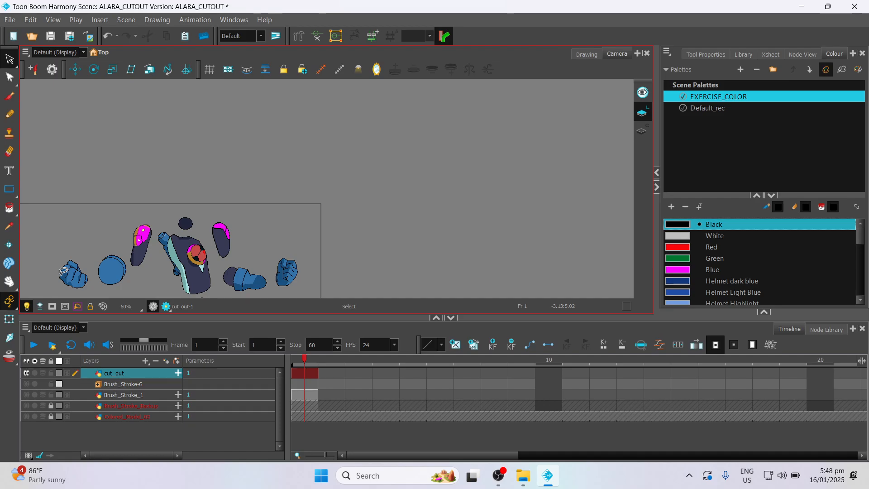
Step: Add a vector drawing layer named Head and paste the cut head into its frame 1
key(ctrl+r)
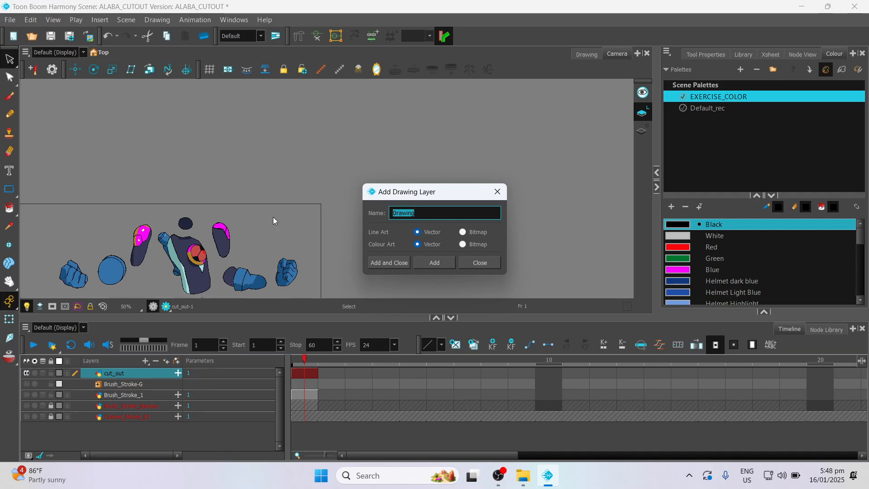
text(Head)
click(398, 265)
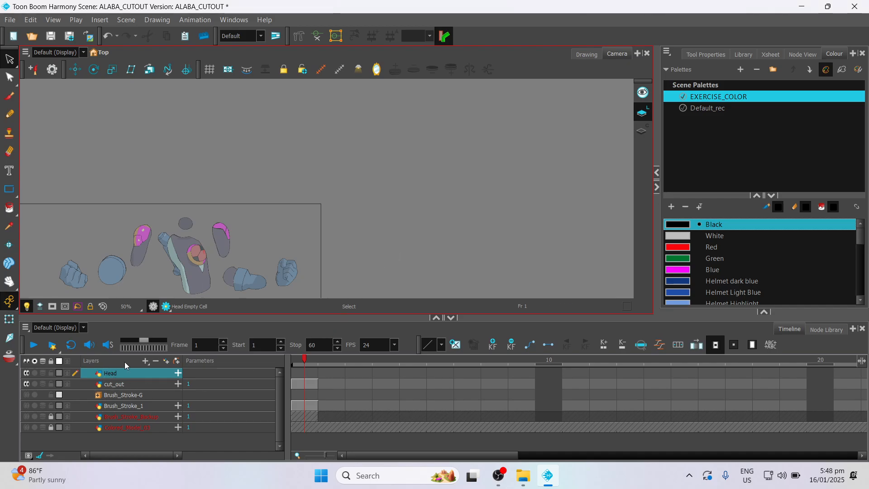
click(312, 372)
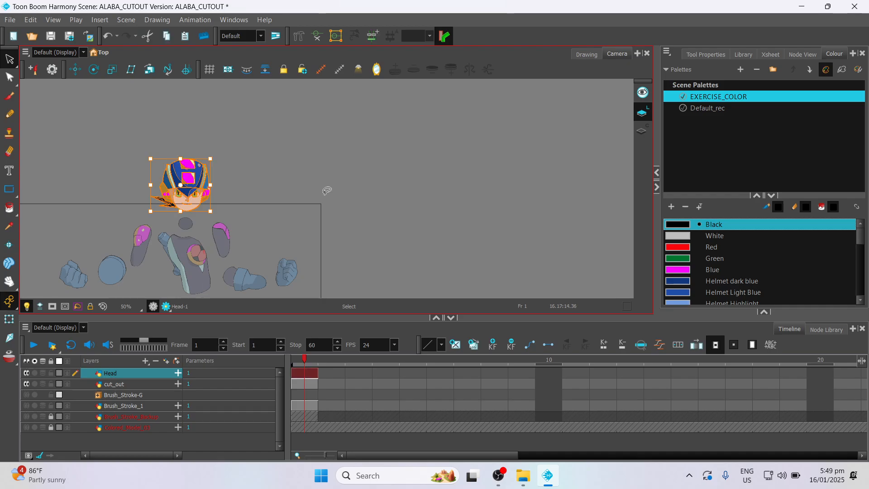
Step: Make the cut_out layer active again, test selecting the torso up close, and clear the selection
click(120, 386)
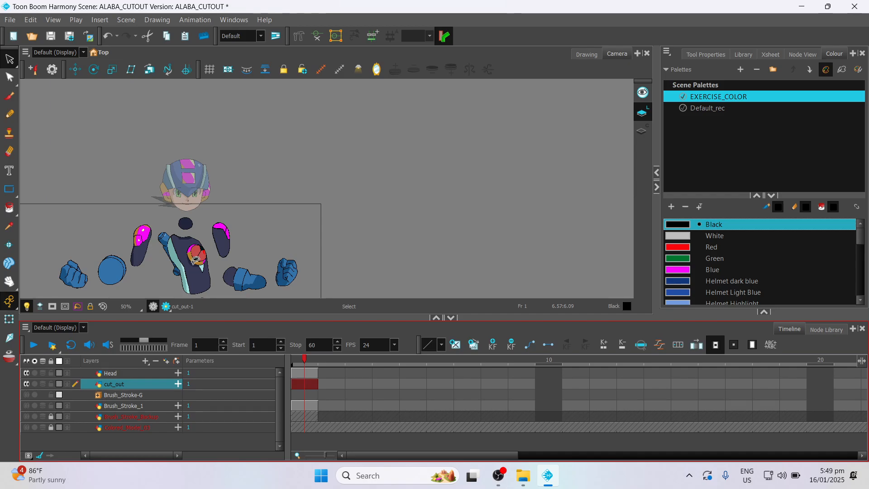
click(166, 259)
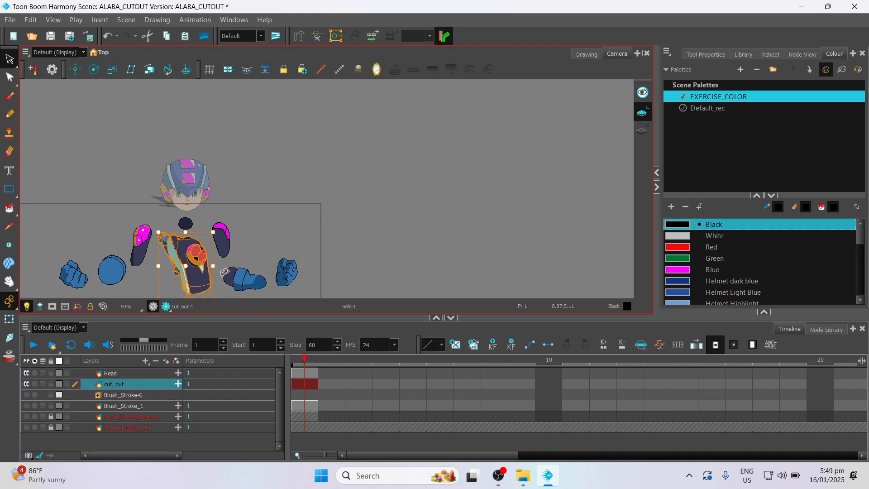
scroll(218, 277, up, 2)
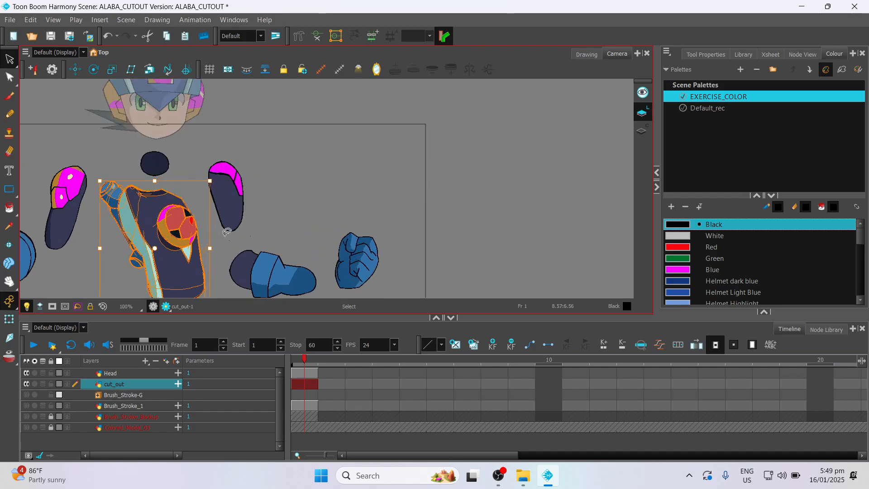
key(space)
drag(190, 253, 245, 175)
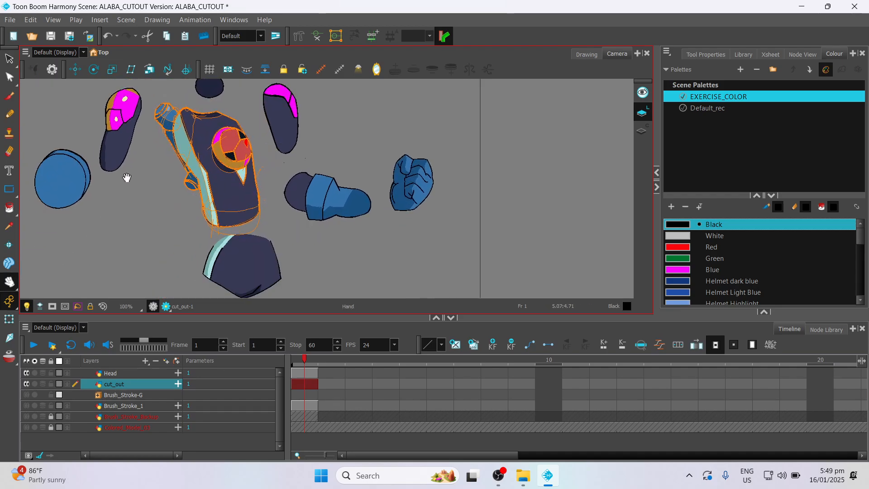
click(14, 60)
click(117, 254)
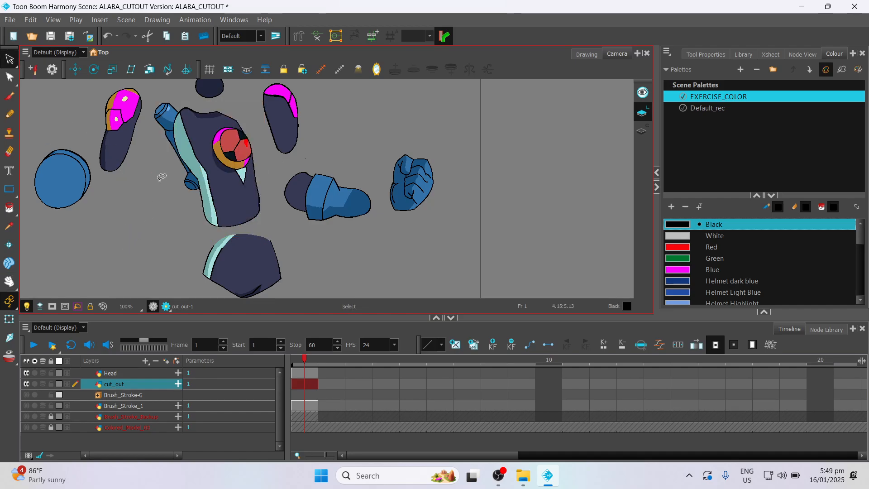
Step: Lasso-select the whole torso without the hips and cut it from frame 1 of the cut_out layer
mouse_move(156, 91)
mouse_down()
mouse_move(147, 171)
mouse_move(197, 223)
mouse_move(261, 225)
mouse_move(272, 181)
mouse_move(245, 116)
mouse_move(177, 93)
mouse_move(155, 111)
mouse_up()
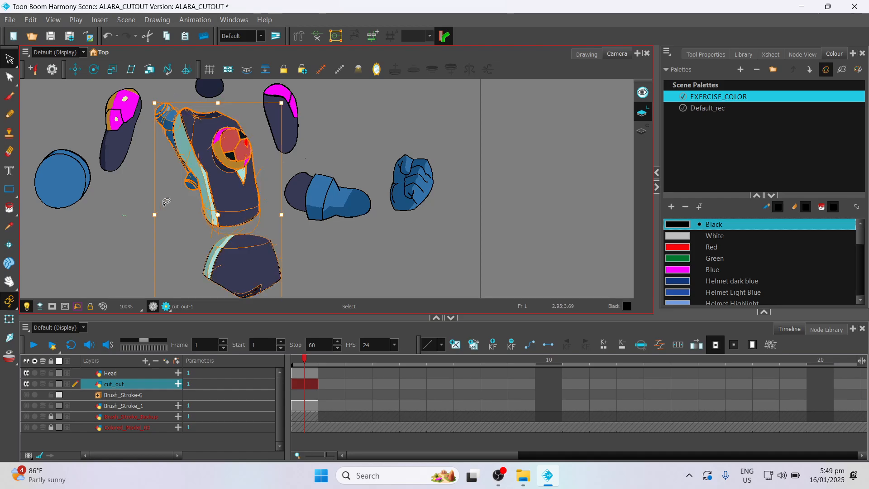
mouse_move(167, 202)
mouse_down()
mouse_move(188, 194)
mouse_move(254, 213)
mouse_move(239, 144)
mouse_up()
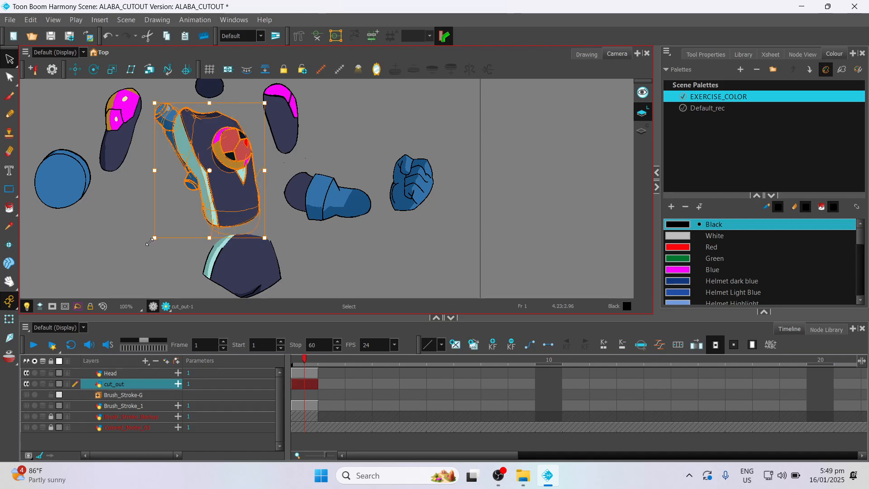
click(132, 242)
click(235, 139)
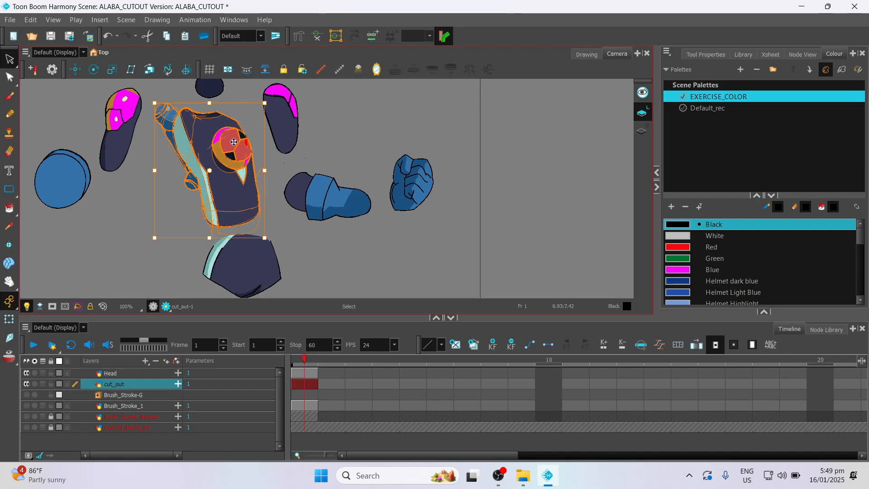
click(132, 202)
click(177, 170)
click(137, 174)
drag(137, 175, 175, 117)
key(Delete)
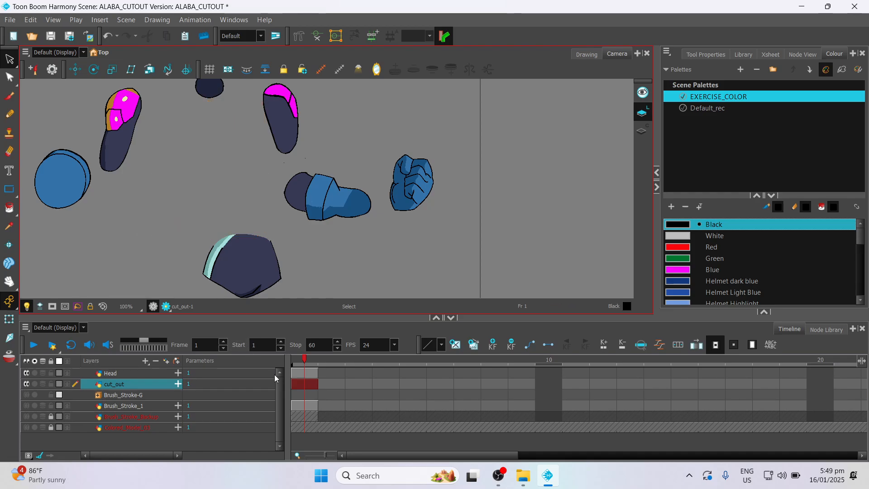
Step: Add a vector drawing layer named Body above Head, paste the torso into its frame 1, and clear the selection
click(302, 374)
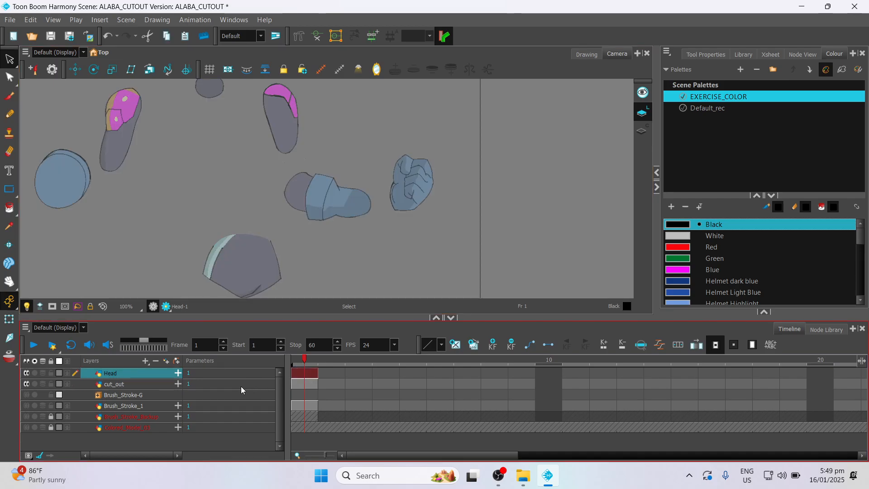
key(ctrl+r)
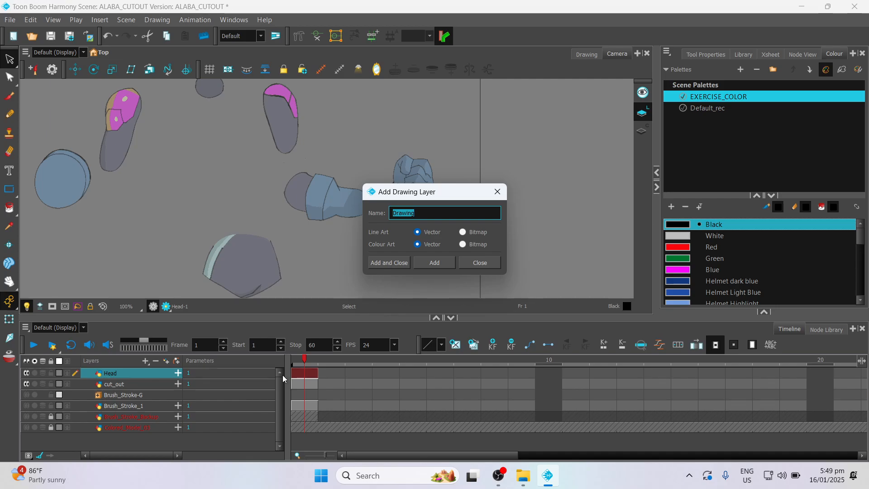
text(Body)
click(382, 265)
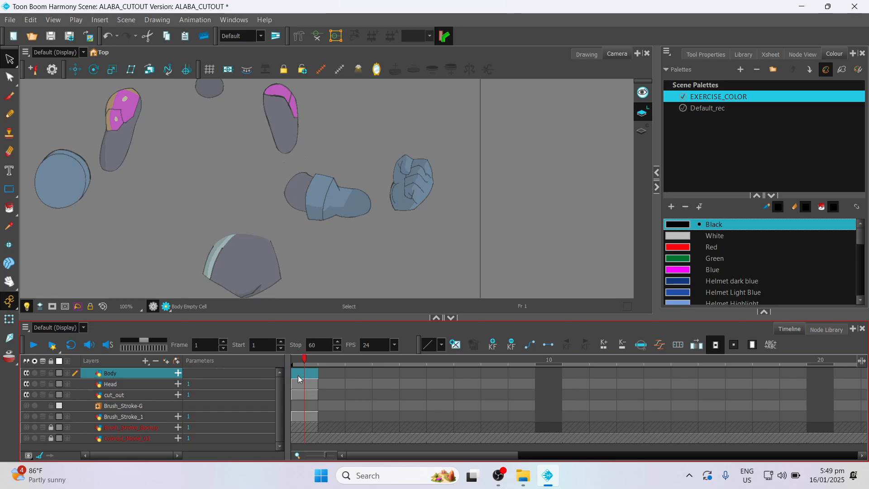
click(298, 210)
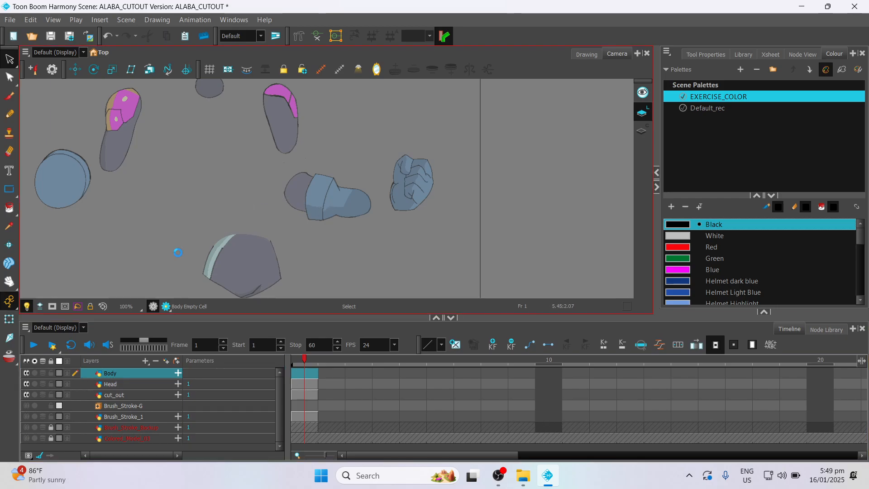
key(ctrl+v)
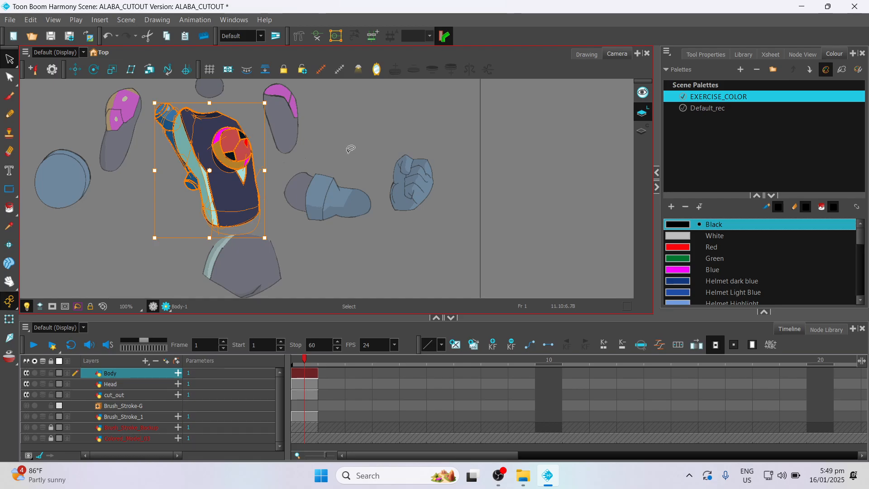
click(349, 149)
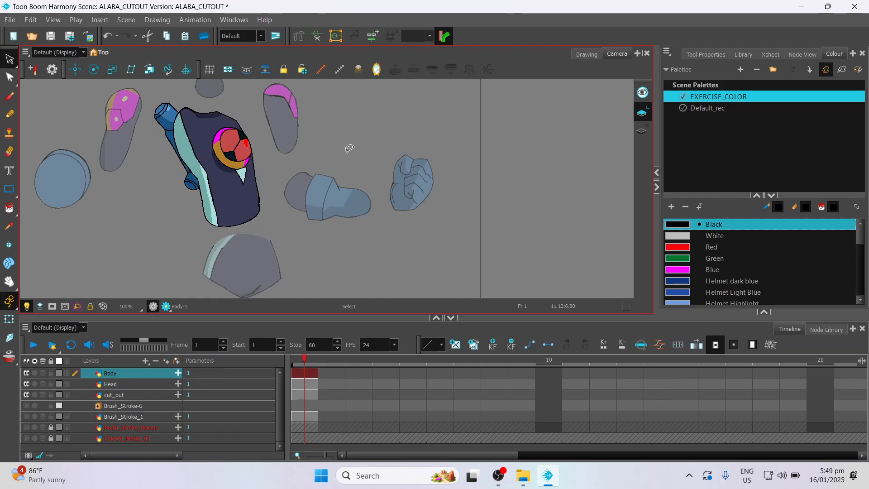
Step: Return to the cut_out layer, select the neck piece, and cut it from the drawing
click(119, 396)
scroll(181, 182, down, 2)
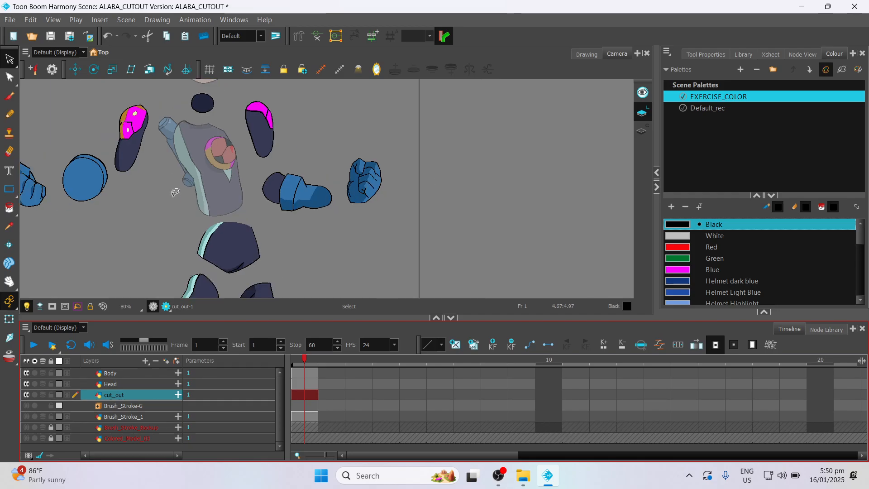
click(194, 121)
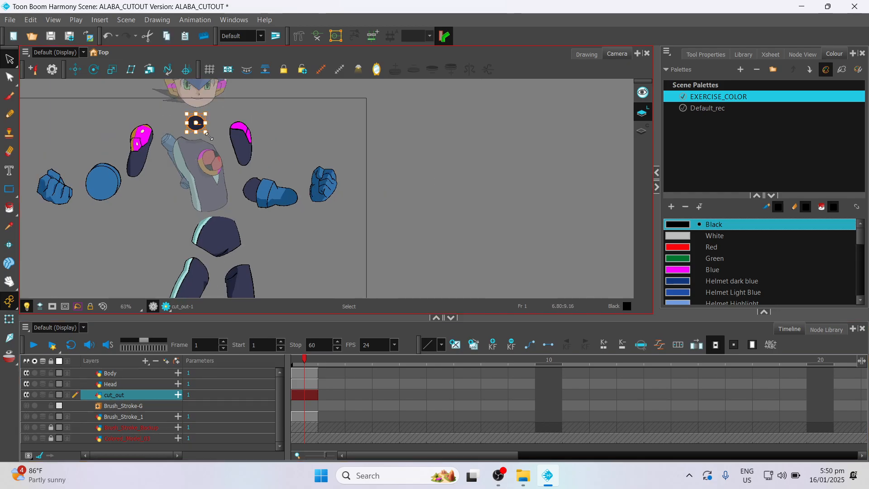
key(Delete)
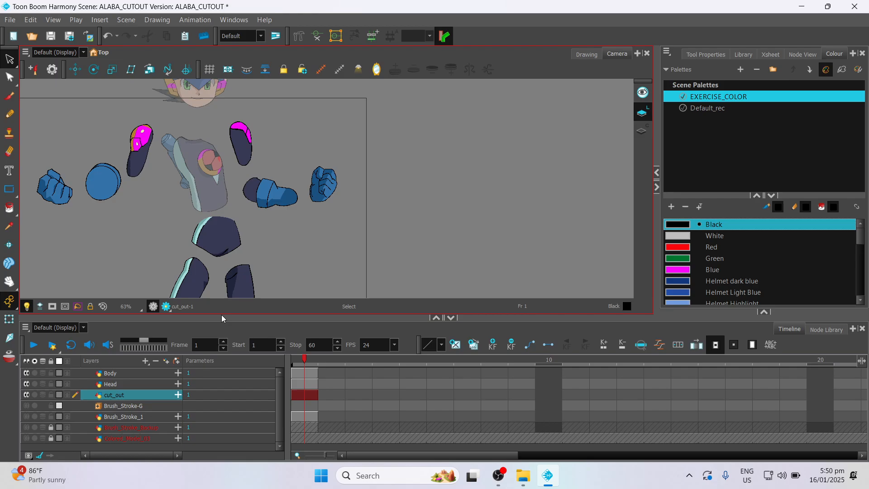
Step: Add a vector drawing layer named neck above Body, paste the neck piece into its frame 1, and clear the selection
click(266, 372)
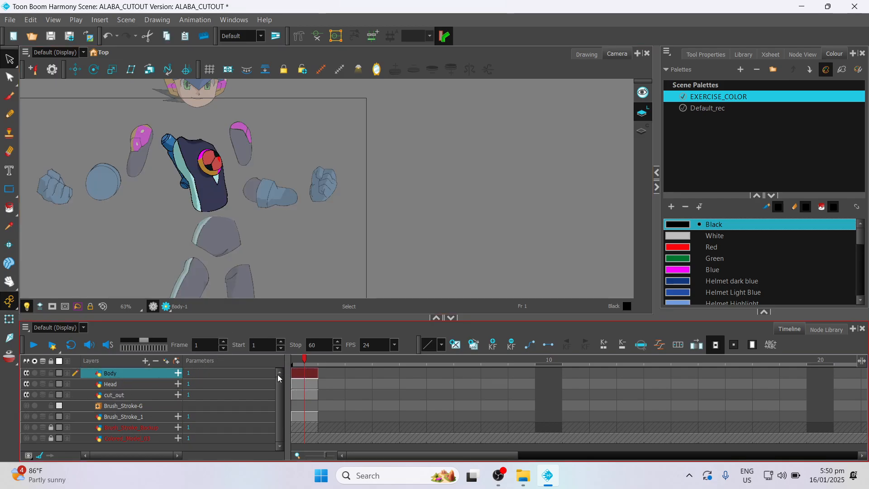
key(ctrl+r)
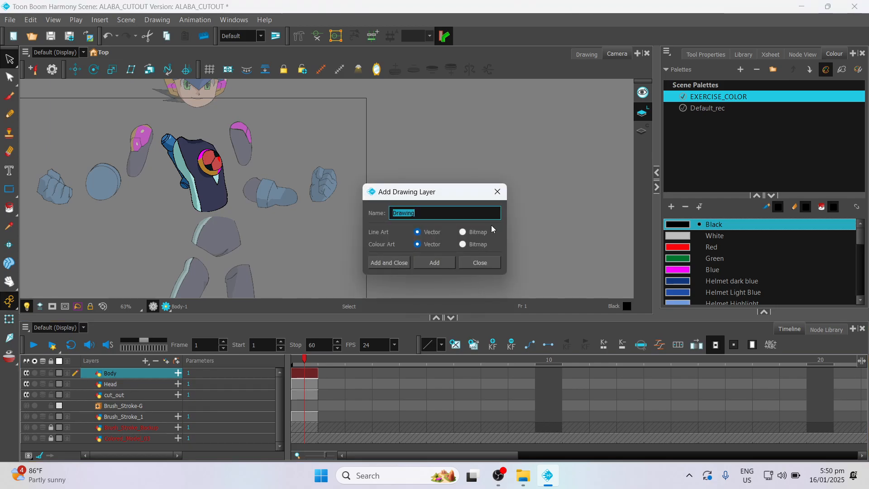
text(neck)
click(383, 263)
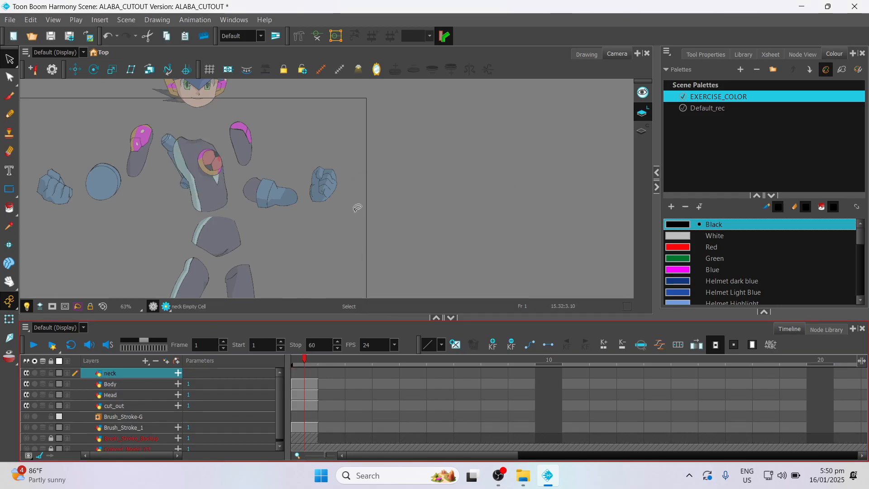
key(ctrl+v)
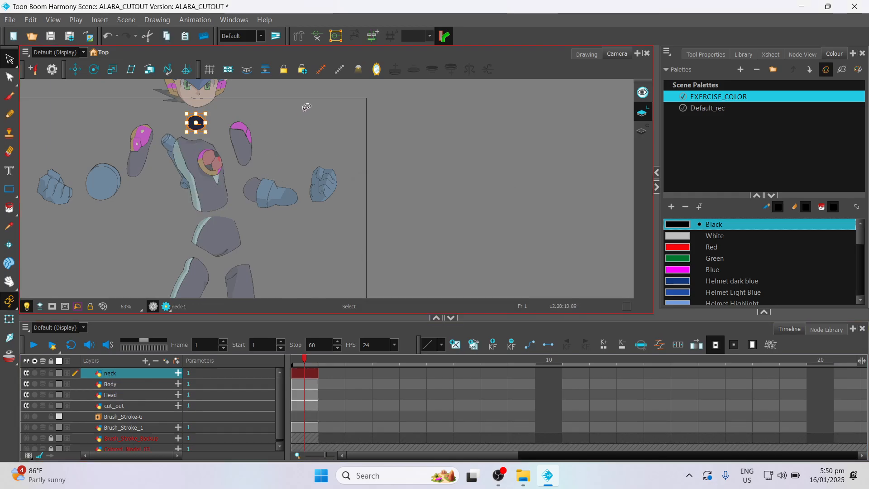
click(306, 110)
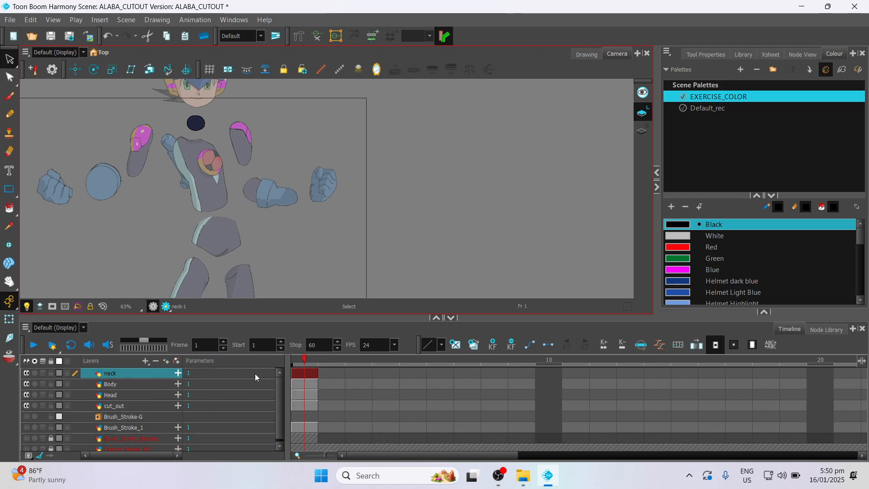
Step: Return to the cut_out layer, select the whole hips piece below the torso, and cut it from the drawing
click(118, 406)
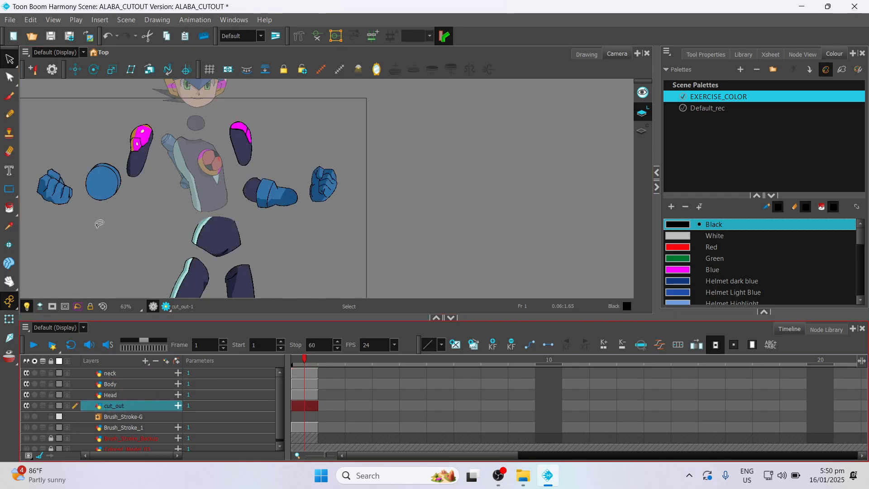
scroll(105, 203, up, 2)
mouse_move(185, 175)
mouse_down()
mouse_move(233, 252)
mouse_move(210, 220)
mouse_move(160, 210)
mouse_up()
scroll(184, 220, down, 2)
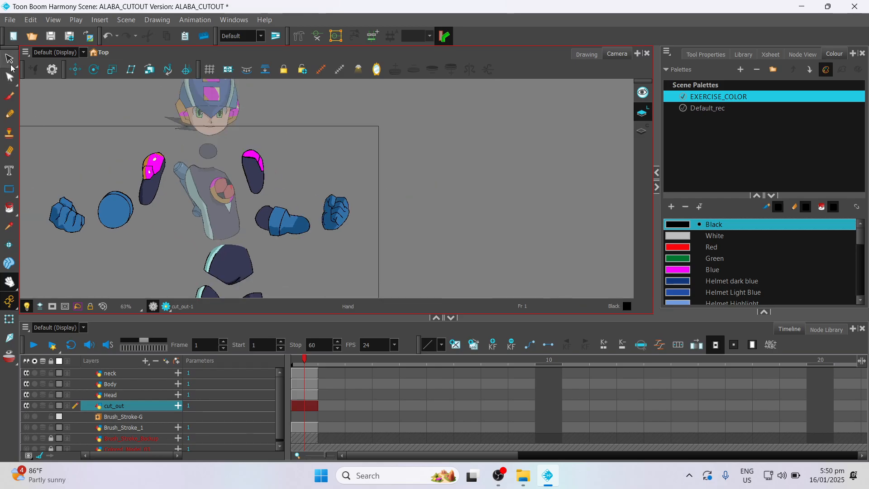
click(9, 59)
click(228, 265)
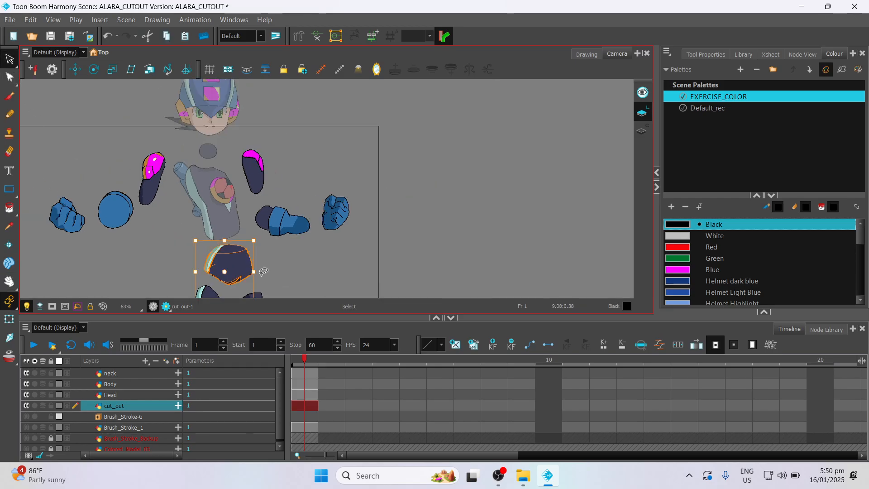
click(262, 284)
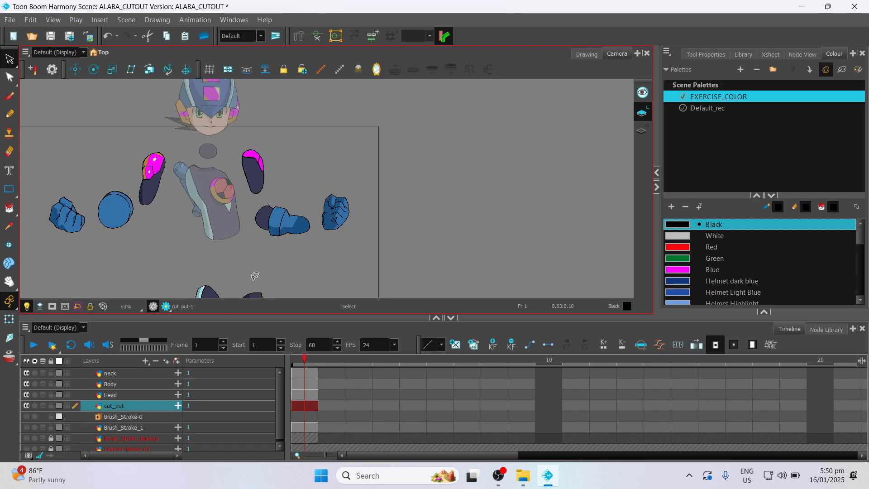
Step: Add a vector drawing layer named Hips above neck and paste the hips piece into its frame 1
click(303, 374)
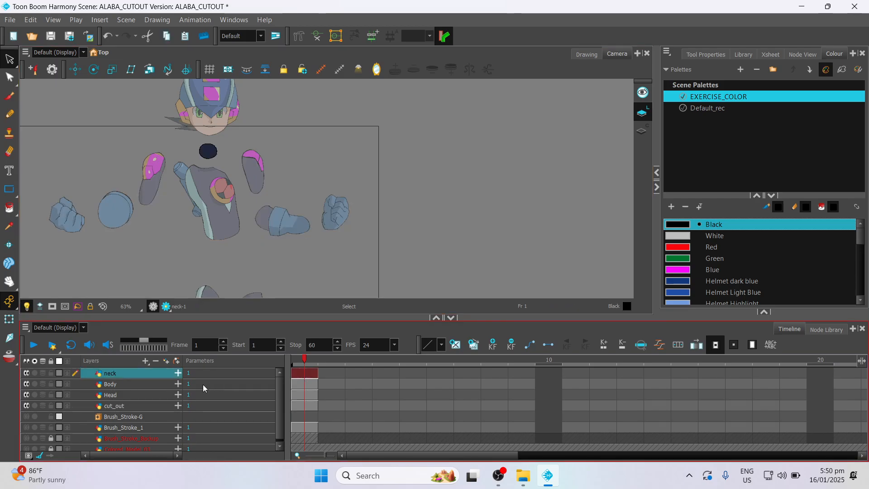
key(ctrl+r)
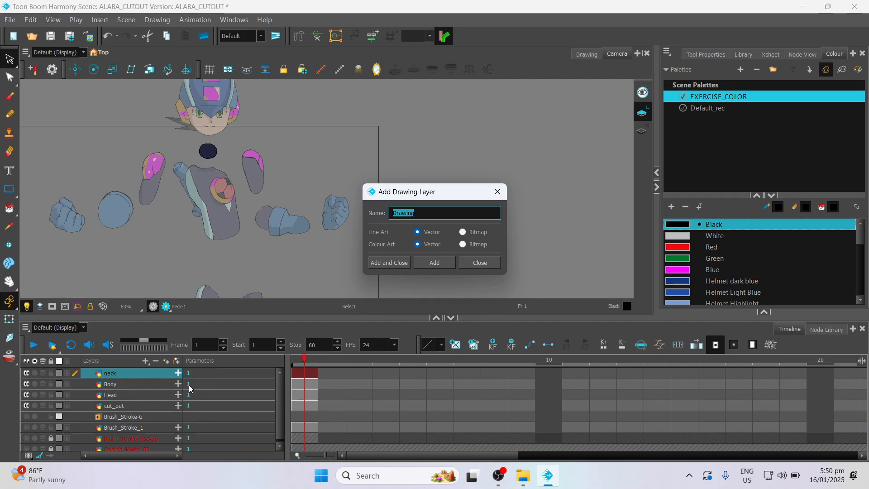
text(Hi)
click(388, 263)
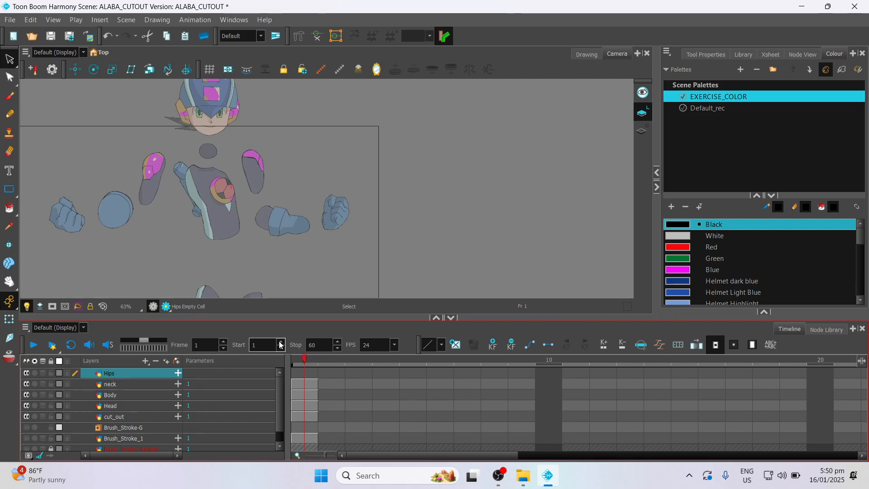
click(302, 372)
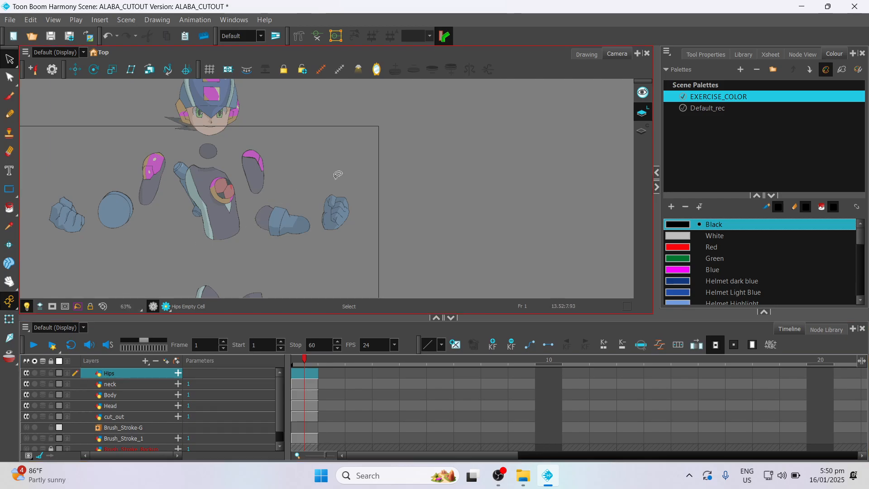
key(ctrl+v)
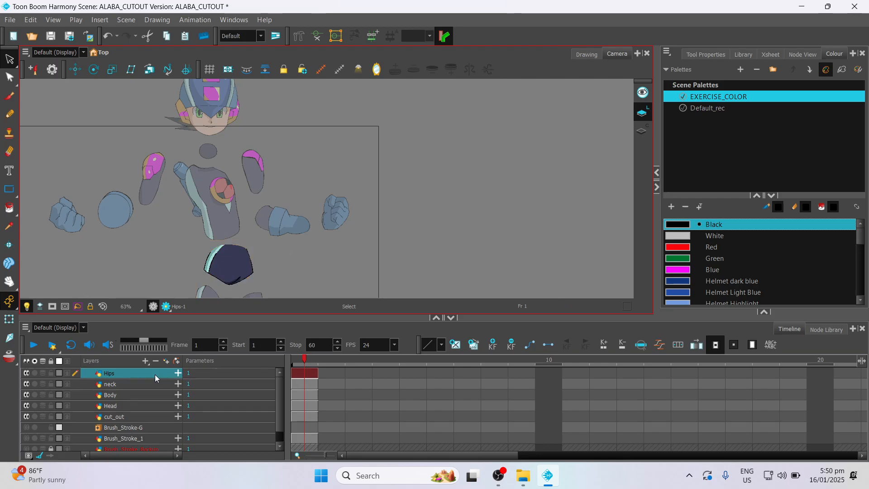
Step: Return to the cut_out layer, lasso-select the left upper arm with its magenta shoulder, and cut it from the drawing
click(115, 417)
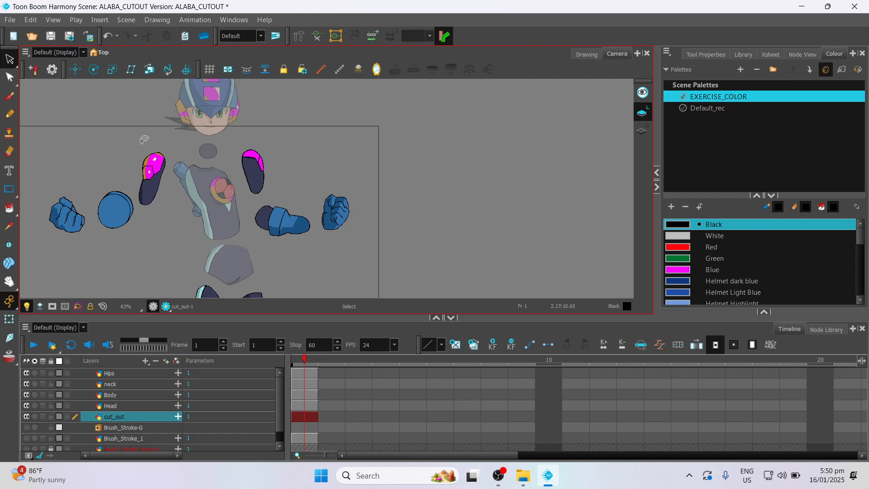
drag(140, 142, 165, 204)
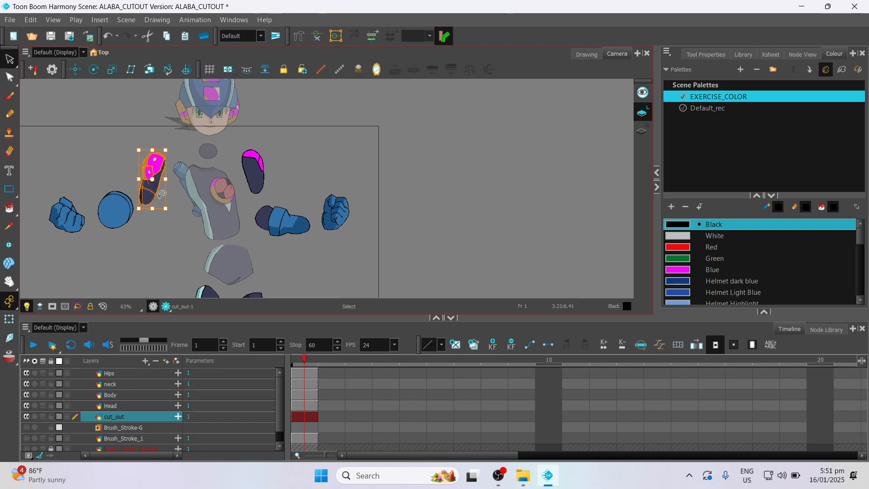
key(Delete)
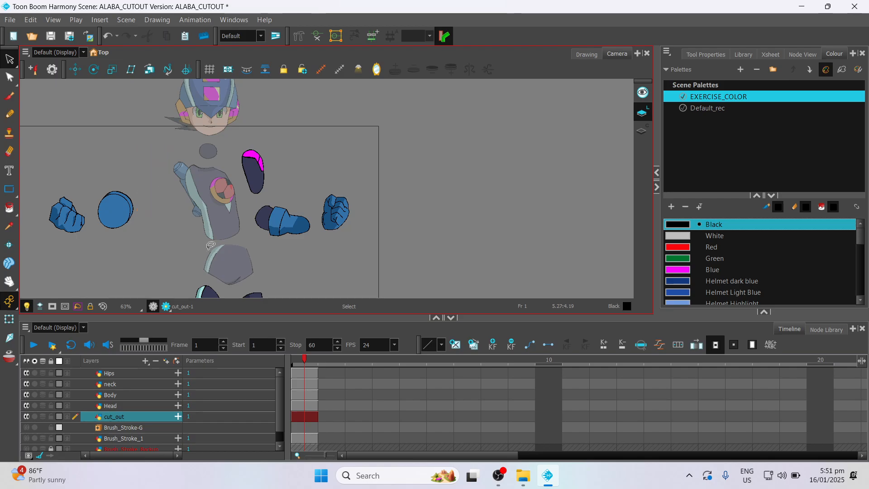
Step: Add a vector drawing layer named L_sholder directly above cut_out, paste the upper arm into frame 1, and clear the selection
click(304, 373)
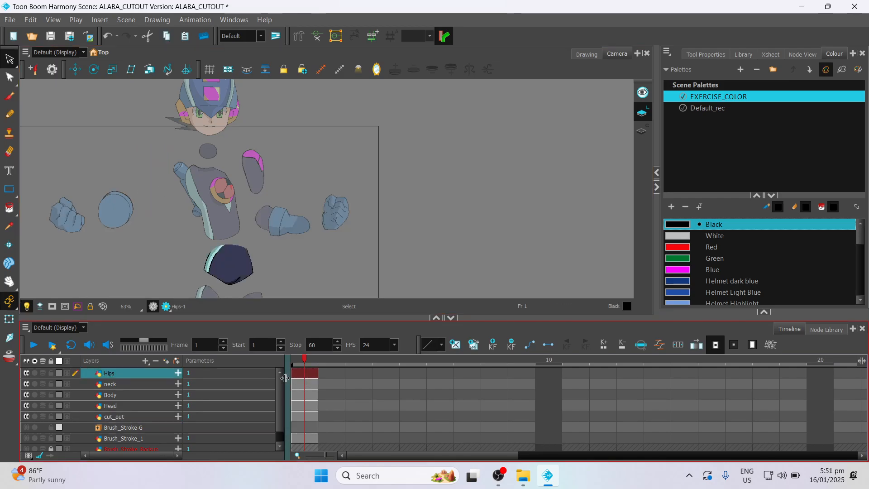
click(307, 416)
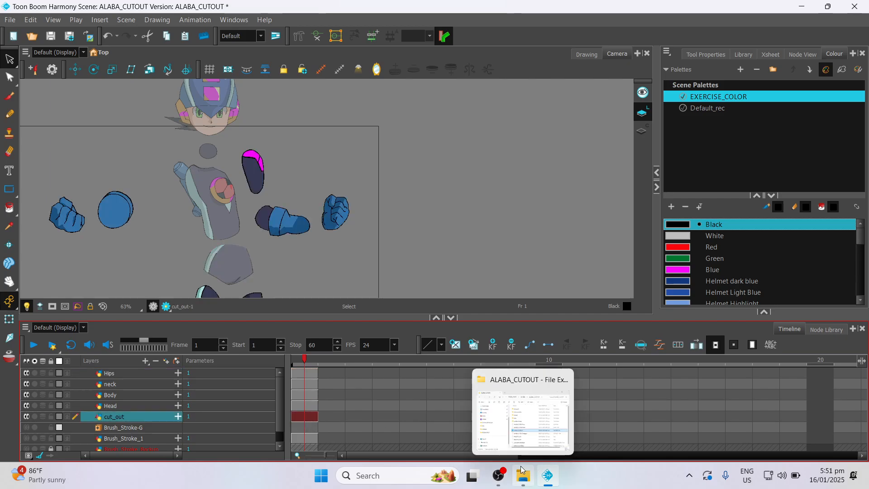
key(ctrl+r)
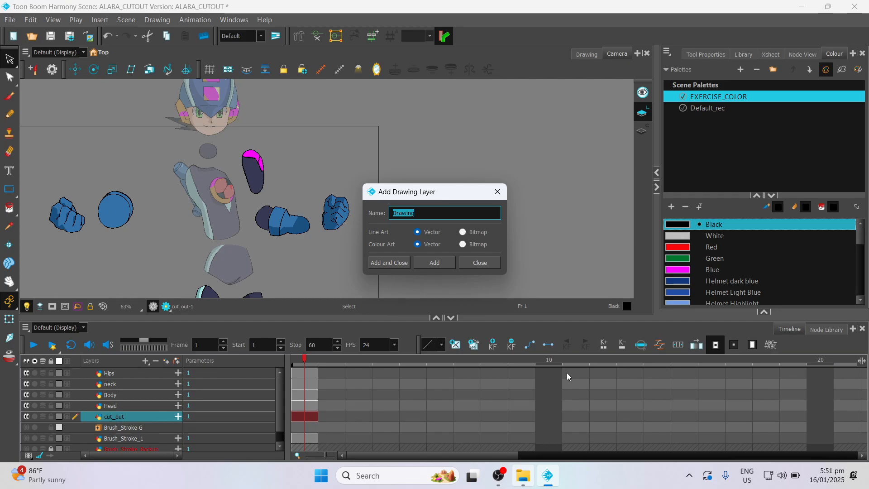
text(L_sholder)
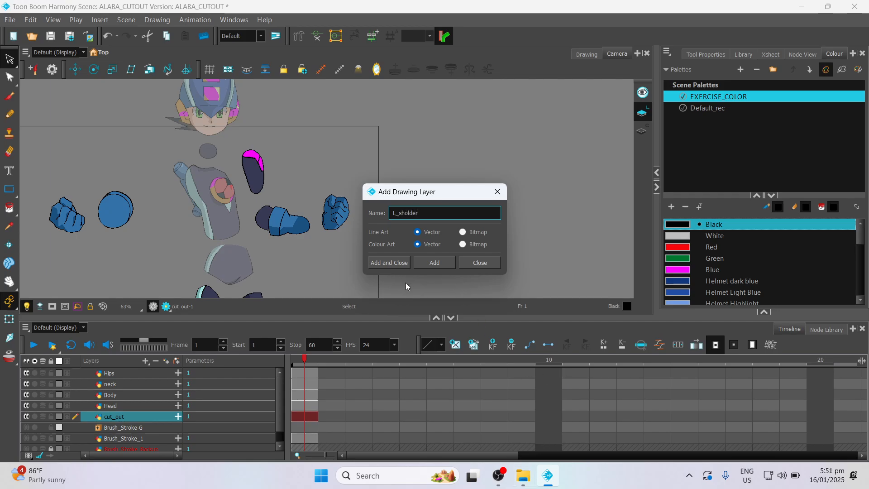
click(393, 262)
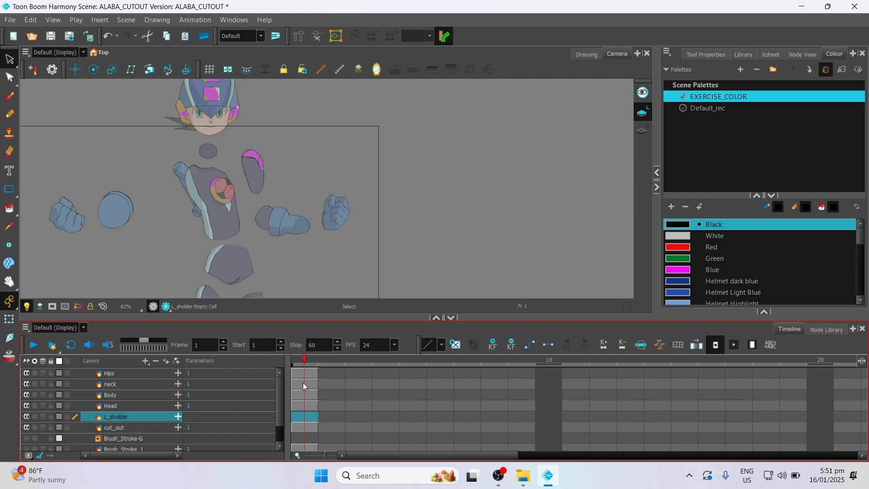
key(ctrl+v)
click(323, 171)
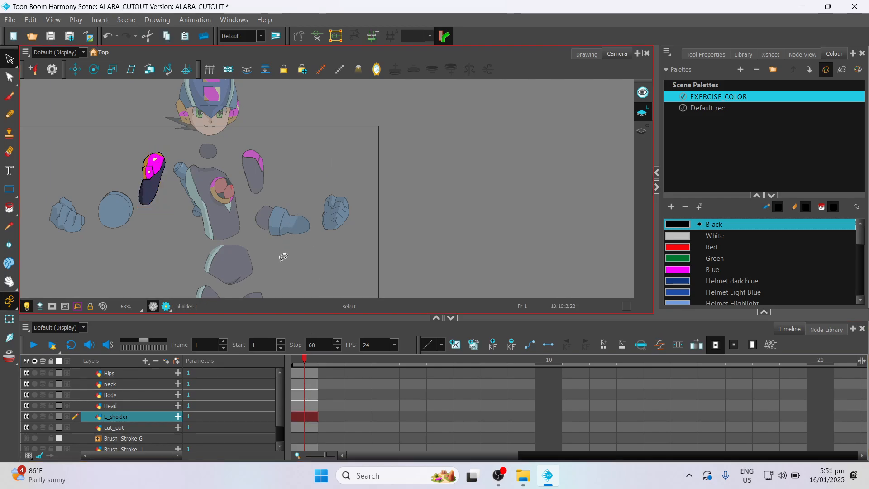
Step: Return to the cut_out layer, lasso-select the round blue left forearm piece, and cut it from the drawing
click(118, 428)
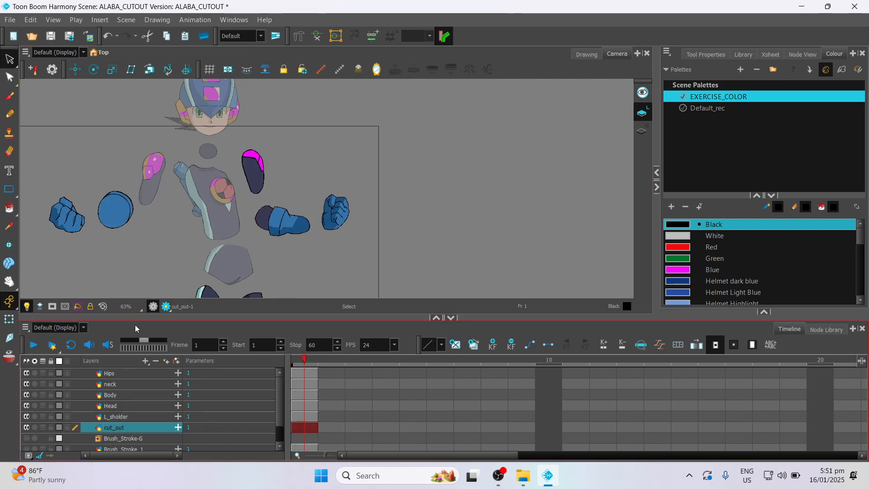
drag(106, 171, 129, 244)
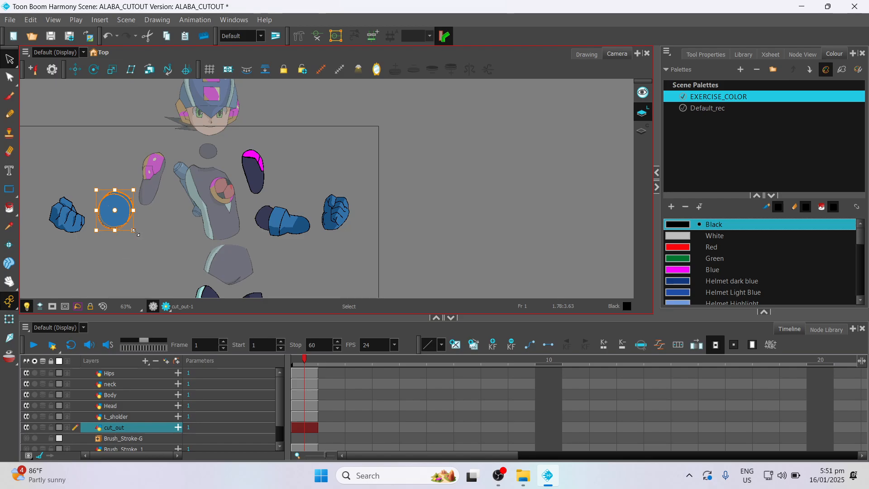
key(Delete)
Step: Add a vector drawing layer named L_Arm directly above cut_out, paste the round forearm piece into frame 1, and clear the selection
click(305, 427)
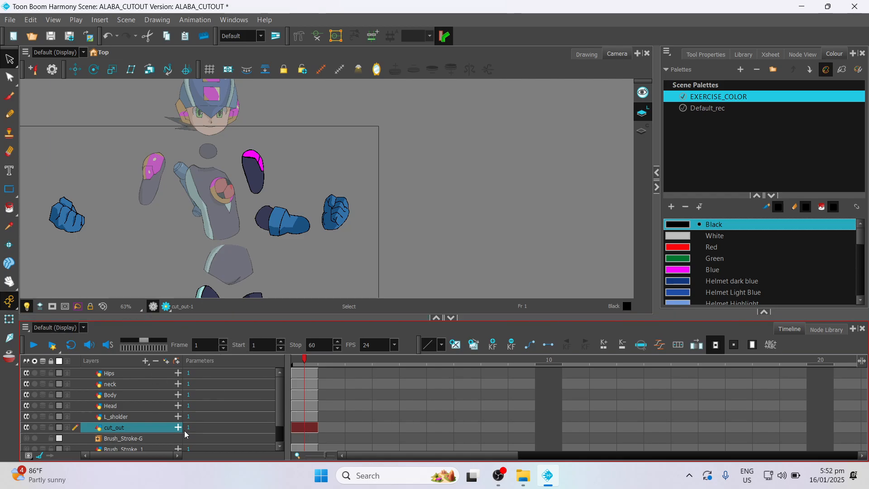
key(ctrl+r)
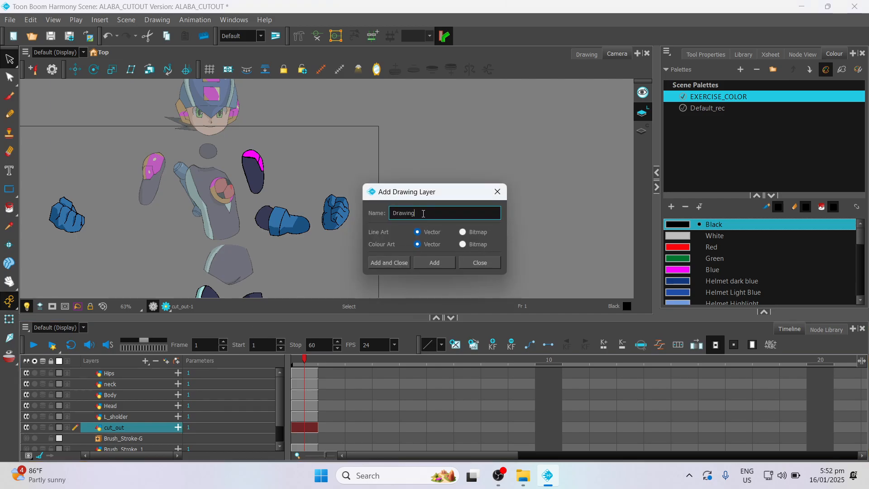
text(Ar)
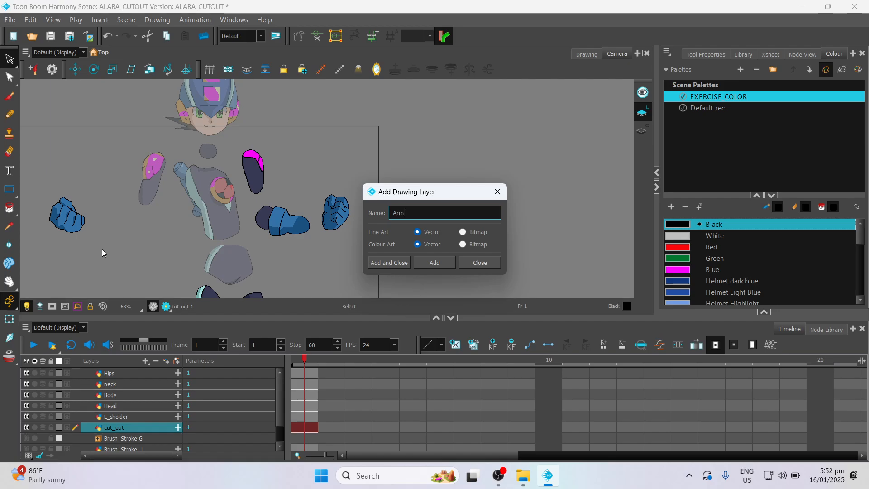
text(m)
key(BackSpace)
key(BackSpace)
key(BackSpace)
text(L_)
click(397, 266)
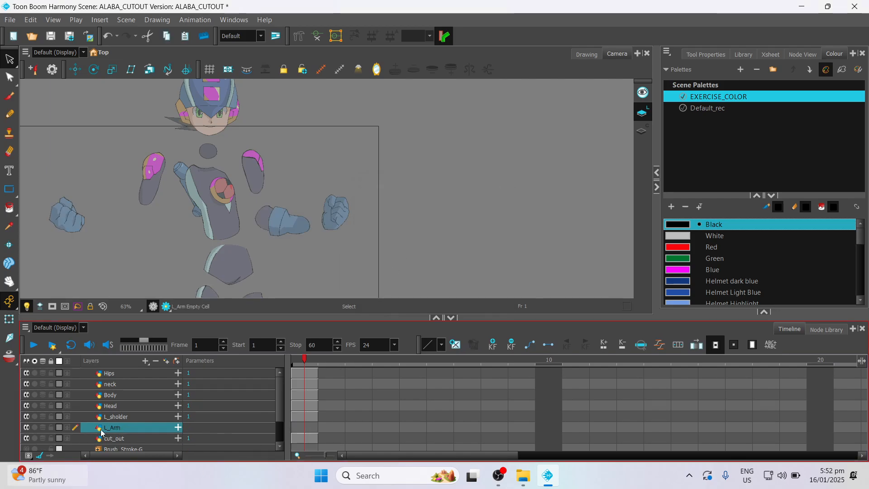
drag(254, 318, 253, 280)
click(305, 390)
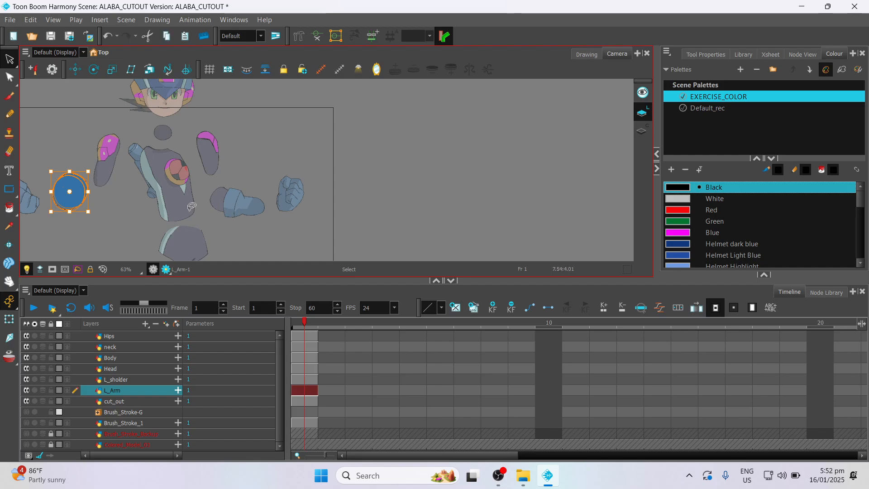
click(240, 231)
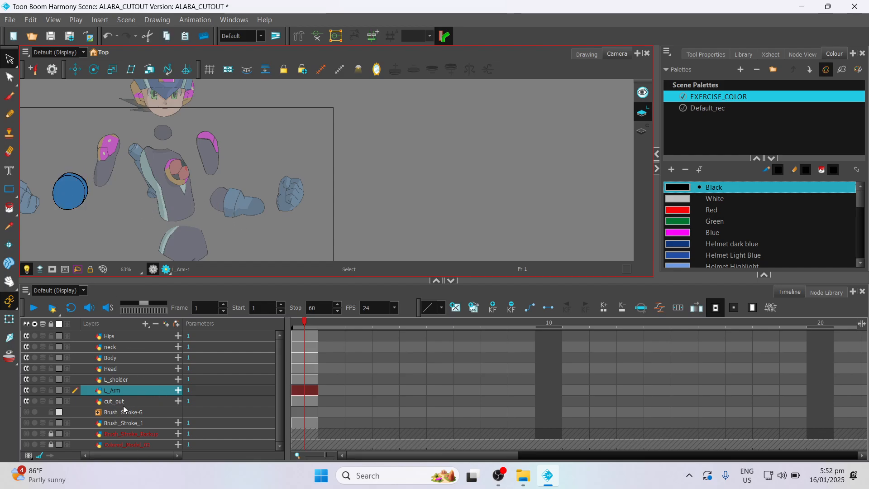
Step: Return to the cut_out layer, lasso-select the left fist beside the round forearm, and cut it from the drawing
click(136, 401)
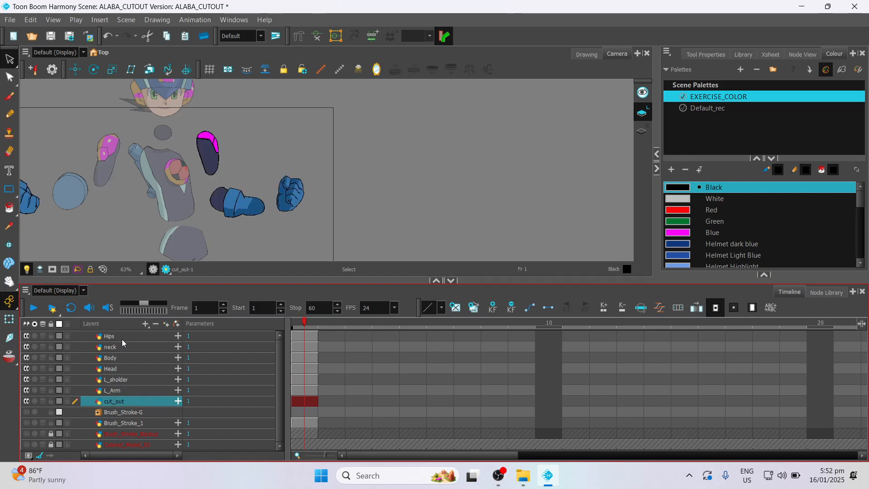
key(space)
drag(136, 199, 337, 317)
click(9, 62)
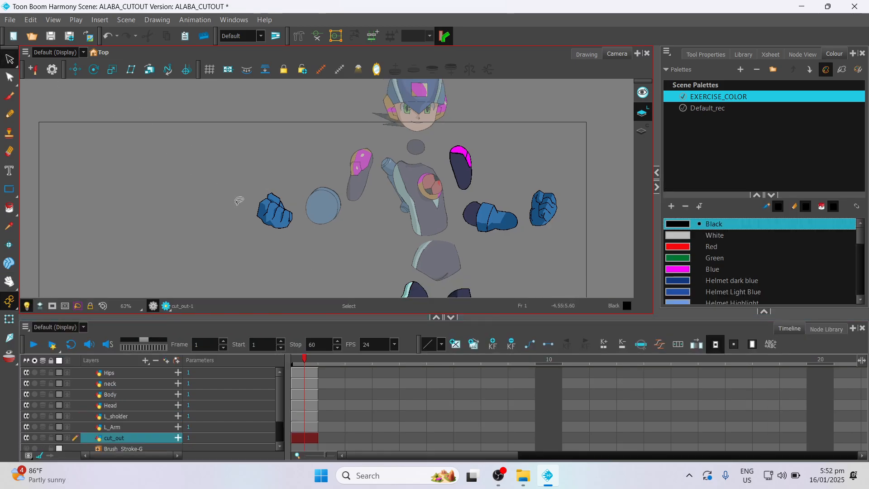
drag(253, 176, 299, 250)
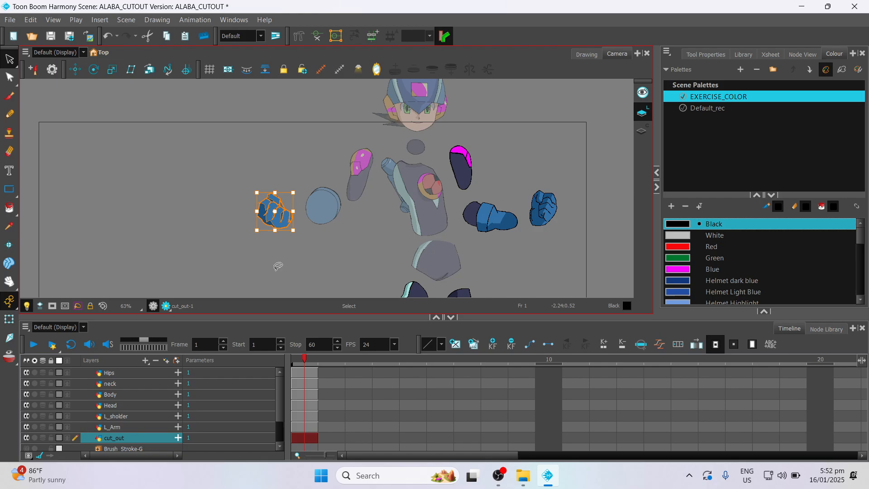
key(Delete)
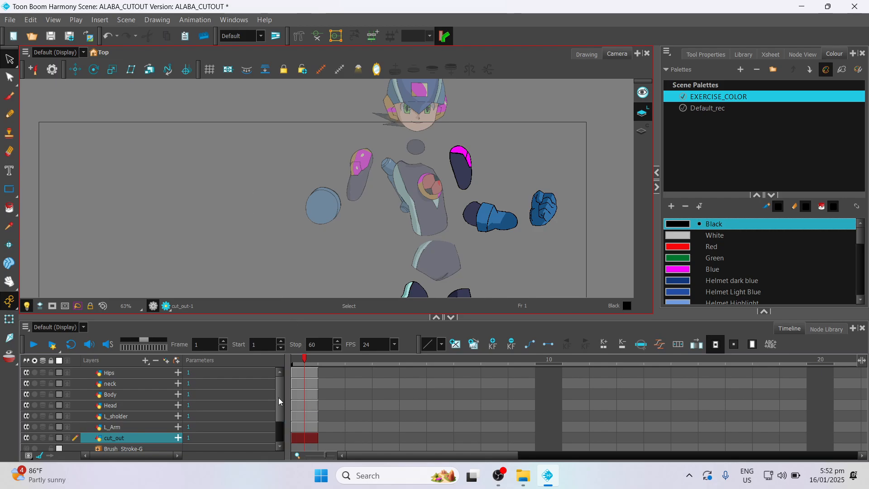
Step: Add a vector drawing layer named L_Hand directly above cut_out and paste the cut fist into frame 1
drag(279, 398, 279, 419)
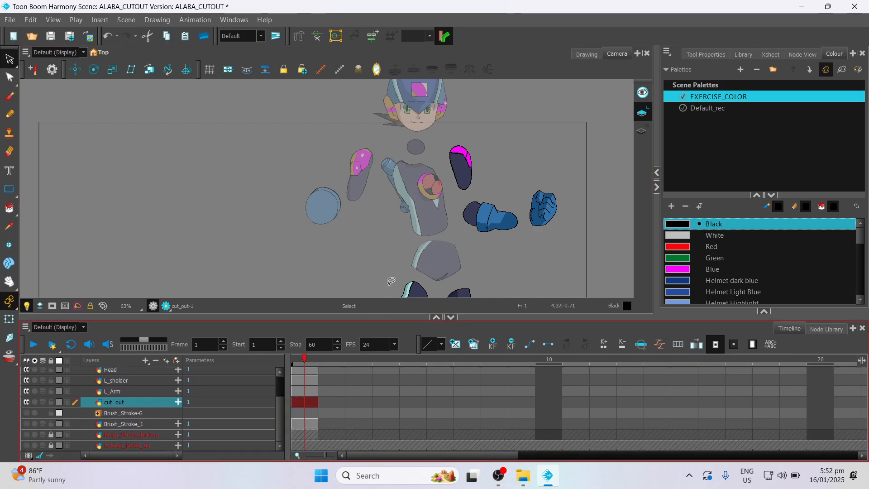
key(space)
drag(380, 231, 331, 221)
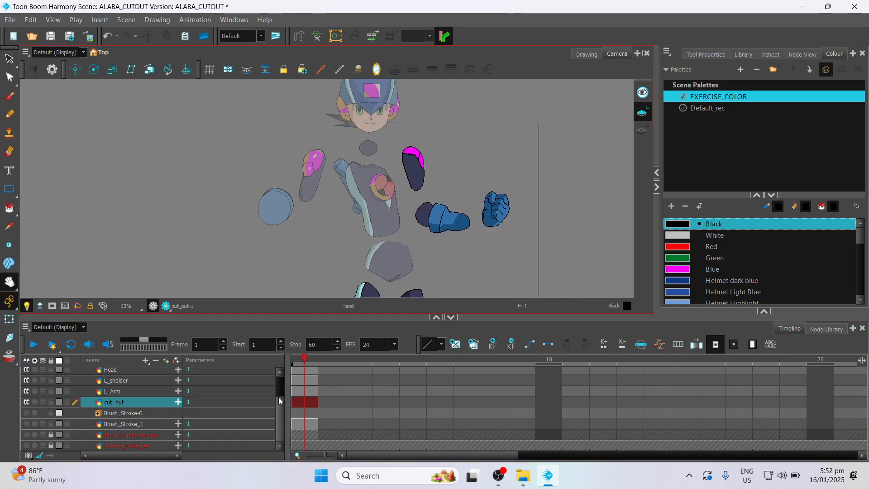
key(ctrl+r)
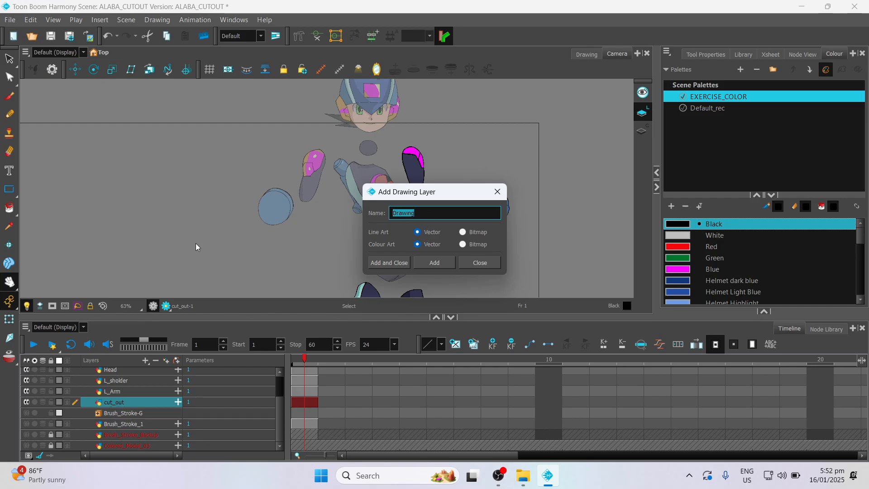
text(L_Hand)
click(385, 262)
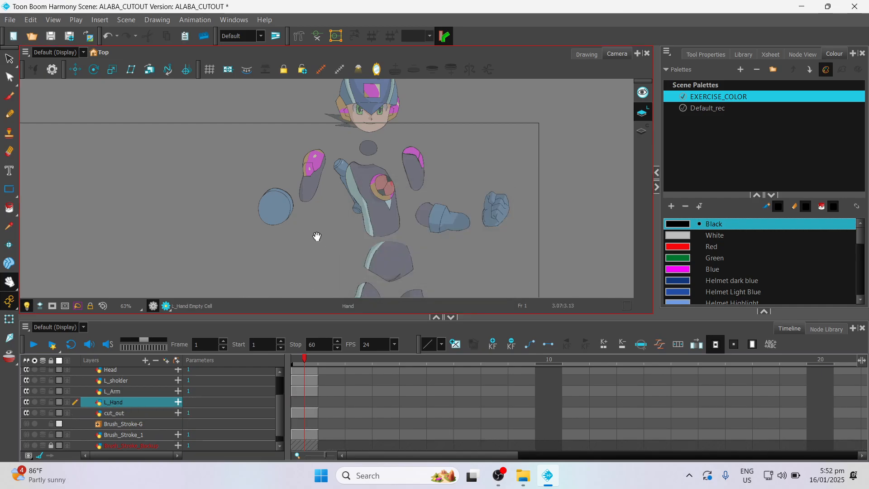
key(ctrl+v)
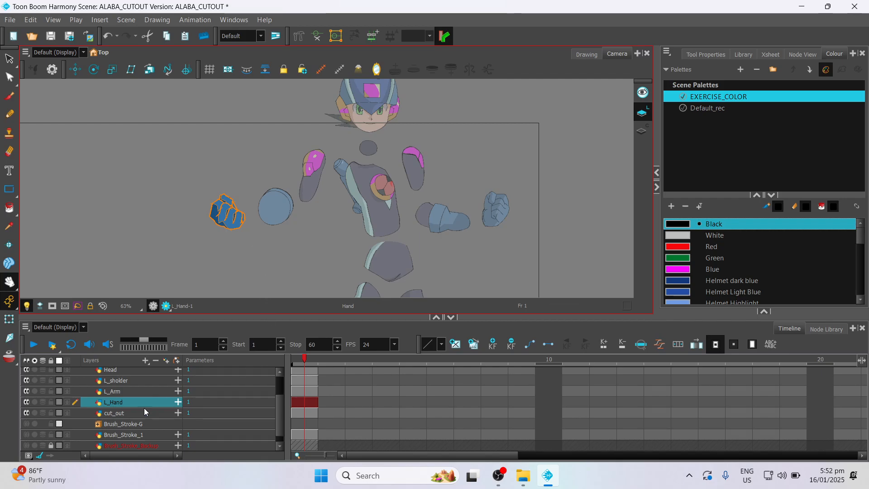
Step: Return to the cut_out layer, lasso-select the remaining pink and dark upper arm, and cut it from the drawing
drag(335, 234, 259, 133)
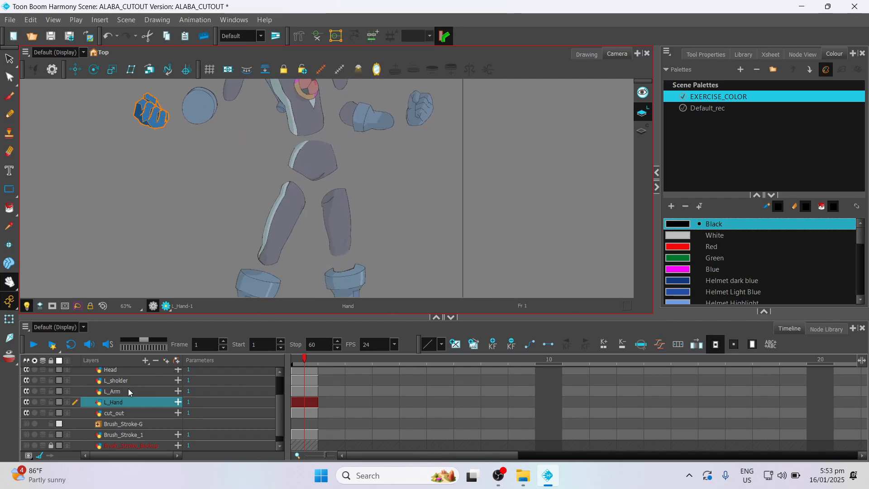
click(115, 413)
drag(355, 209, 287, 296)
click(9, 59)
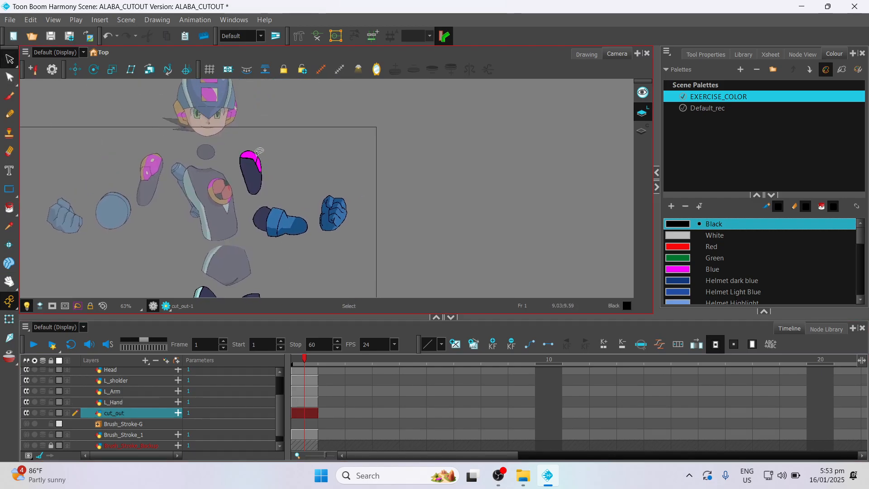
mouse_move(269, 140)
mouse_down()
mouse_move(239, 176)
mouse_move(270, 141)
mouse_up()
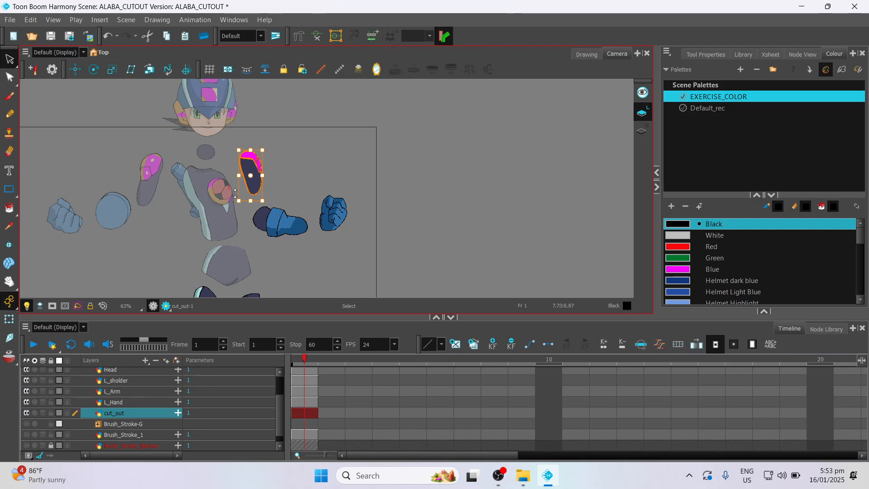
key(ctrl+x)
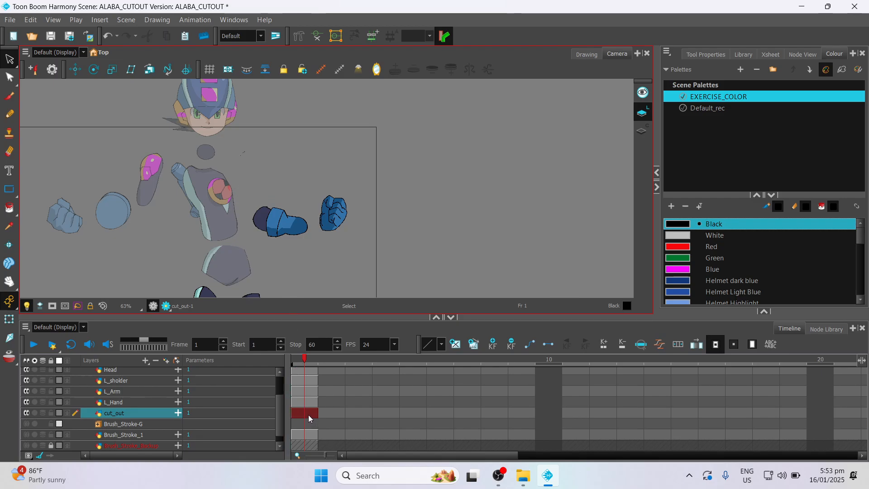
Step: Add a vector drawing layer named R_sholder directly above cut_out and paste the upper arm into frame 1
key(ctrl+r)
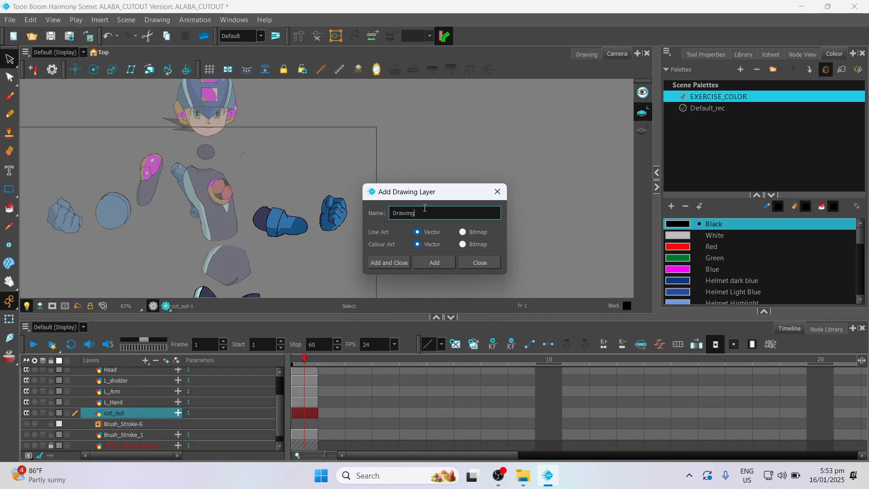
double_click(425, 208)
text(R_sholder)
click(391, 265)
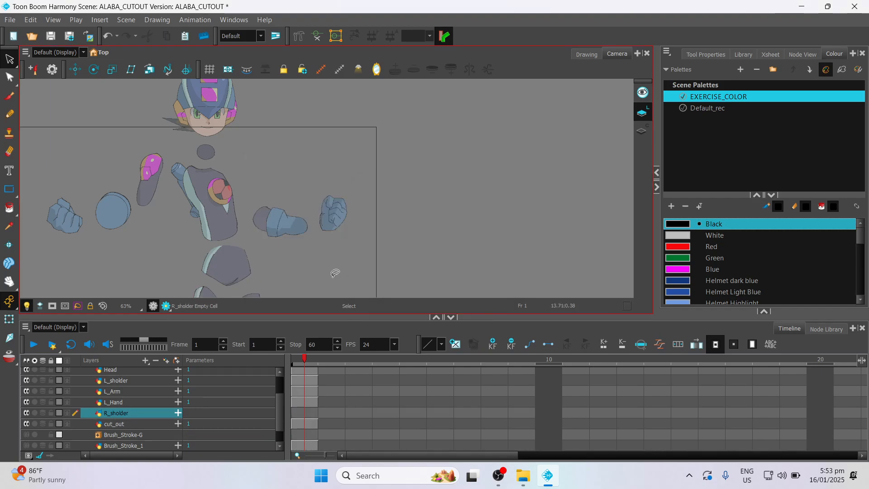
key(ctrl+v)
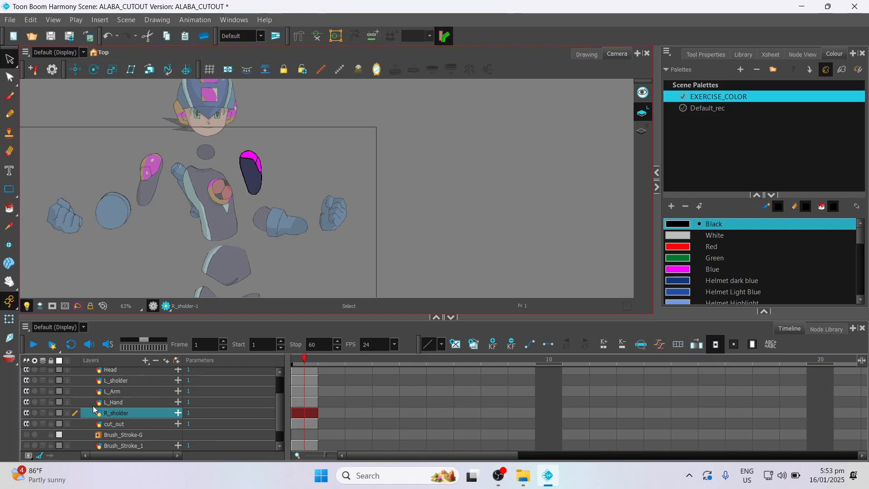
Step: Return to the cut_out layer, lasso-select the blue right forearm with its dark elbow, and cut it from the drawing
click(137, 425)
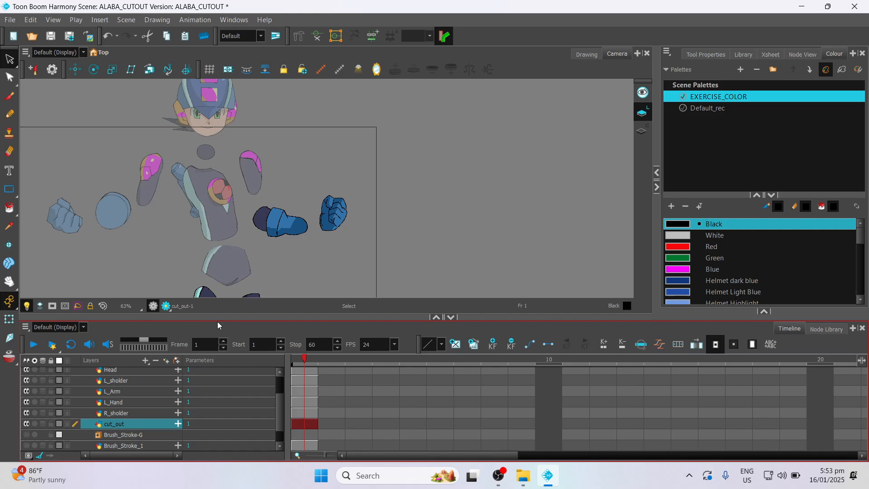
drag(239, 268, 249, 281)
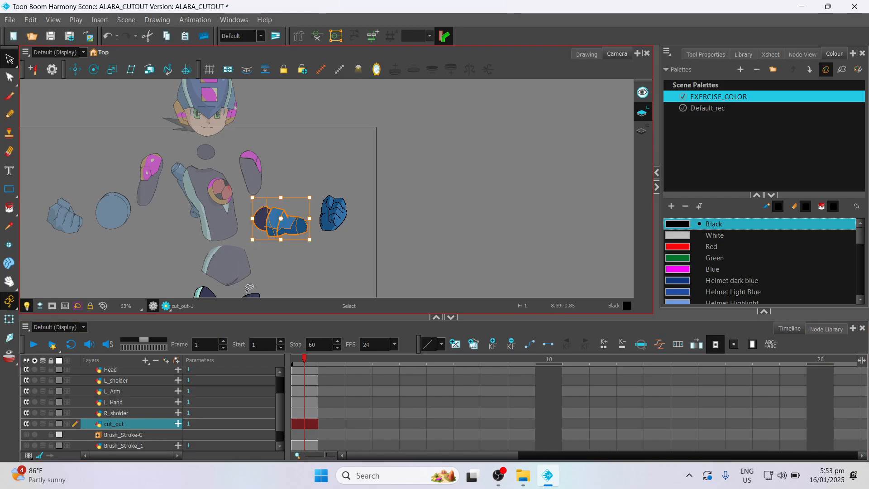
key(ctrl+x)
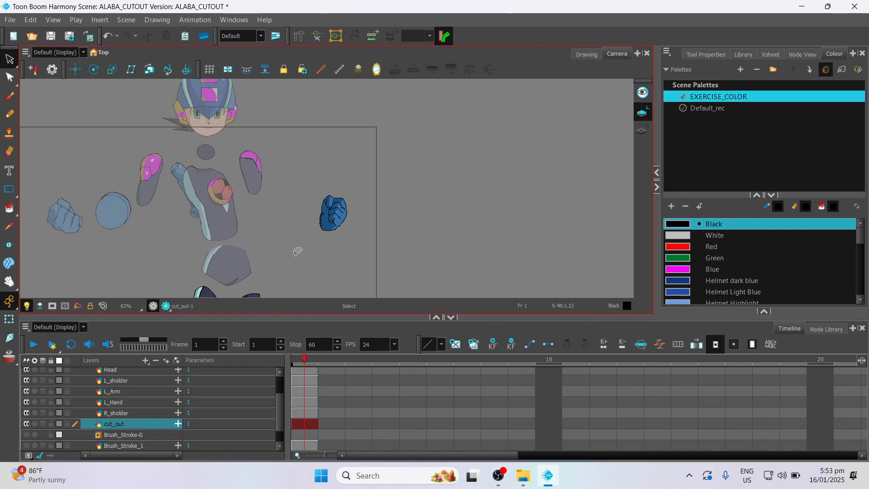
Step: Add a vector drawing layer named R_Arm directly above cut_out and paste the forearm into frame 1
key(ctrl+r)
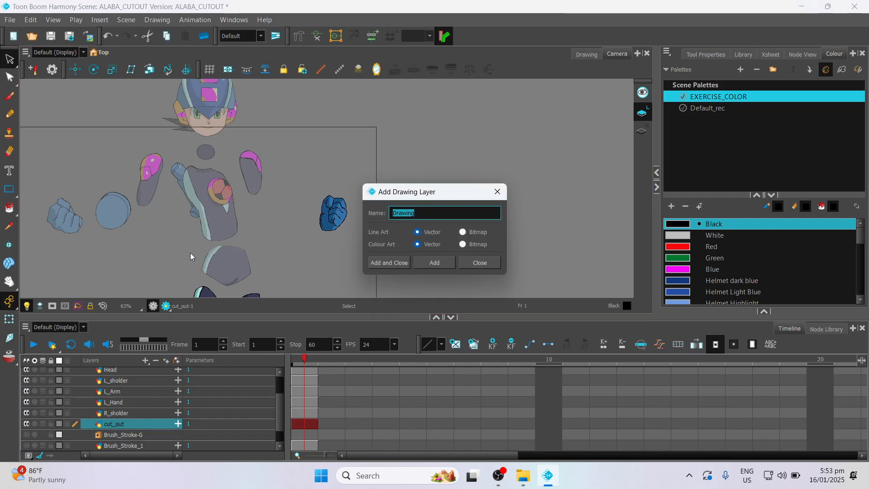
text(R)
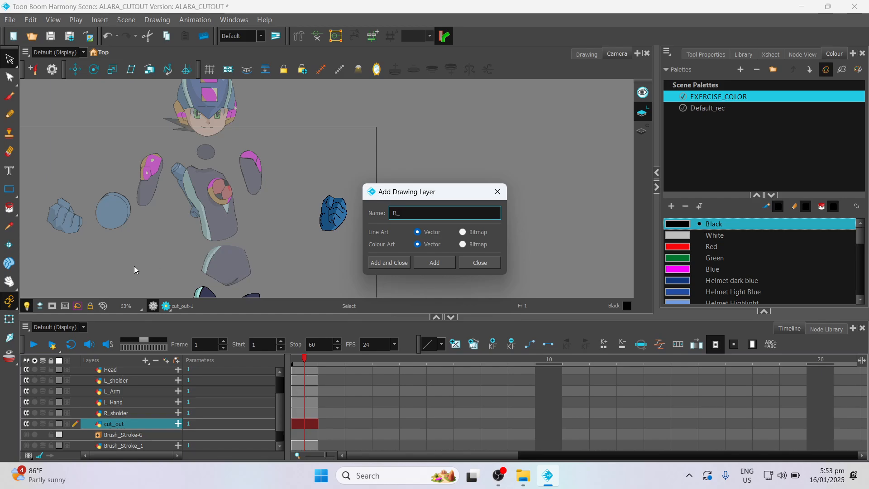
text(_Arm)
click(388, 262)
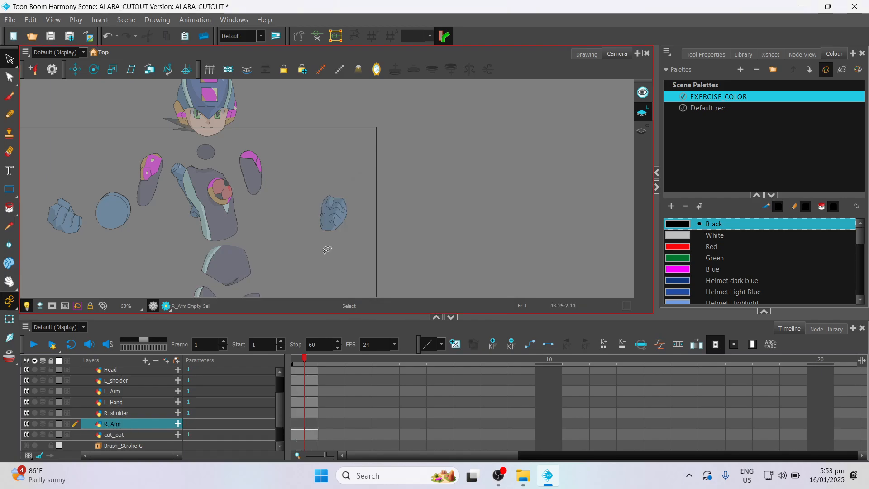
click(304, 425)
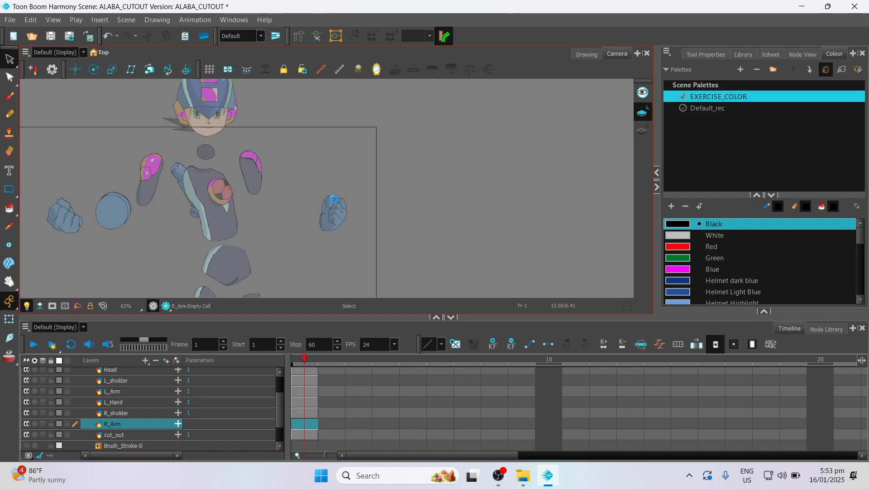
key(ctrl+v)
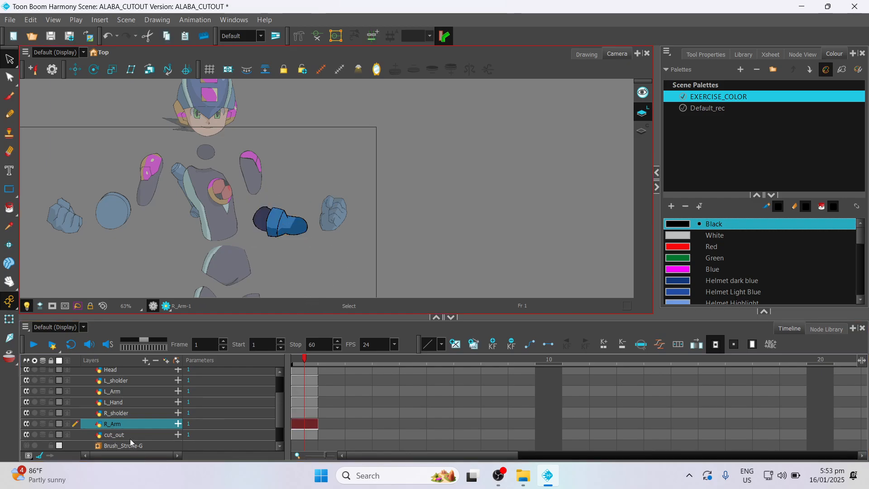
Step: Return to the cut_out layer, lasso-select the remaining blue fist beside the right forearm, and cut it from the drawing
click(131, 435)
key(ctrl+v)
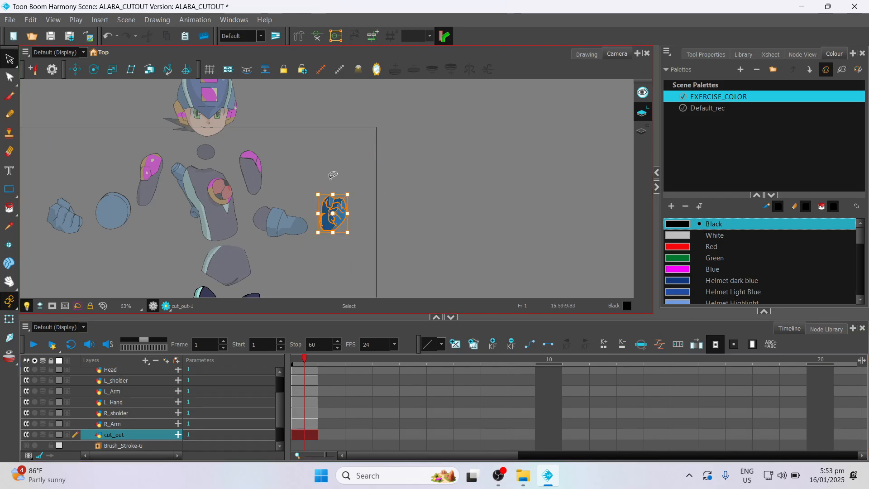
key(Delete)
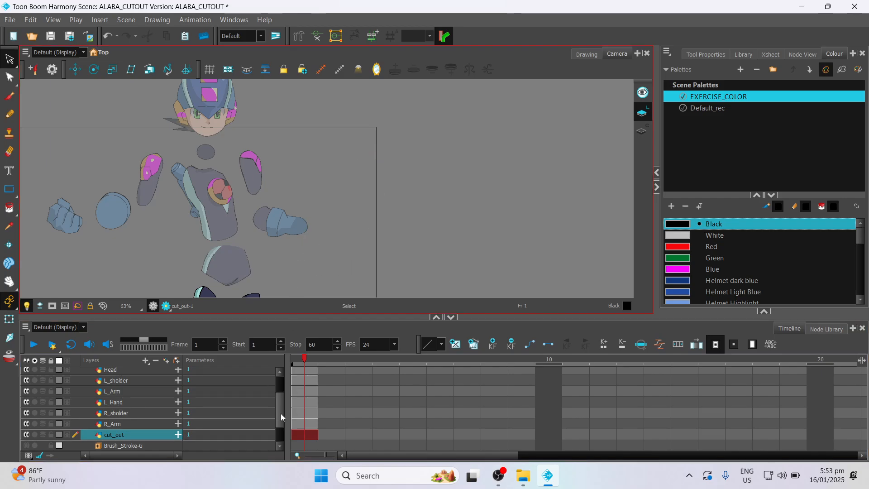
Step: Add a vector drawing layer named R_hand directly above cut_out, paste the fist into frame 1, and clear the selection
key(ctrl+r)
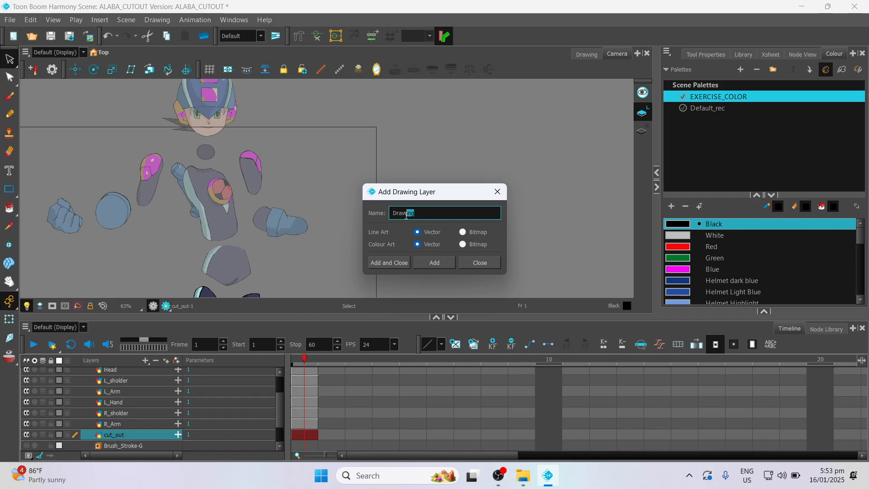
text(R_hand)
click(383, 263)
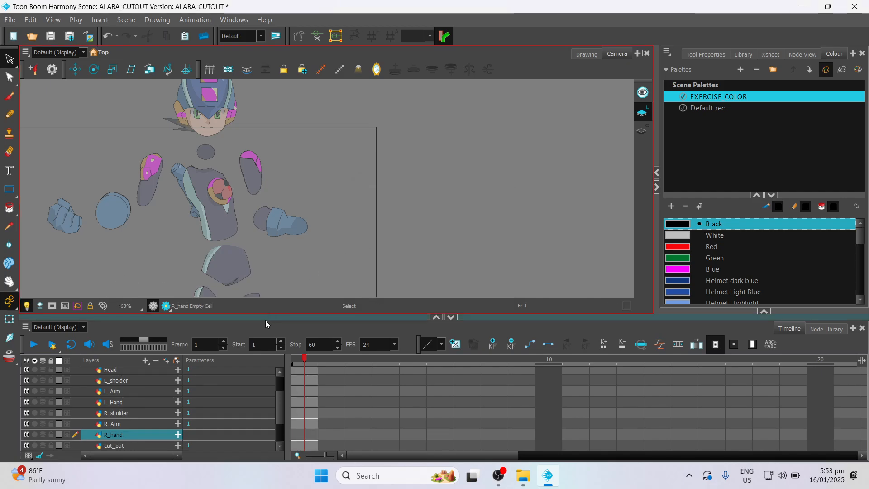
click(308, 436)
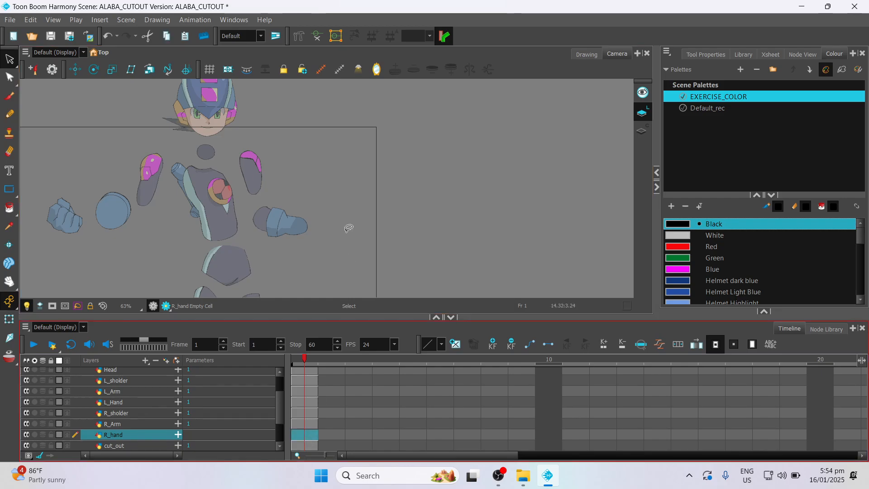
key(ctrl+v)
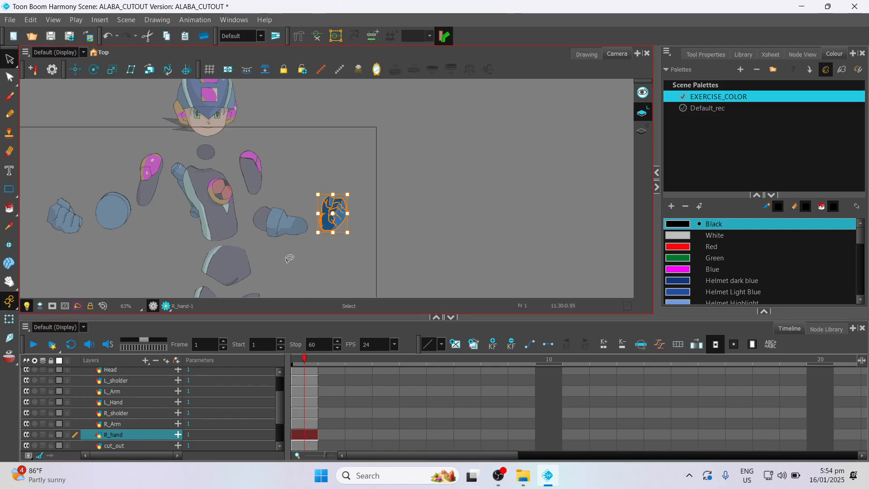
click(215, 271)
Step: Return to the cut_out layer, lasso-select the left thigh with the light edge stripe, and cut it from the drawing
scroll(238, 227, down, 1)
scroll(240, 224, down, 1)
key(space)
drag(224, 258, 225, 163)
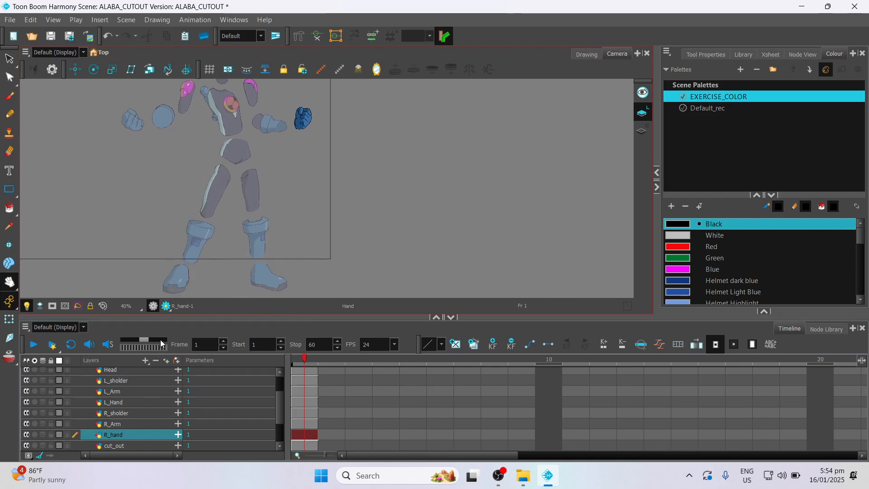
scroll(141, 389, down, 3)
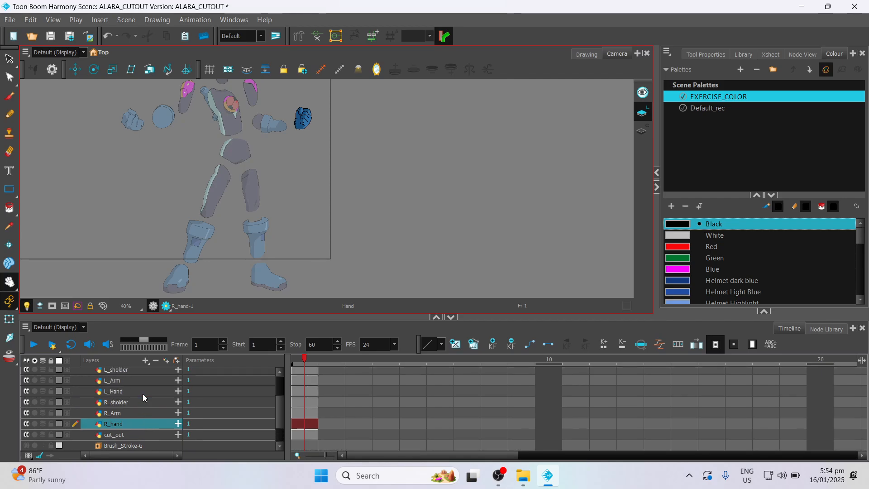
click(120, 413)
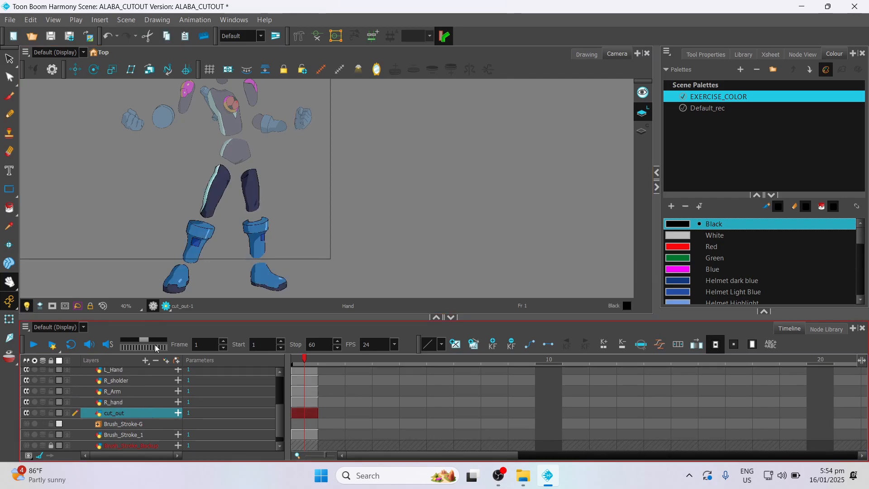
click(9, 58)
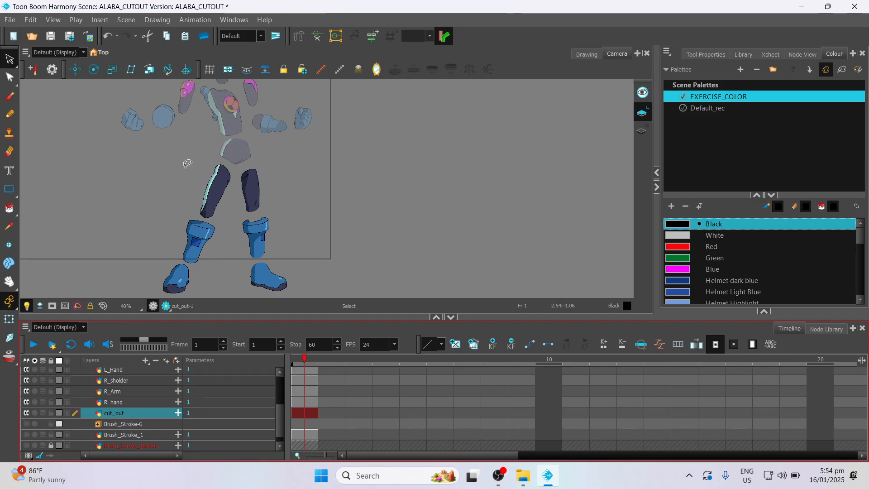
click(212, 206)
key(Delete)
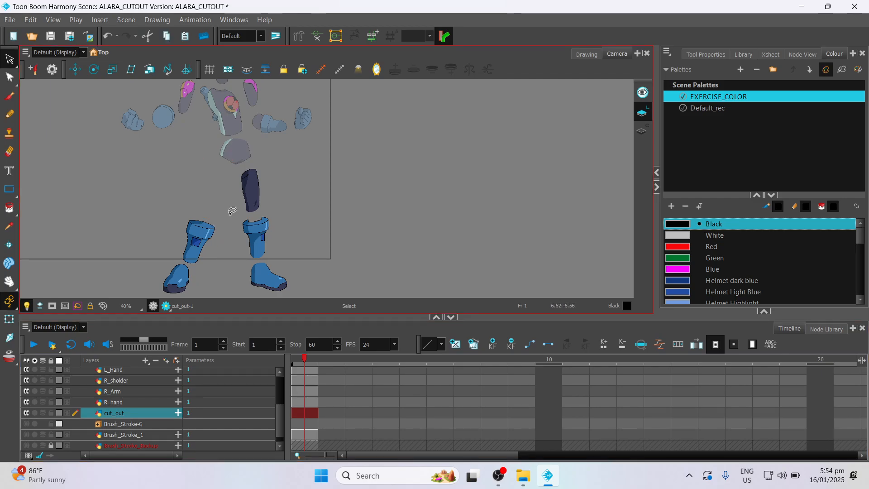
Step: Add a vector drawing layer named L_Leg directly above cut_out and paste the left thigh into frame 1
key(ctrl+r)
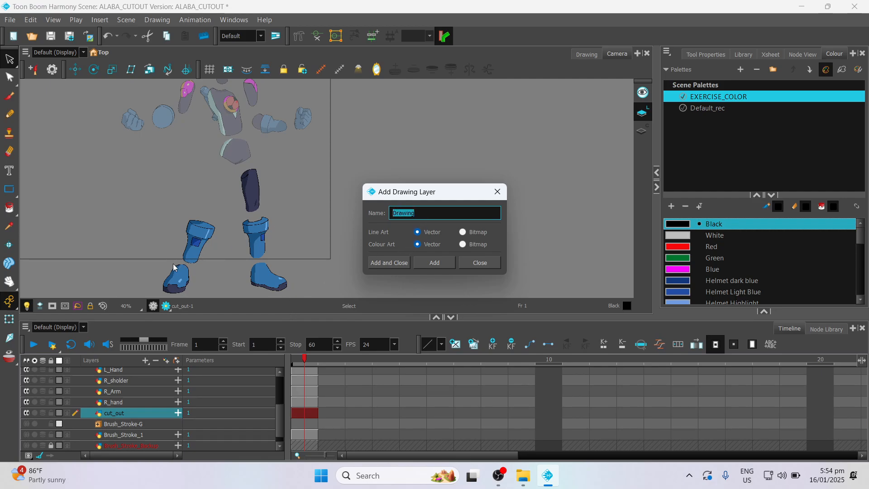
text(L_Leg)
click(379, 266)
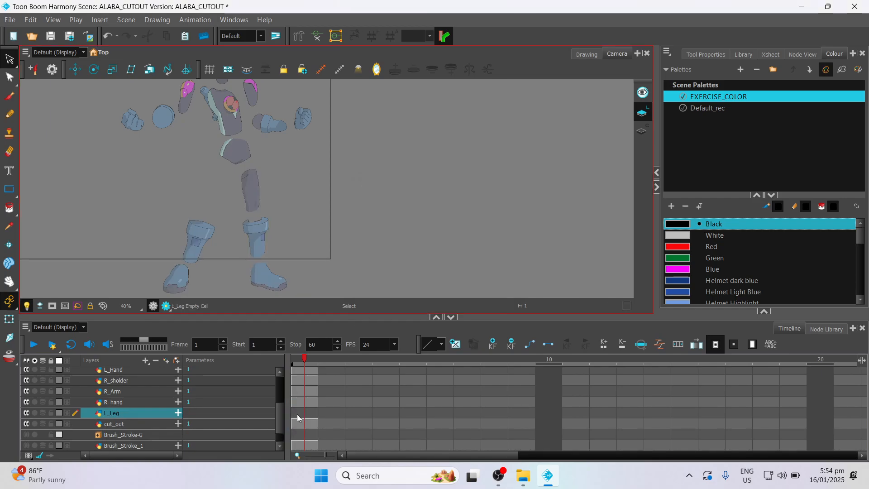
click(297, 414)
click(311, 404)
click(311, 414)
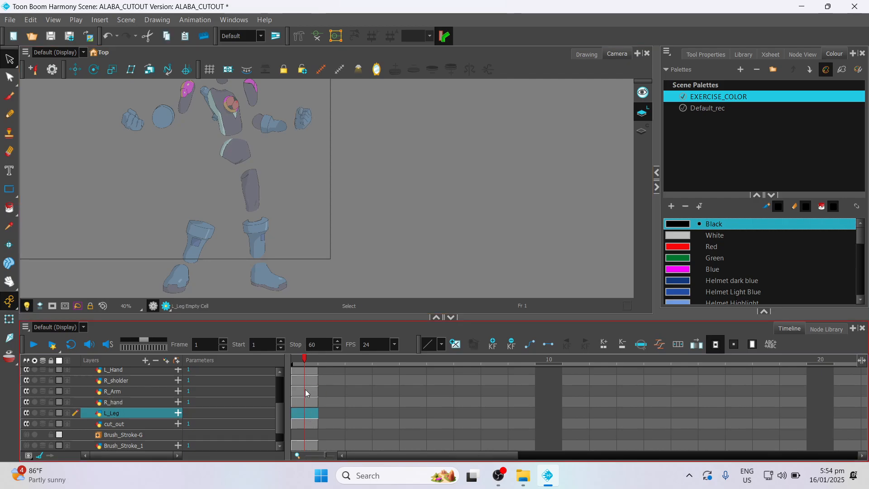
click(384, 177)
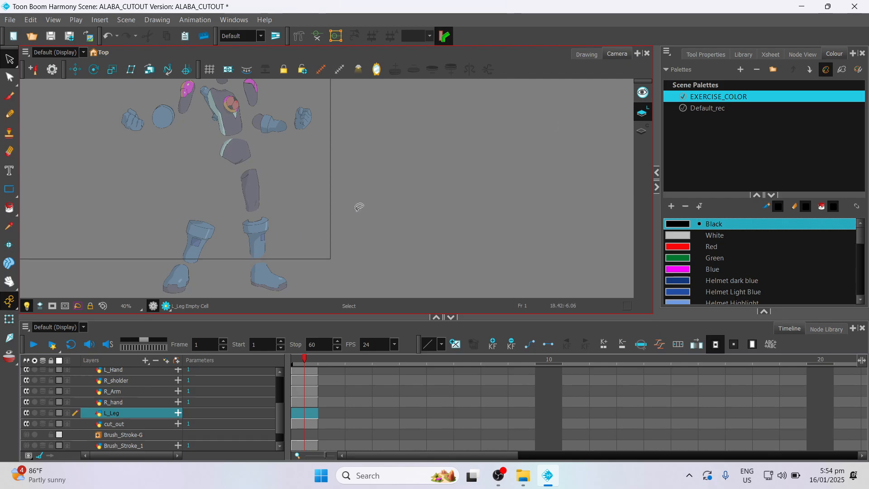
key(ctrl+v)
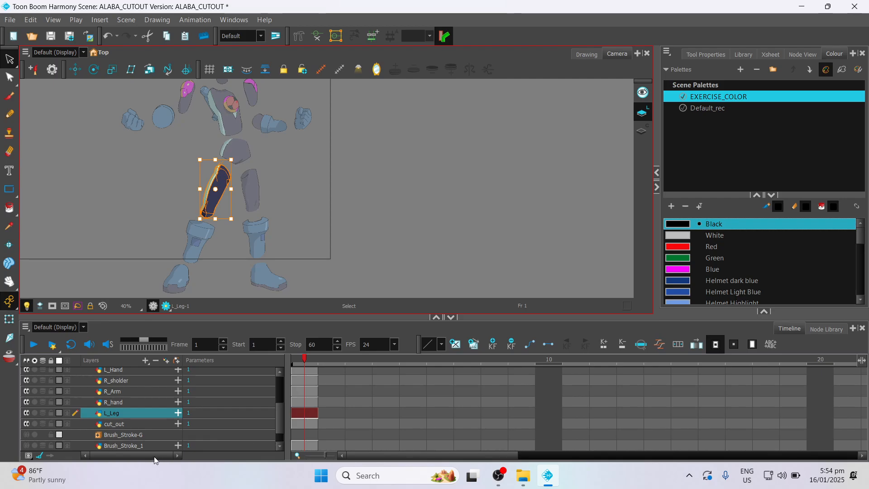
Step: Cut the left lower leg from the cut_out layer and add a vector drawing layer named L_Legs_02 directly above it
click(126, 424)
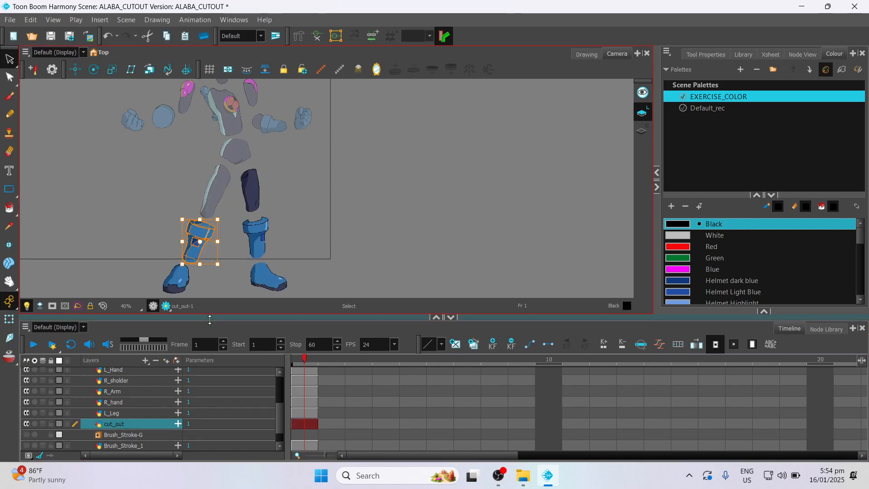
key(ctrl+x)
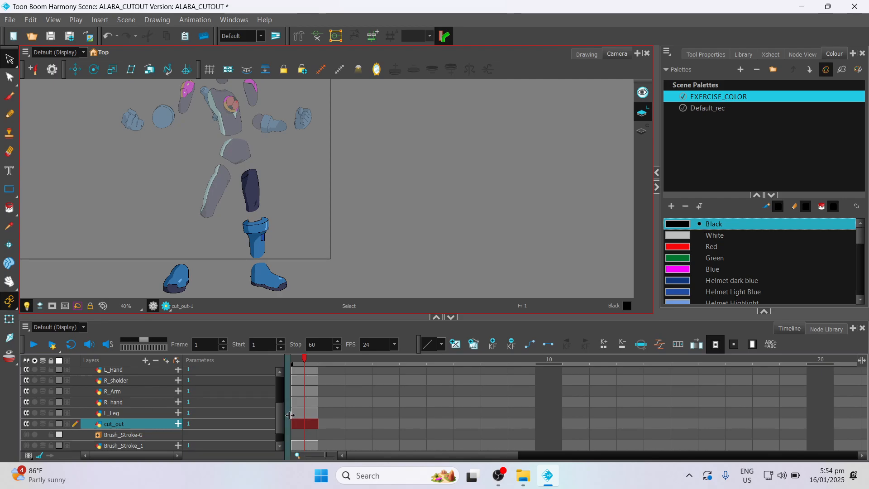
key(ctrl+r)
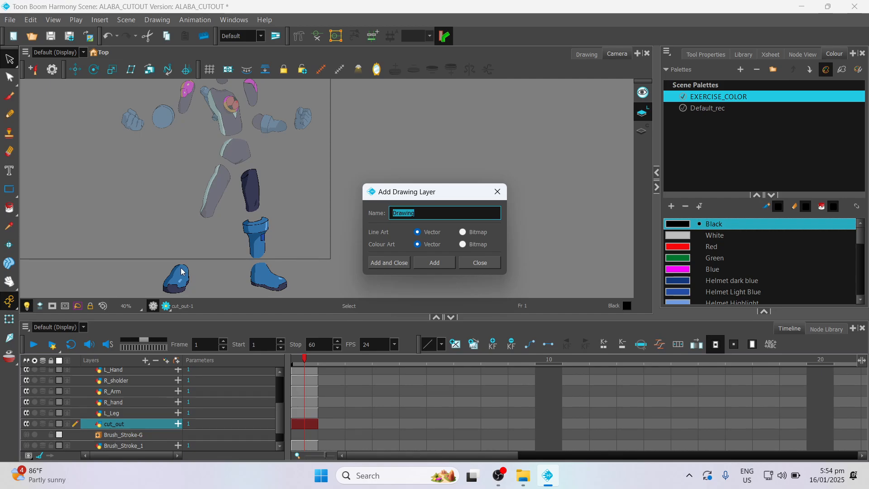
text(L_)
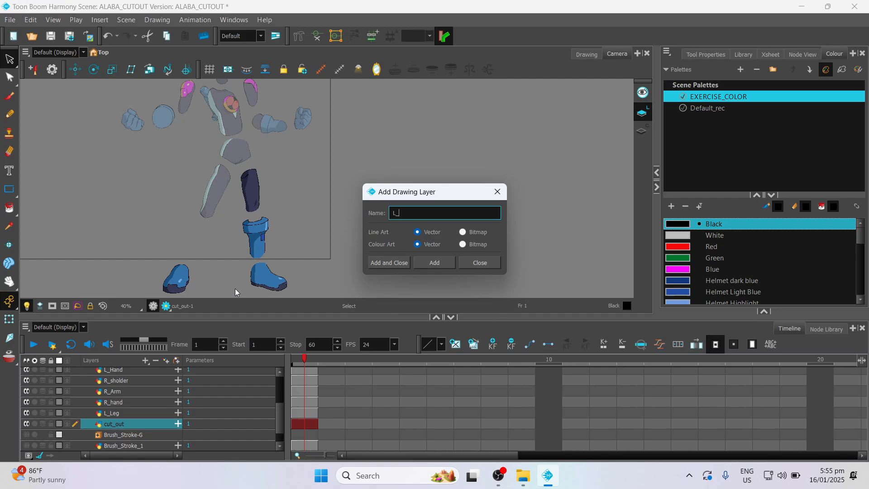
text(egs_02)
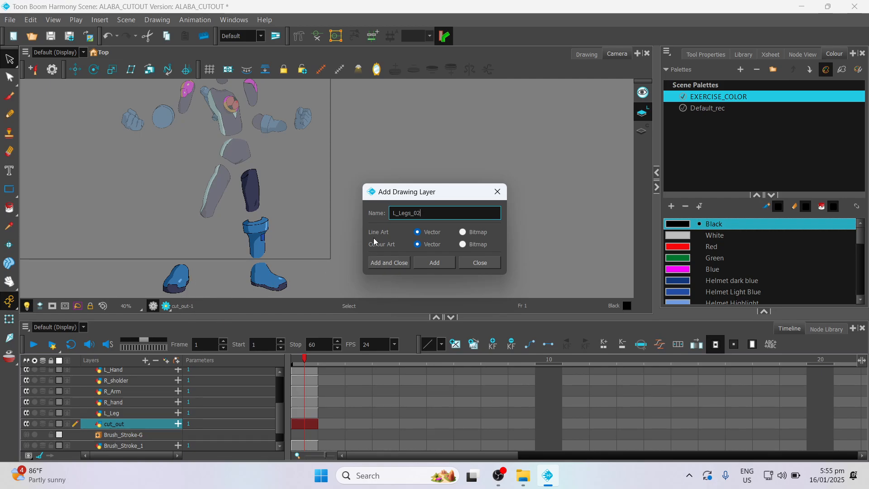
click(390, 264)
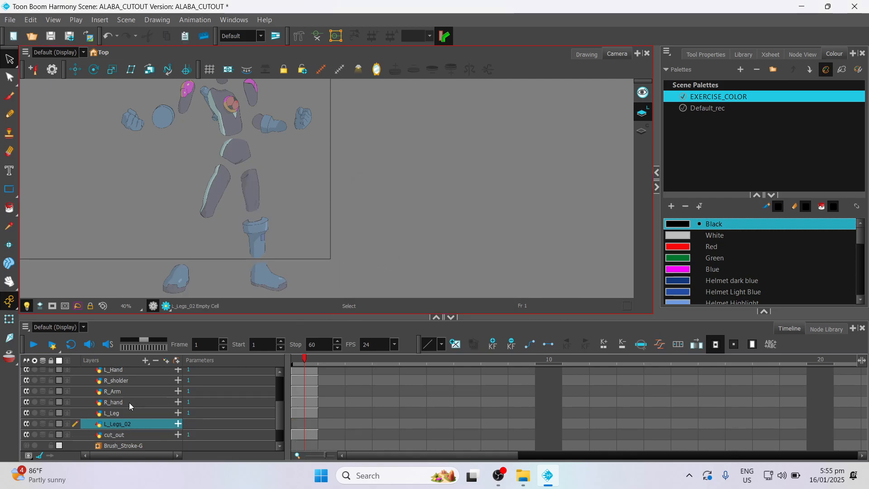
Step: Rename the L_Leg layer to L_Leg_01
click(118, 414)
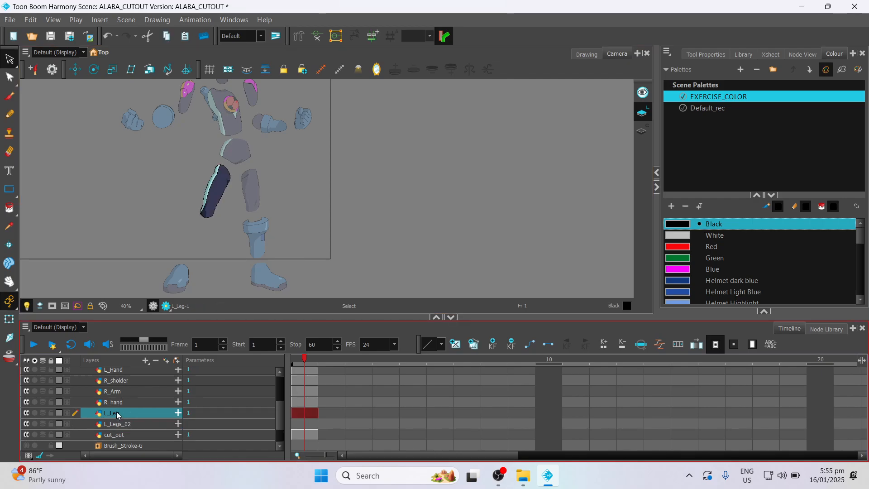
right_click(116, 412)
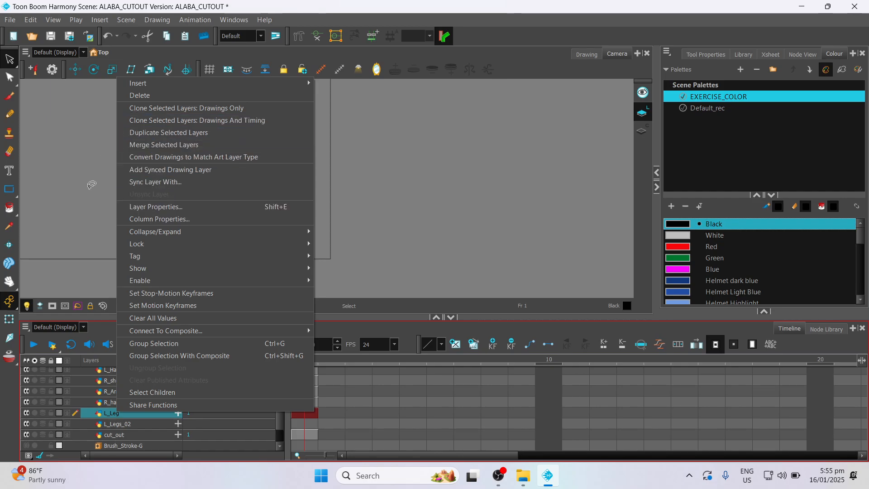
click(110, 414)
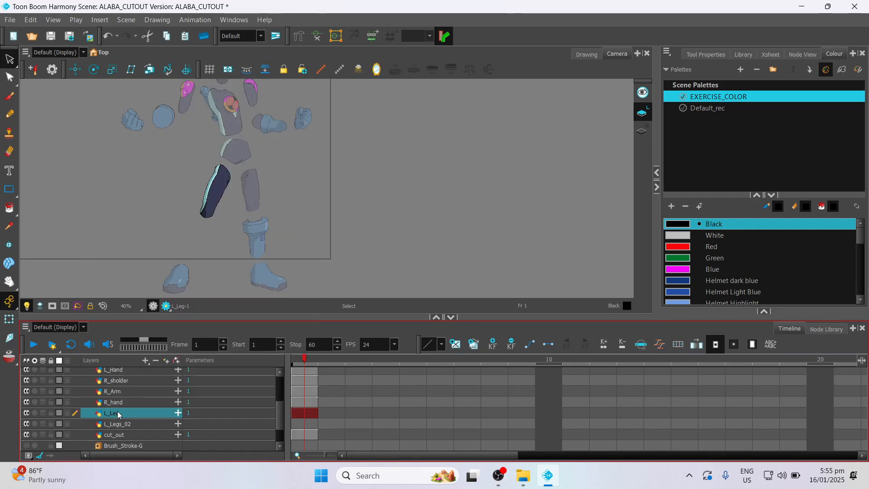
double_click(118, 412)
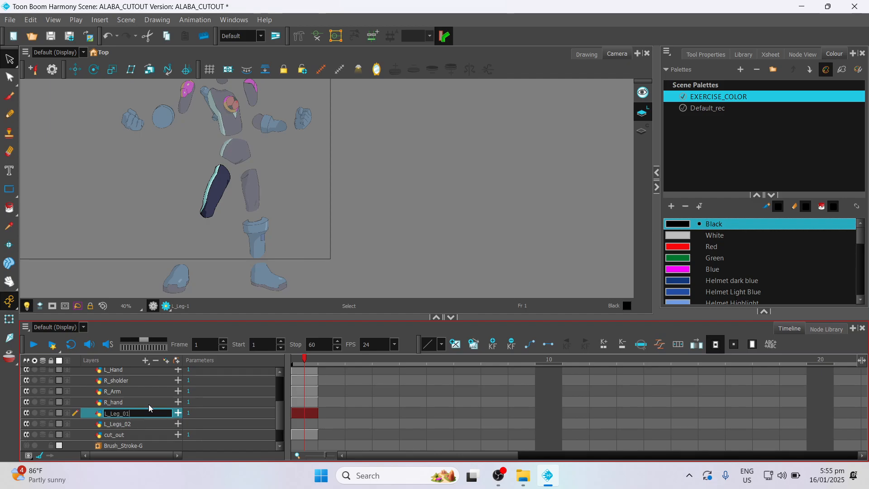
key(Return)
click(138, 404)
click(137, 414)
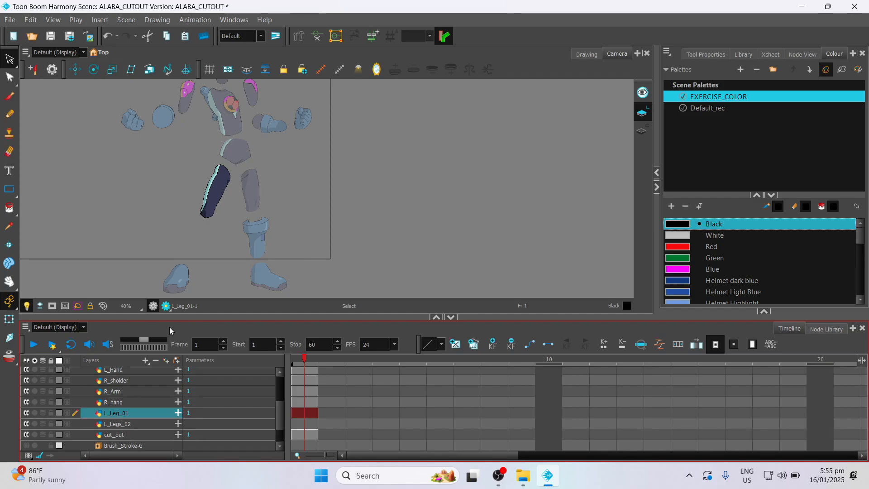
Step: Return to the cut_out layer, lasso-select the left foot, and remove it from the drawing
click(116, 436)
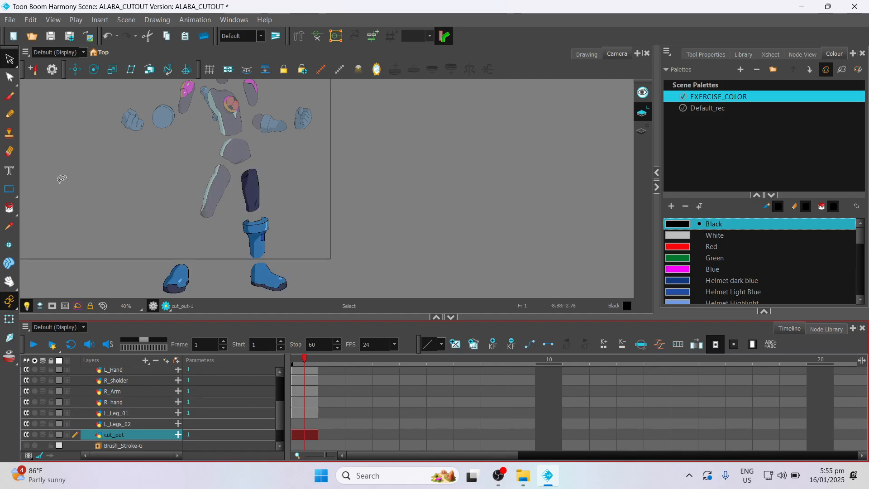
drag(137, 269, 202, 292)
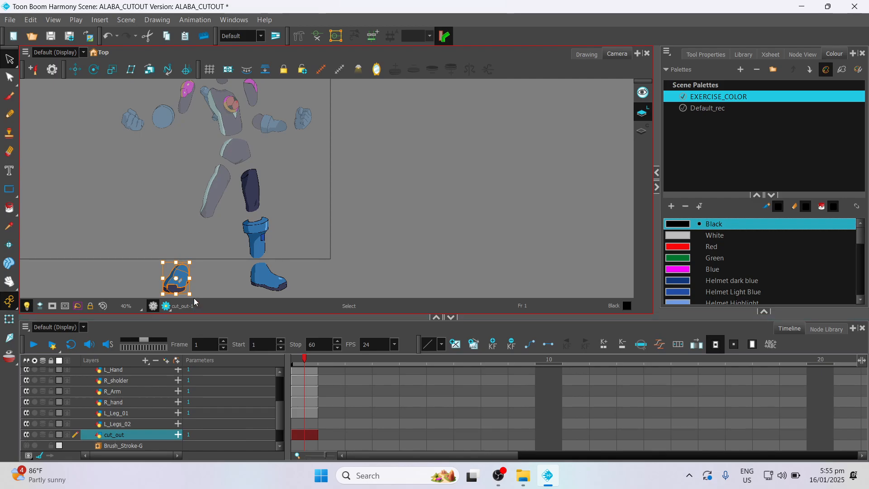
key(Delete)
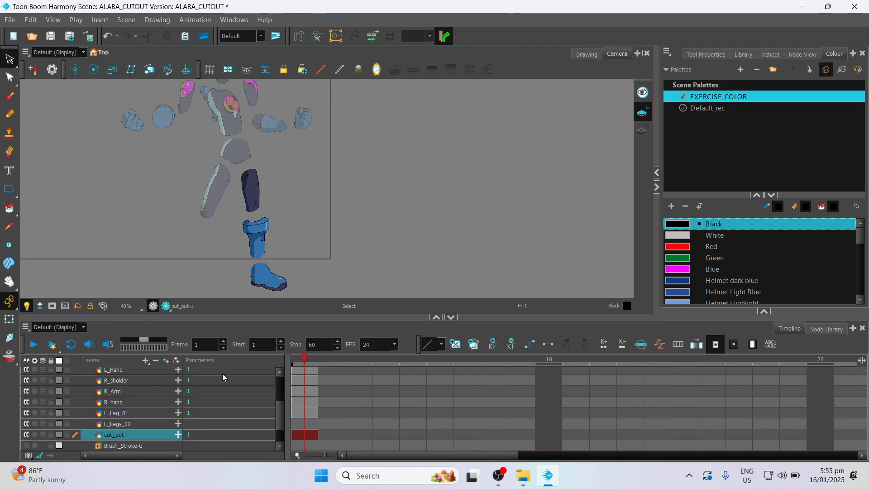
Step: Add a vector drawing layer named L_Feet directly above cut_out and select frame 1 of the L_Legs_02 layer
key(ctrl+r)
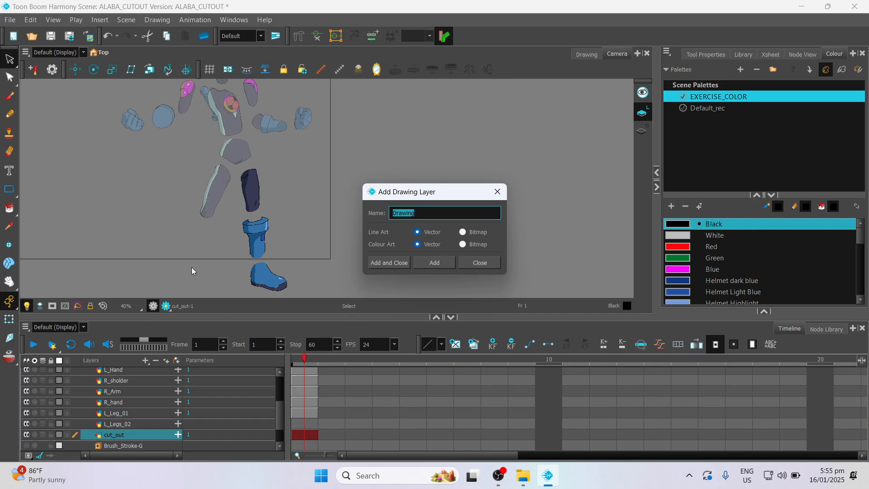
text(L_Feet)
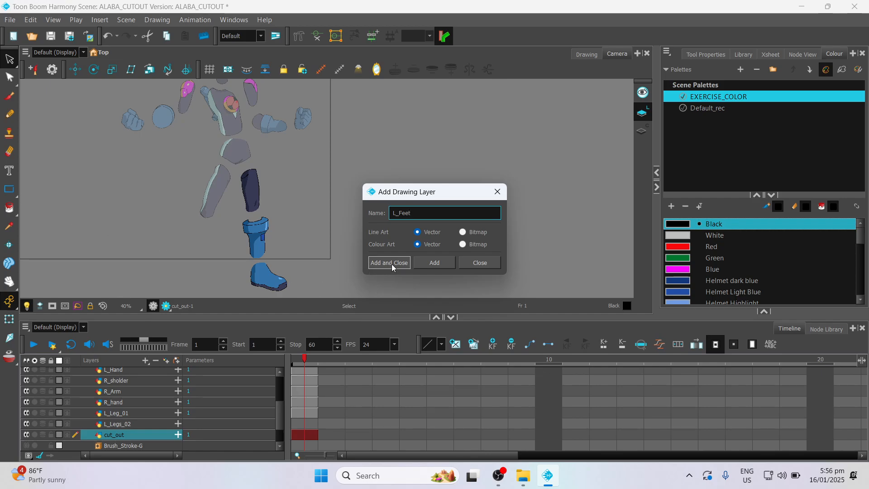
click(389, 263)
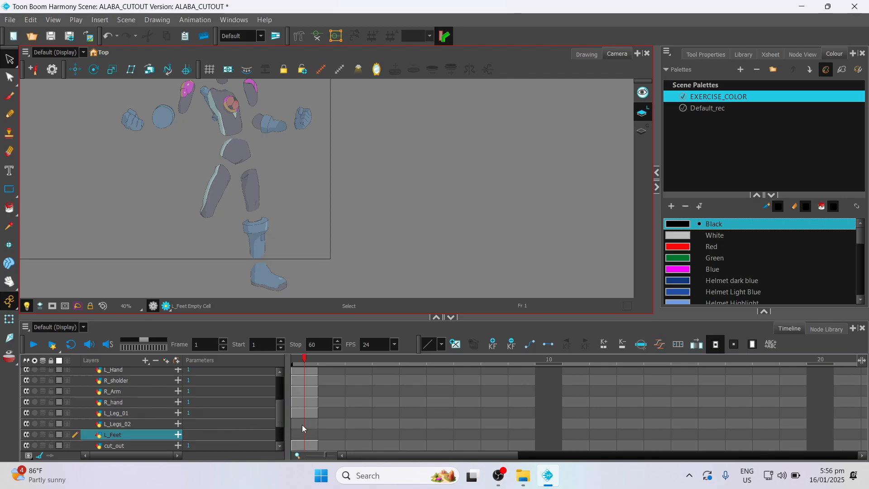
click(300, 436)
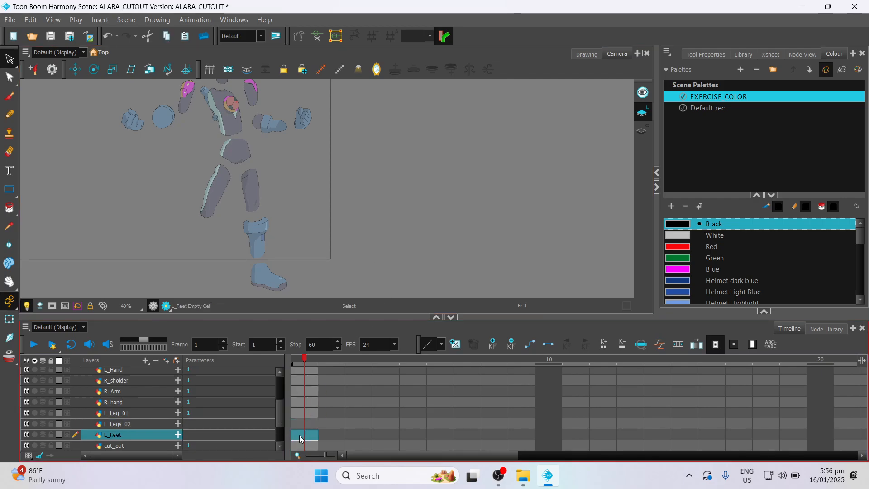
click(306, 425)
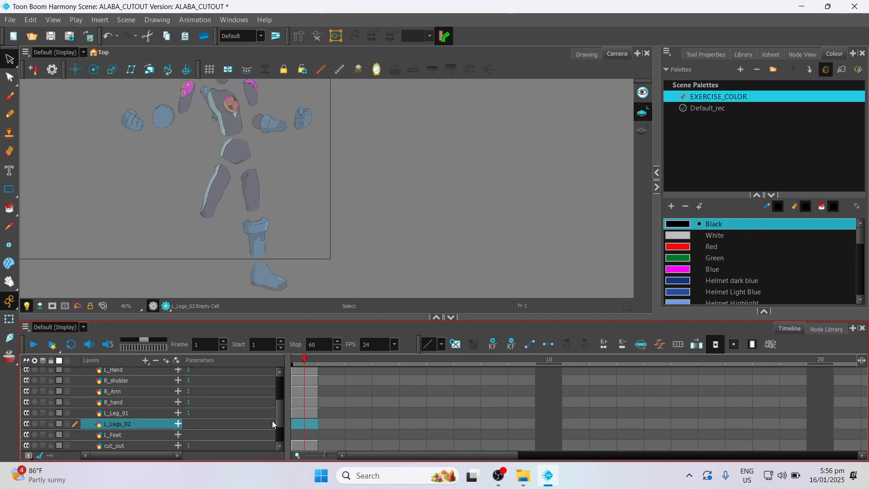
Step: Undo the added foot and lower-leg layers, the thigh layer's rename, and the cuts of the left foot and lower leg
key(ctrl+z)
key(ctrl+z)
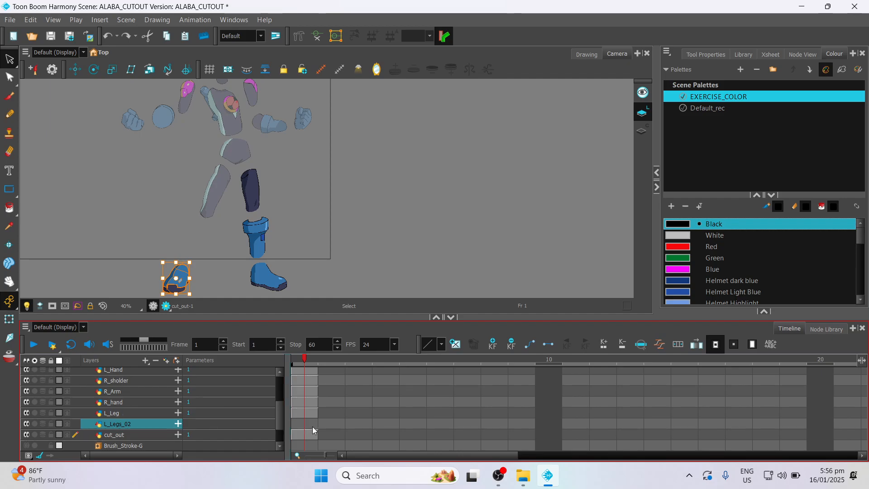
key(ctrl+z)
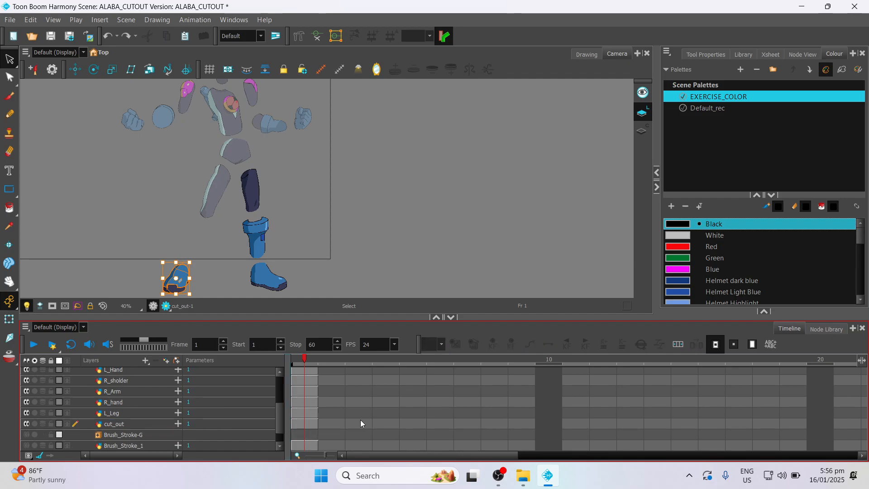
key(ctrl+z)
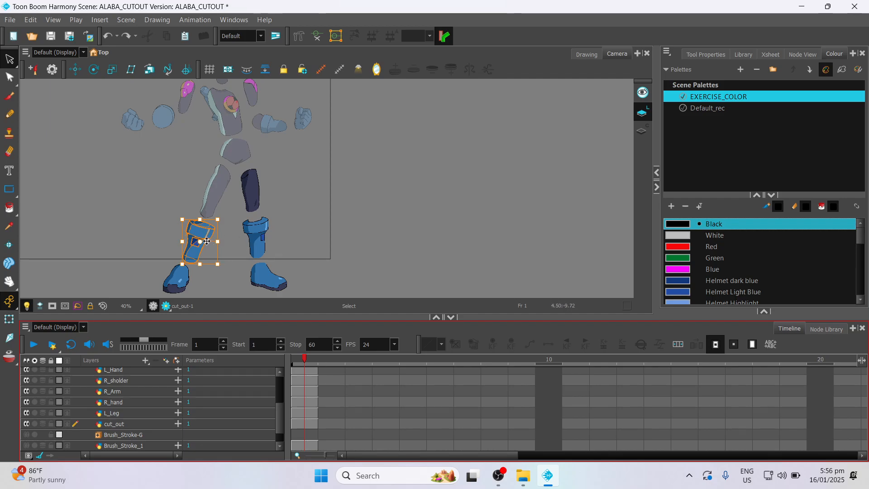
Step: Lasso-select the left lower leg again on the cut_out layer and cut it from the drawing
click(235, 235)
drag(178, 210, 221, 267)
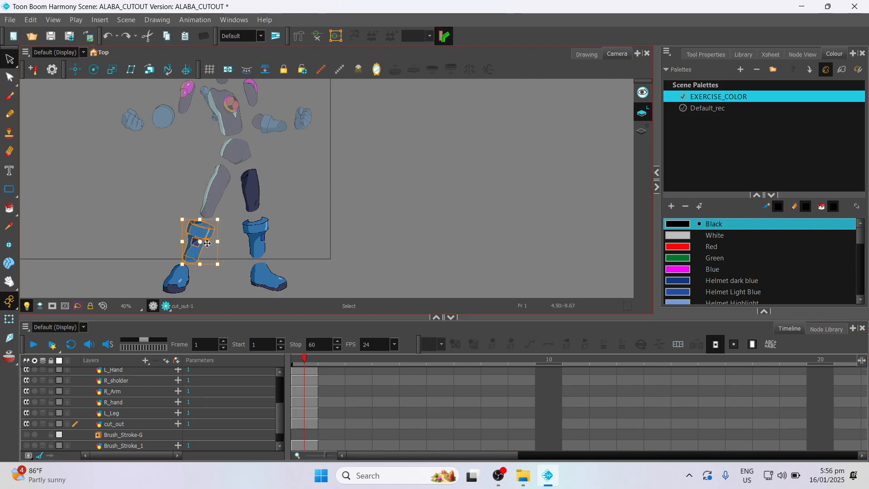
key(ctrl+x)
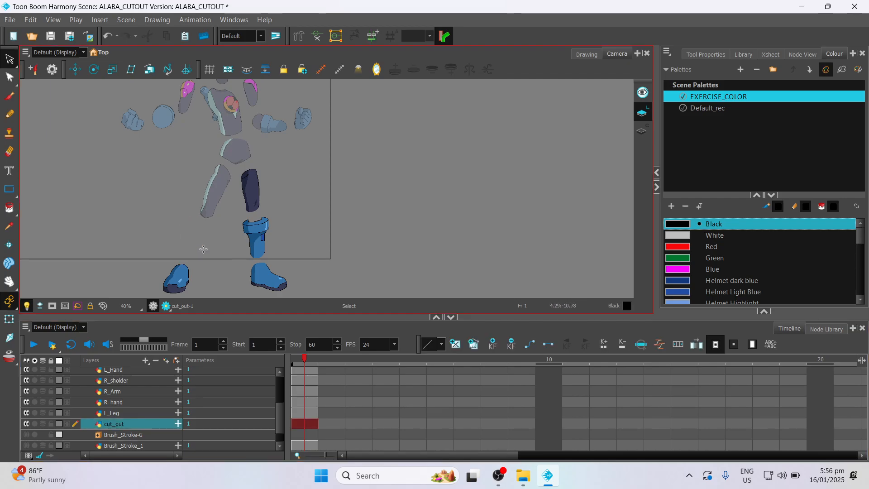
Step: Select frame 1 of the cut_out layer and add a vector drawing layer named L directly above it
click(302, 436)
click(295, 413)
click(296, 424)
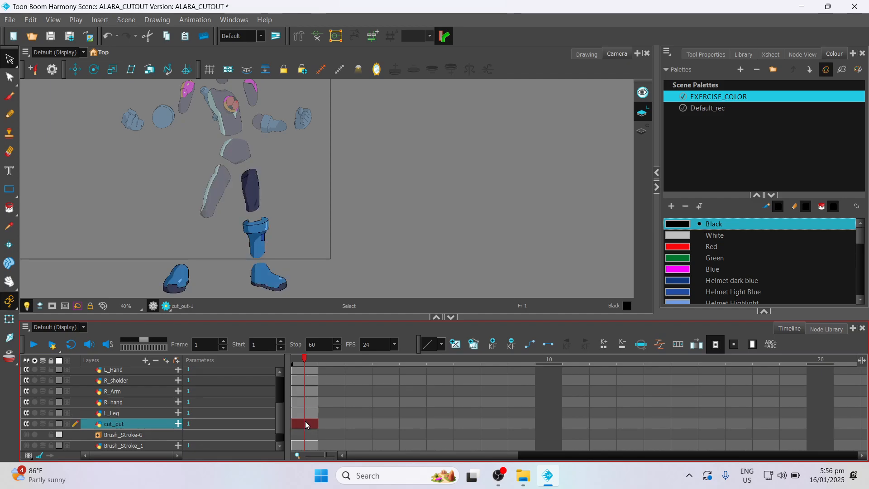
key(ctrl+r)
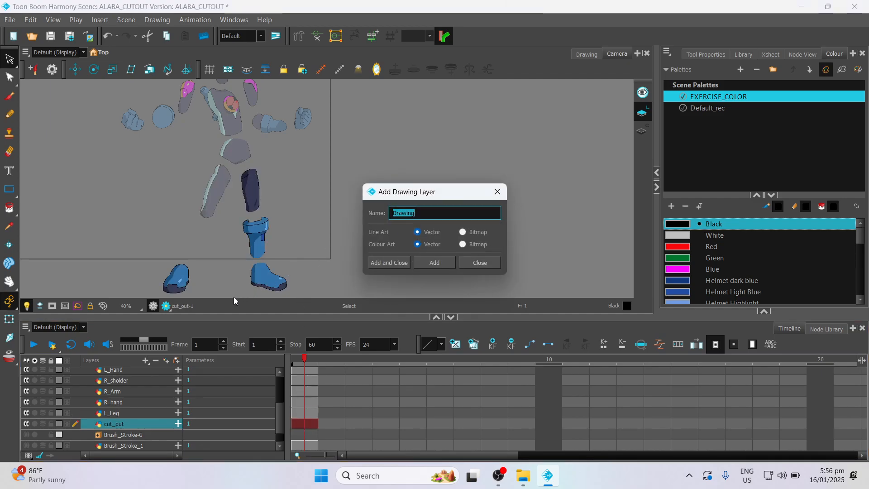
text(L)
key(Return)
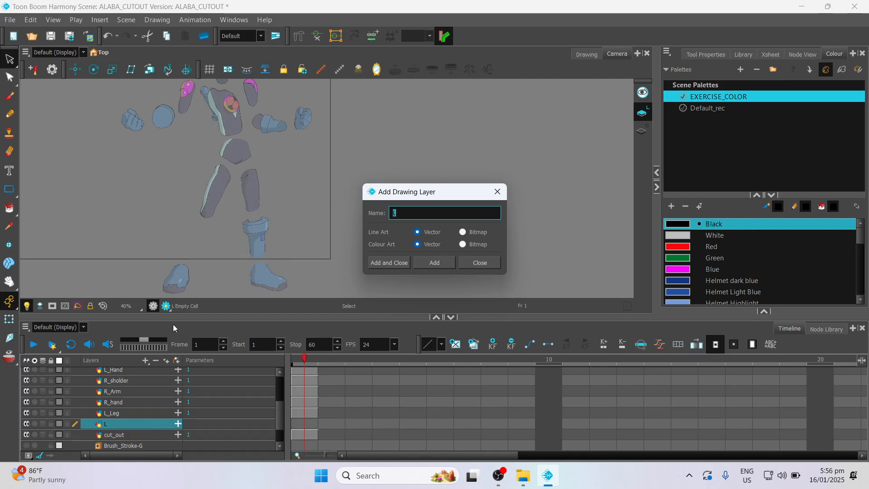
Step: Add another vector drawing layer named L_Leg_02 directly above the L layer and finish adding layers
key(BackSpace)
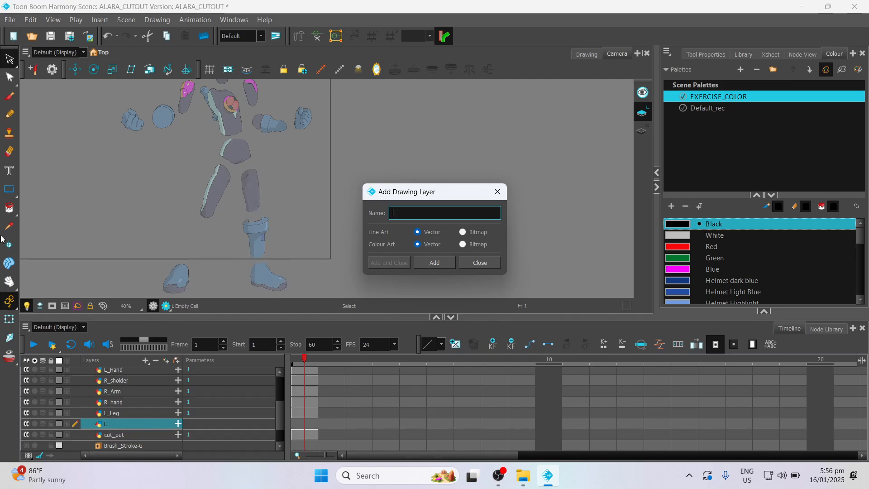
text(L)
text(_Leg_02)
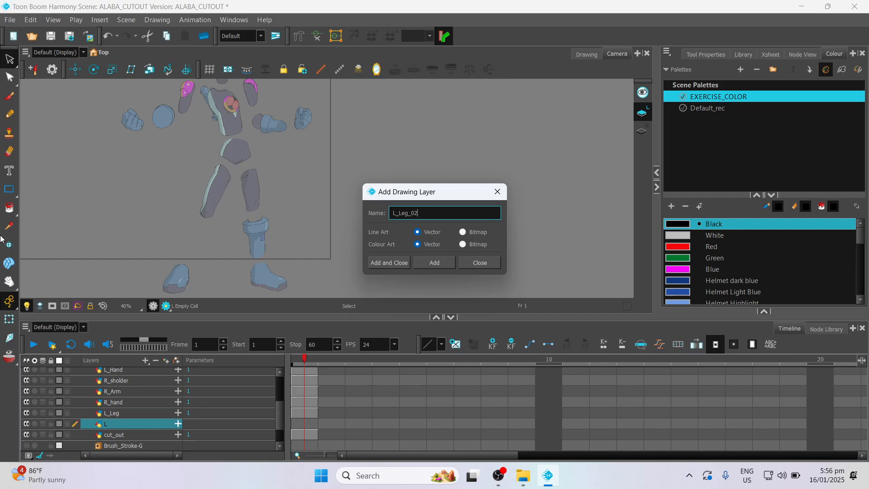
click(387, 262)
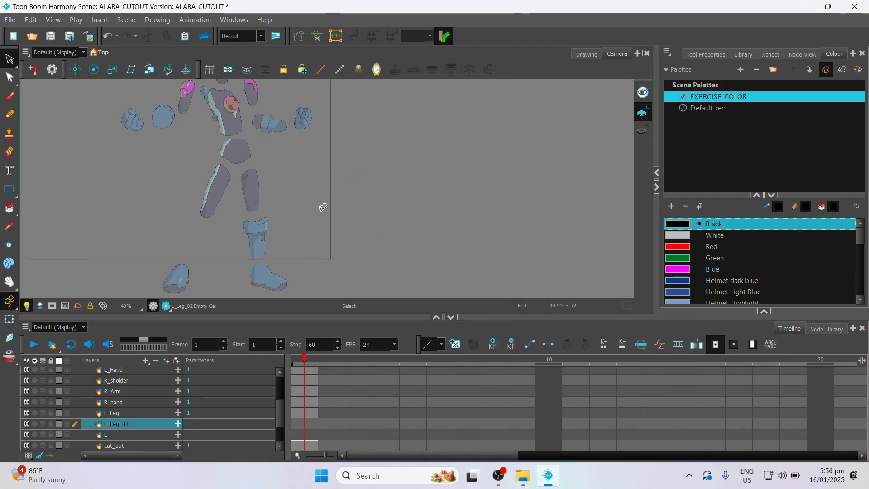
Step: Paste the cut left lower leg onto the L_Leg_02 layer and rename the L_Leg layer as L_Leg_01
key(ctrl+v)
click(292, 225)
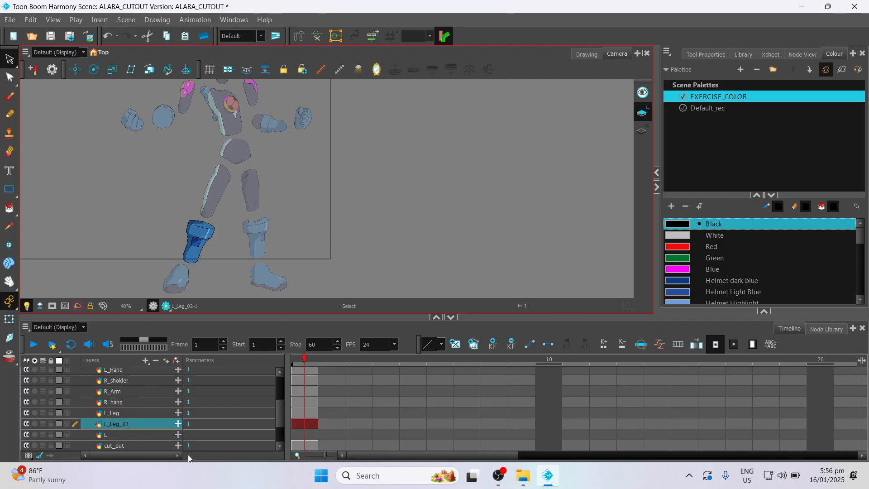
click(121, 415)
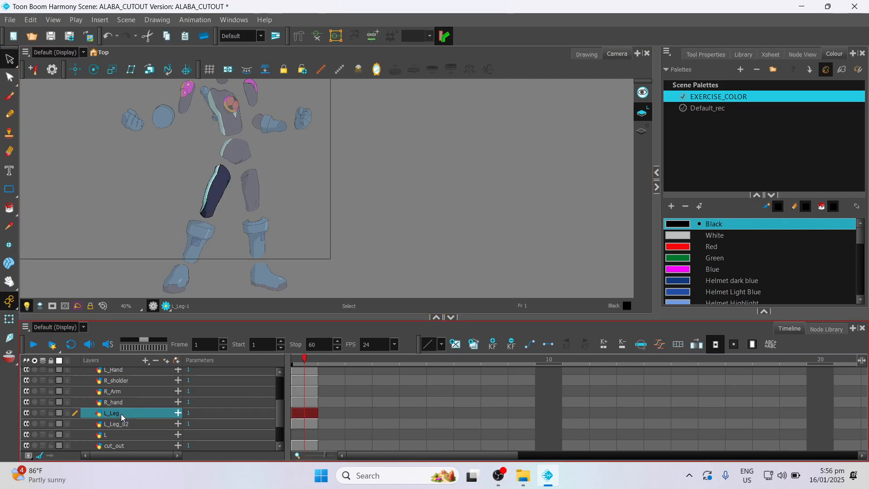
double_click(121, 414)
click(130, 413)
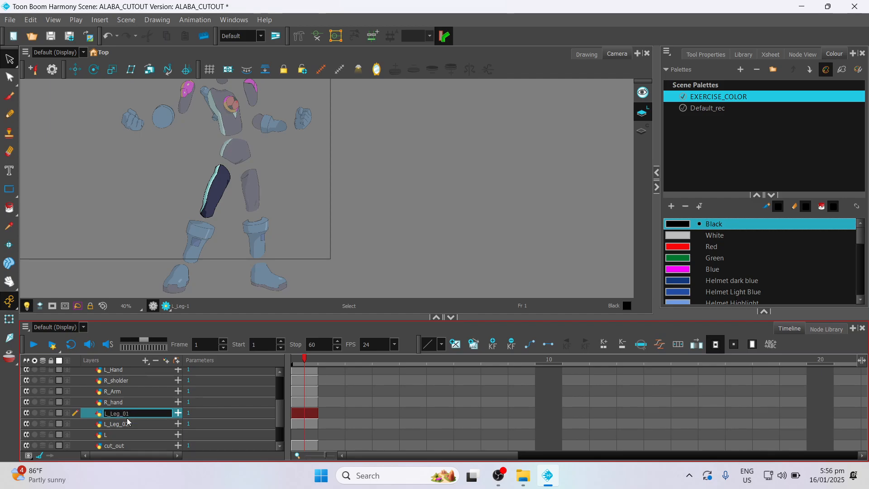
key(Return)
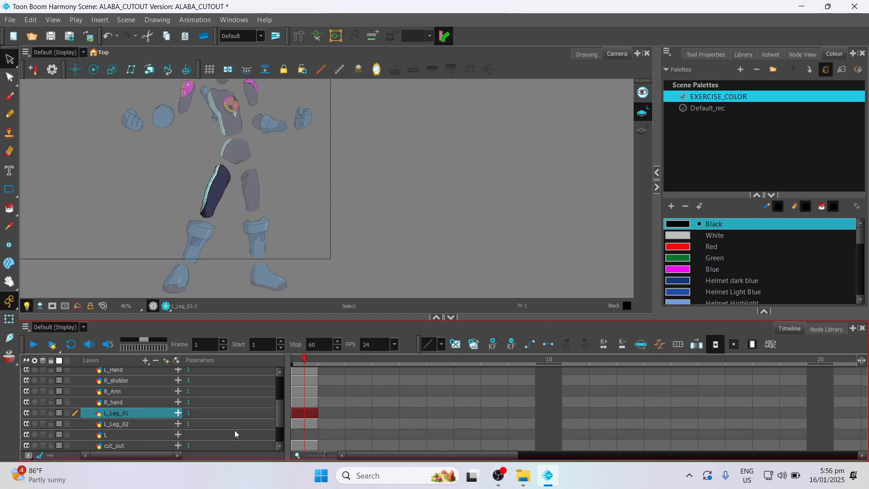
Step: Rename the empty L layer above cut_out as L_Feet
click(132, 438)
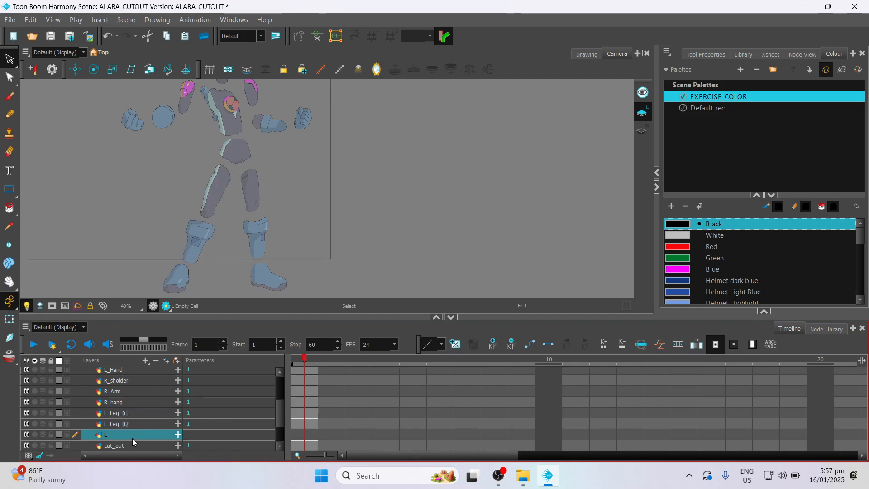
double_click(110, 436)
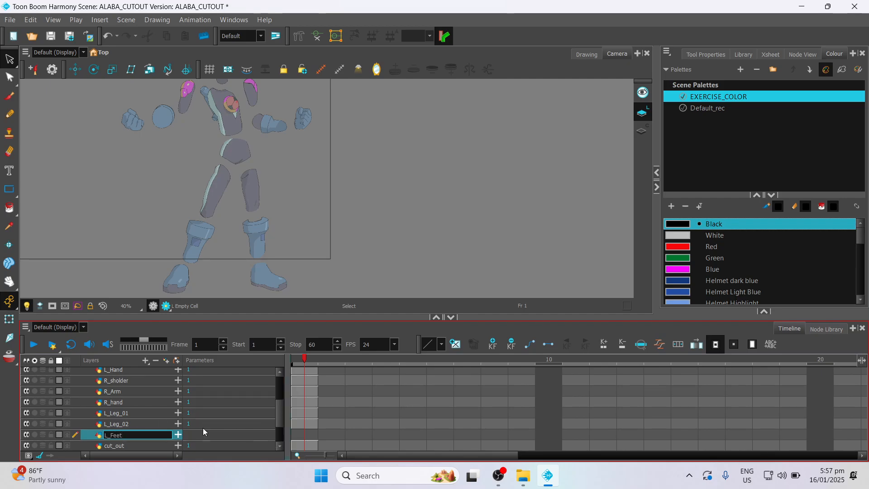
click(132, 446)
click(128, 432)
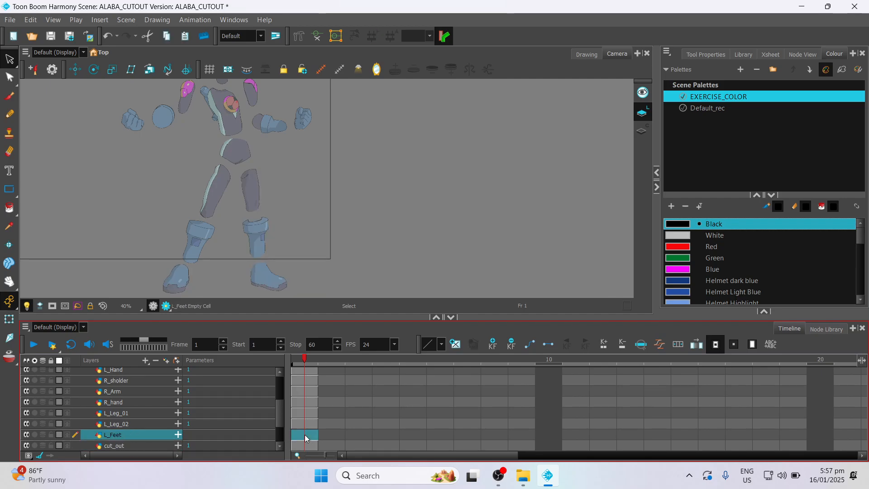
Step: Lasso-select the left foot on the cut_out layer, cut it and paste it into frame 1 of the L_Feet layer
click(112, 446)
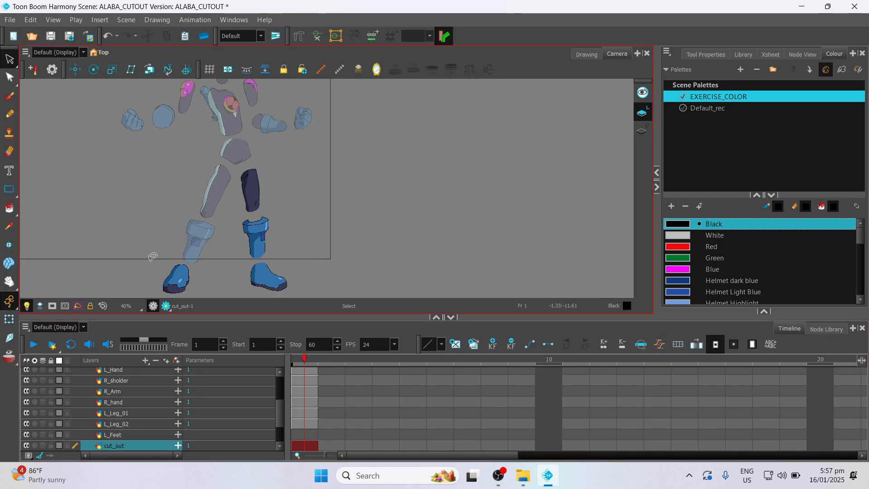
drag(156, 247, 193, 288)
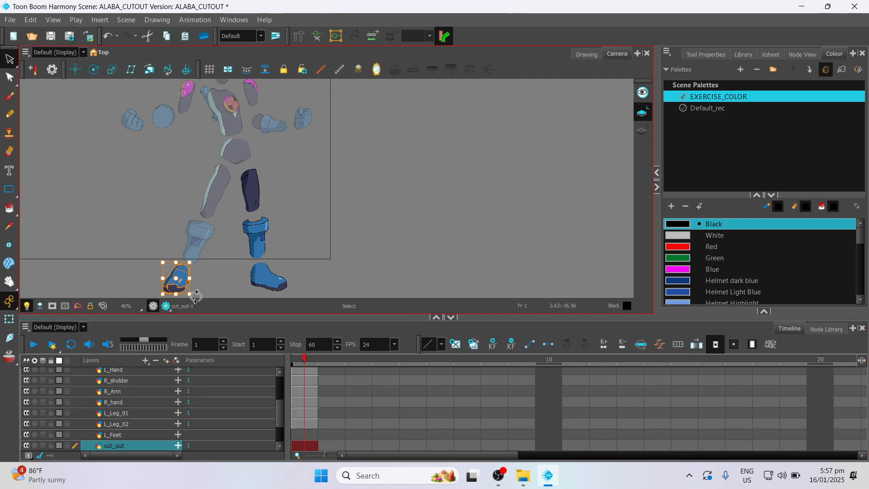
key(ctrl+x)
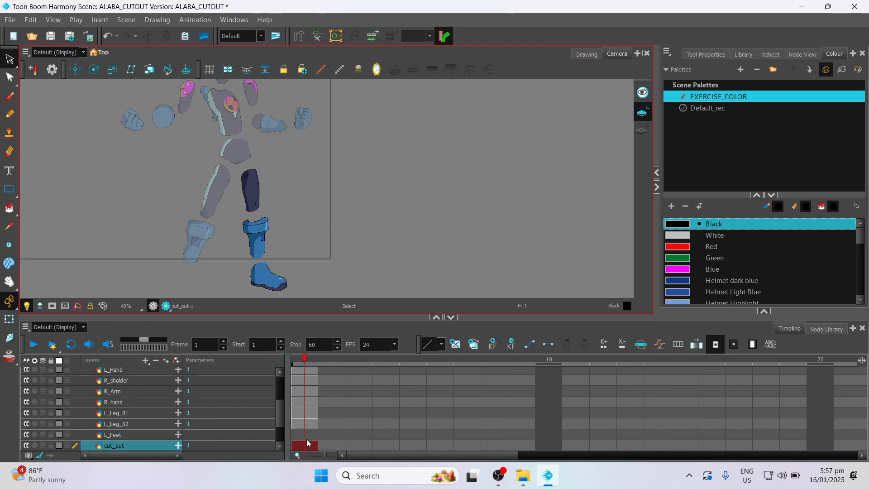
click(137, 434)
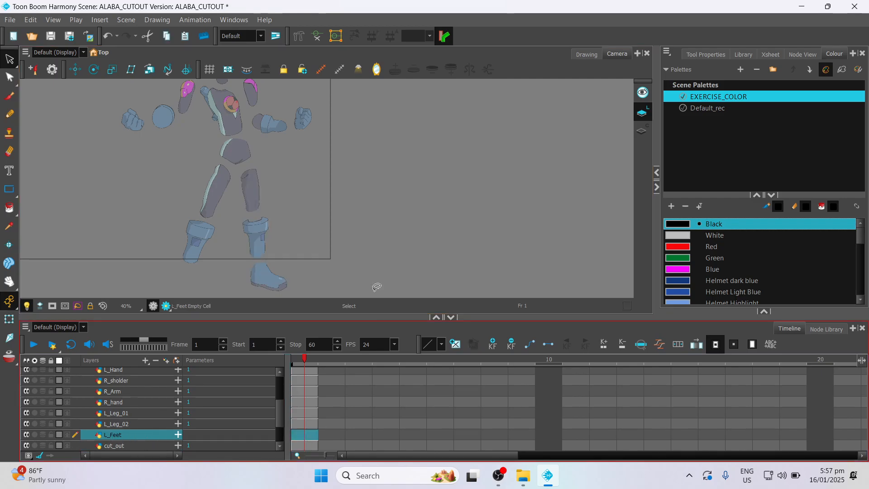
key(ctrl+v)
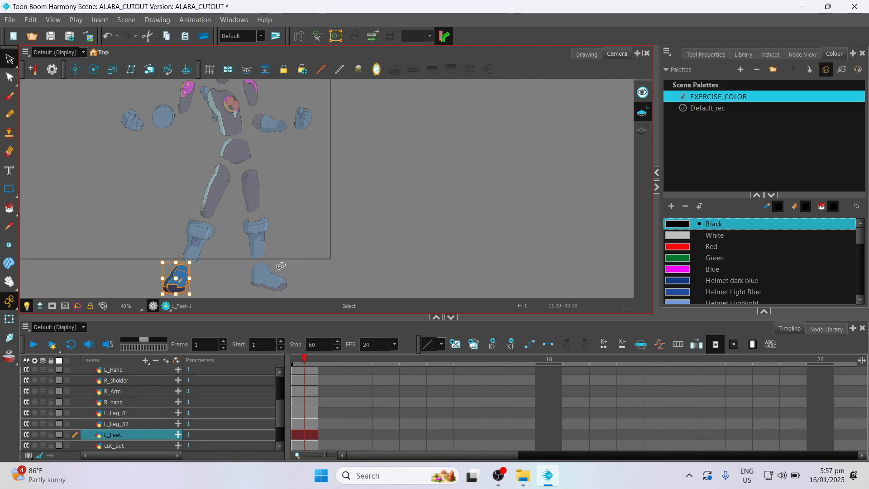
click(388, 228)
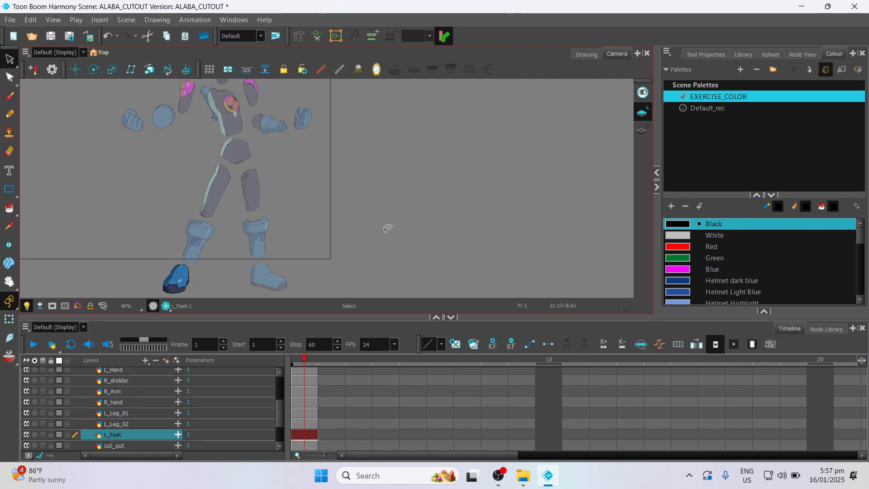
Step: Lasso-select the whole right thigh on the cut_out layer and cut it from the drawing
click(138, 447)
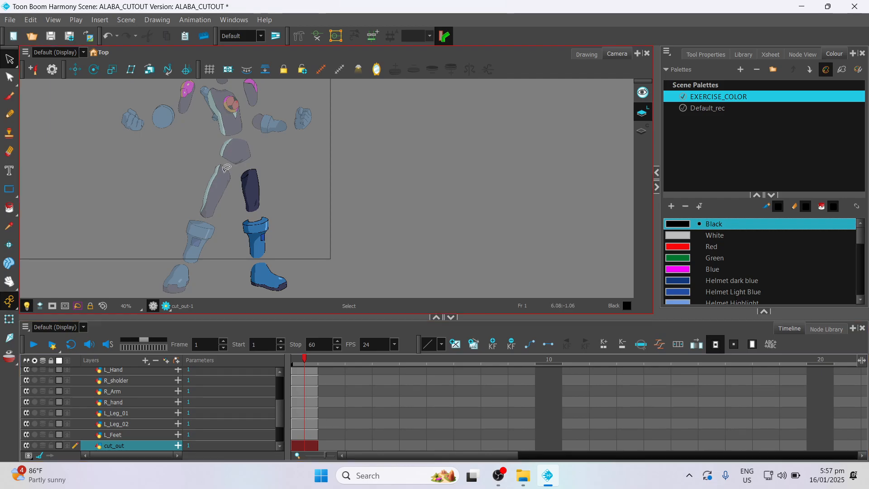
drag(225, 171, 288, 217)
click(294, 178)
click(251, 191)
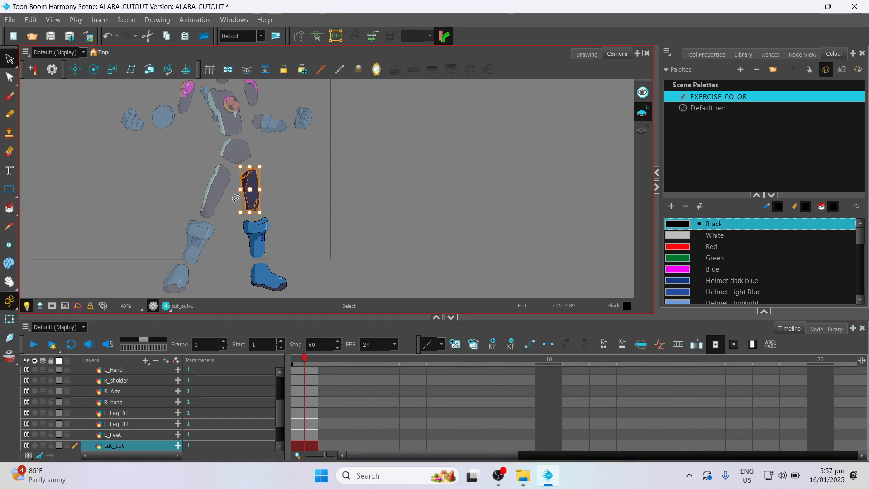
mouse_move(294, 165)
mouse_down()
mouse_move(268, 154)
mouse_move(235, 168)
mouse_move(231, 207)
mouse_move(254, 213)
mouse_move(292, 174)
mouse_move(244, 210)
mouse_move(277, 169)
mouse_up()
click(294, 178)
click(296, 178)
click(251, 196)
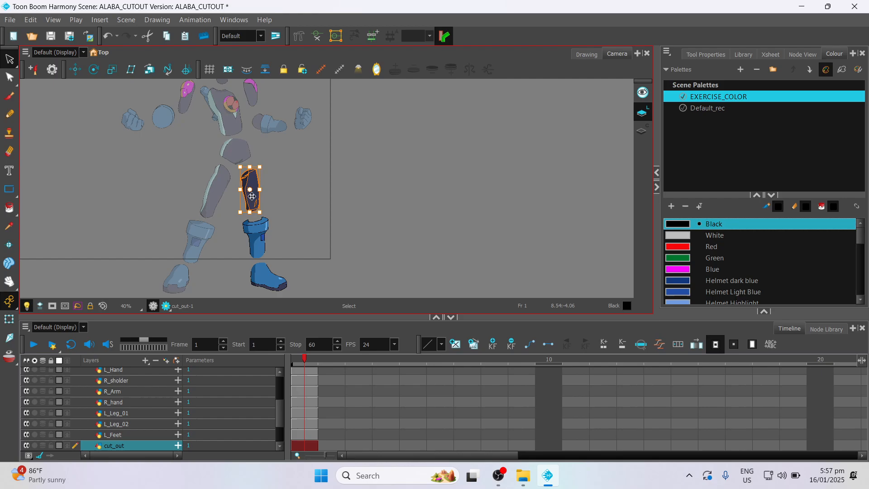
scroll(285, 195, up, 1)
scroll(284, 200, up, 1)
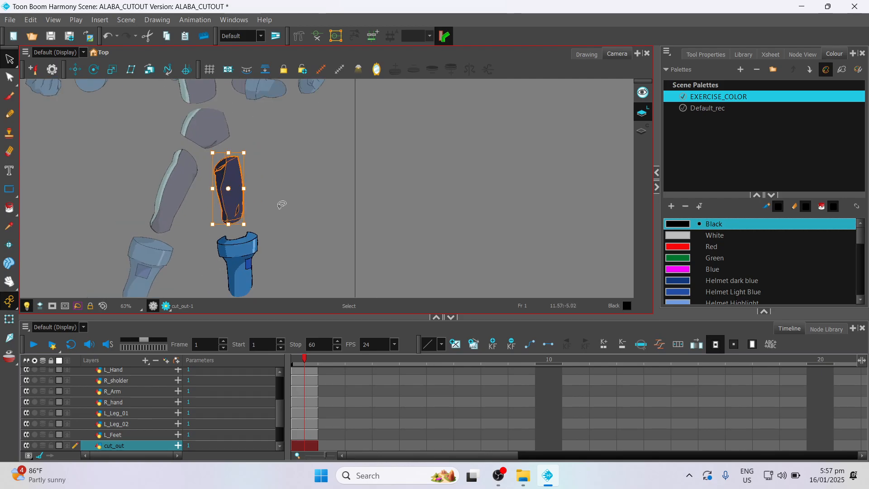
key(Delete)
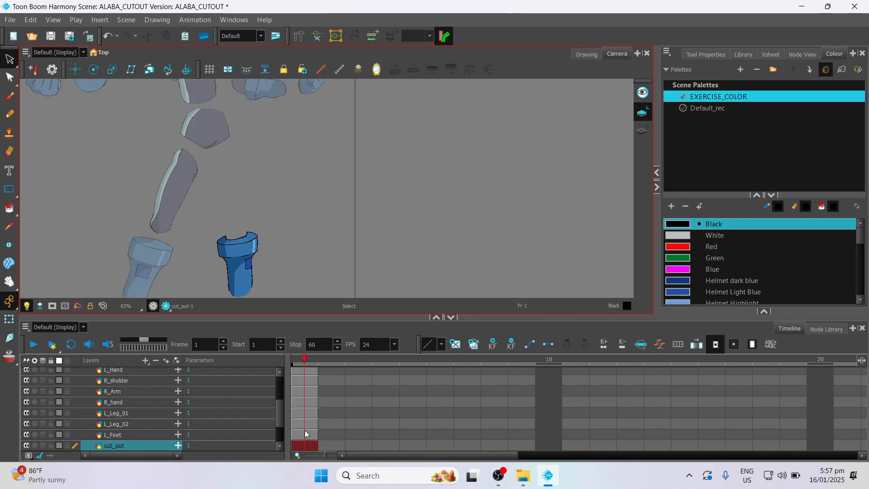
Step: Add a vector drawing layer named R_Leg_01 above cut_out and paste the cut right thigh into its frame 1
key(ctrl+r)
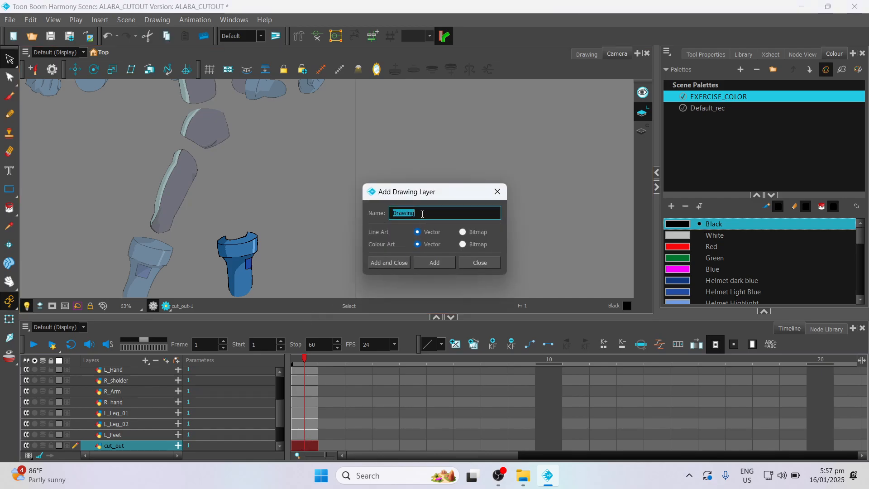
text(R_Leg_01)
click(382, 262)
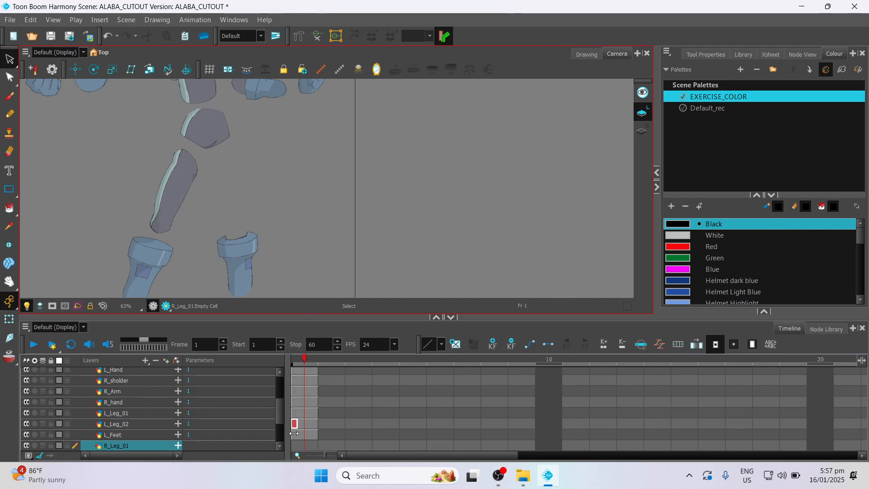
click(307, 446)
click(336, 188)
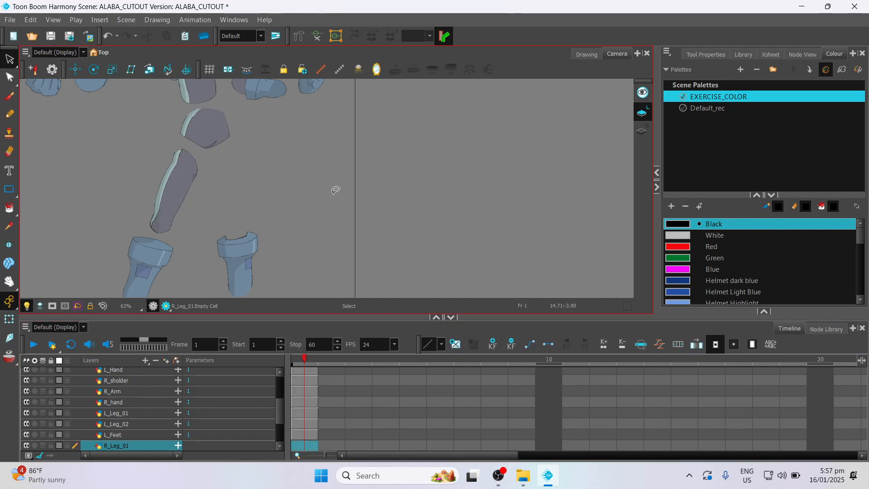
key(ctrl+v)
scroll(241, 297, down, 1)
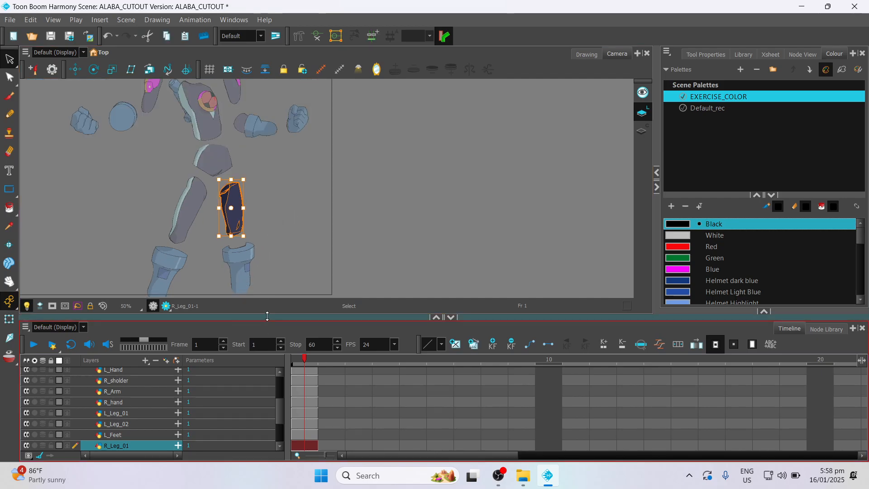
Step: Enlarge the timeline area vertically and look through the list of separated body-part layers
drag(267, 316, 268, 255)
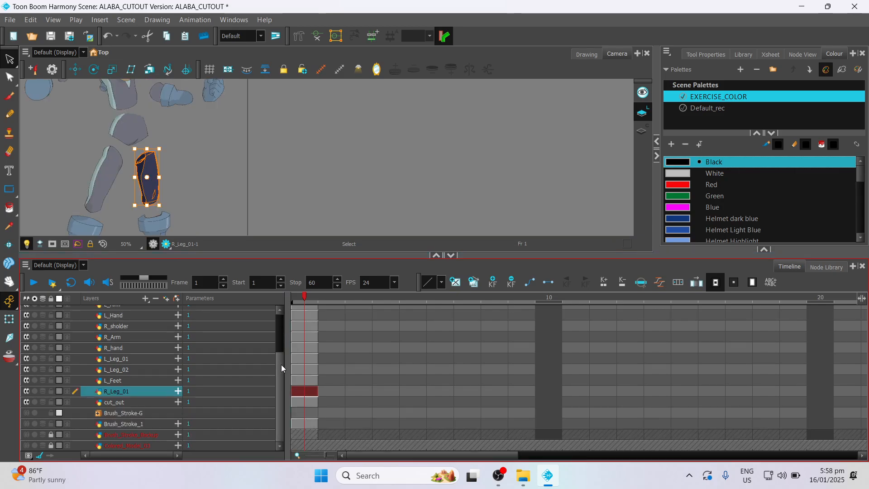
drag(281, 367, 276, 298)
scroll(240, 189, down, 1)
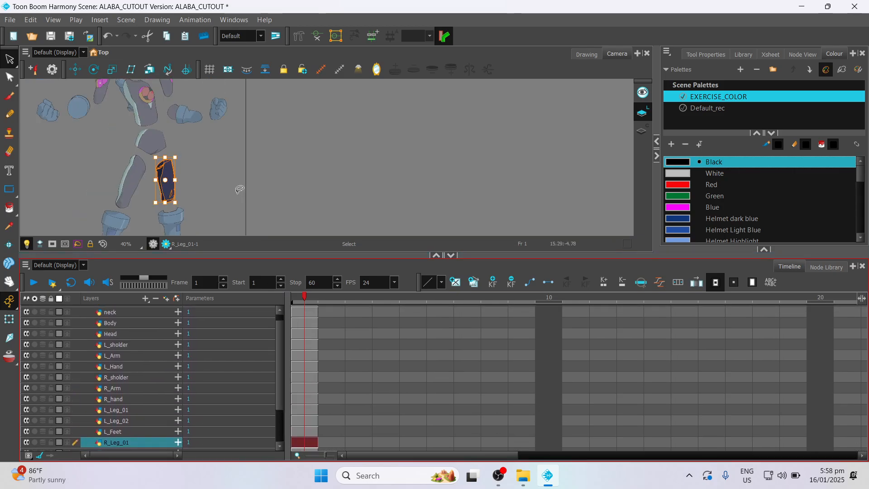
key(space)
drag(227, 192, 254, 122)
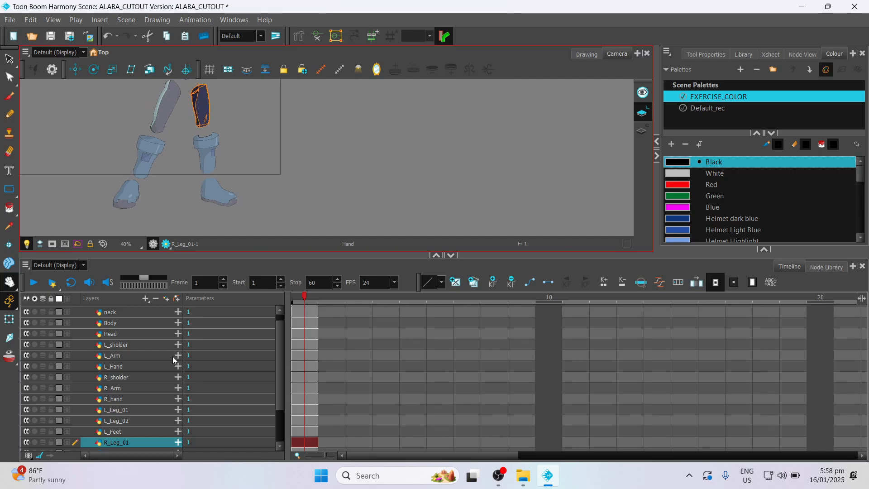
scroll(145, 403, down, 3)
scroll(151, 384, up, 3)
scroll(164, 376, down, 4)
scroll(166, 348, up, 3)
scroll(158, 380, down, 3)
scroll(161, 364, up, 3)
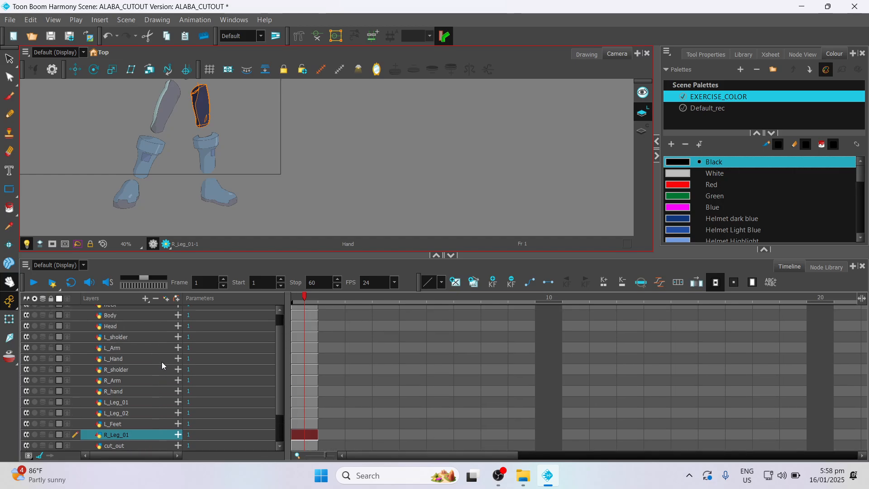
scroll(161, 365, down, 2)
mouse_move(281, 377)
mouse_down()
mouse_move(279, 363)
mouse_move(273, 429)
mouse_move(279, 334)
mouse_move(277, 390)
mouse_up()
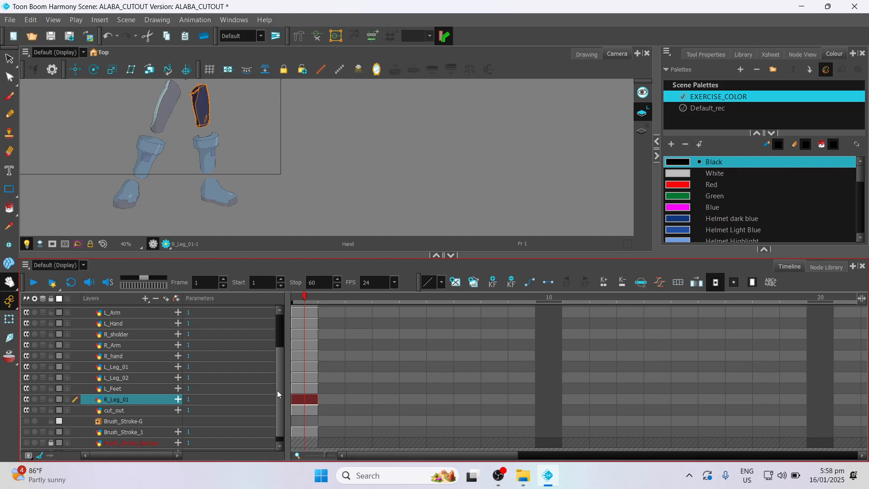
Step: Select the right lower leg on the cut_out layer with the Select tool and cut it from the drawing
click(111, 413)
key(alt+s)
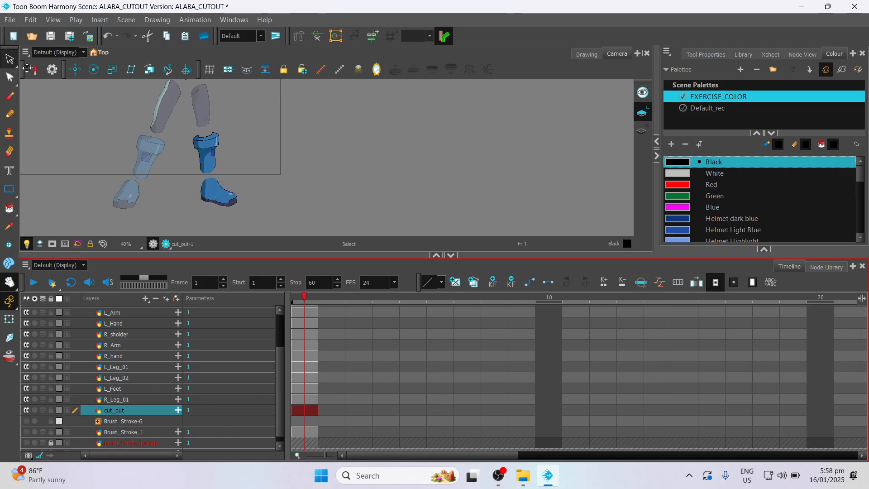
click(206, 152)
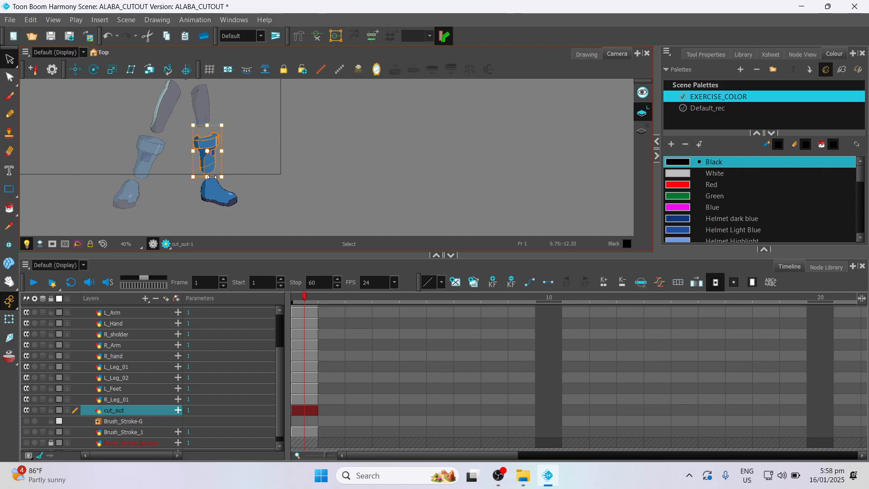
key(Delete)
Step: Add a vector drawing layer named R_Leg_02 directly above cut_out and paste the cut right lower leg onto it
click(305, 424)
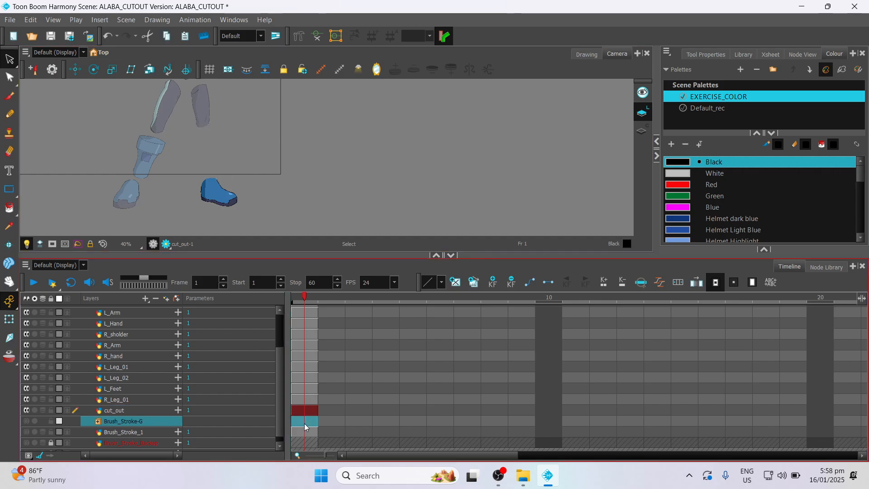
click(303, 412)
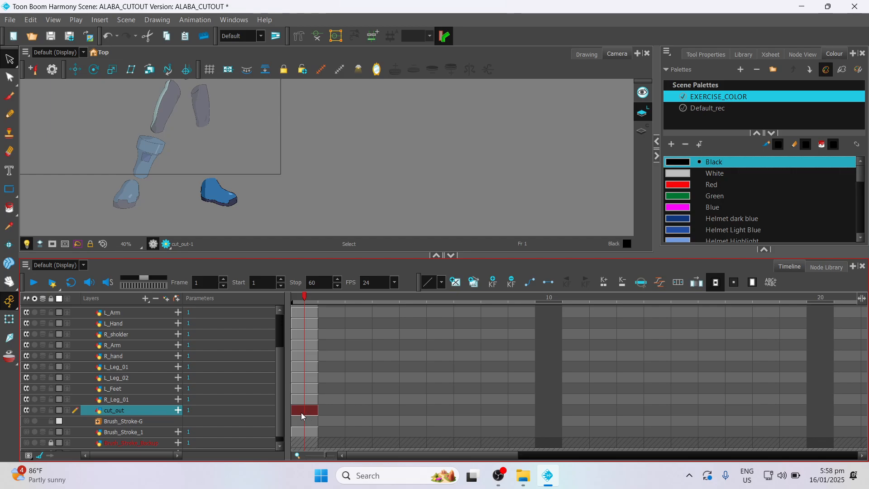
key(ctrl+r)
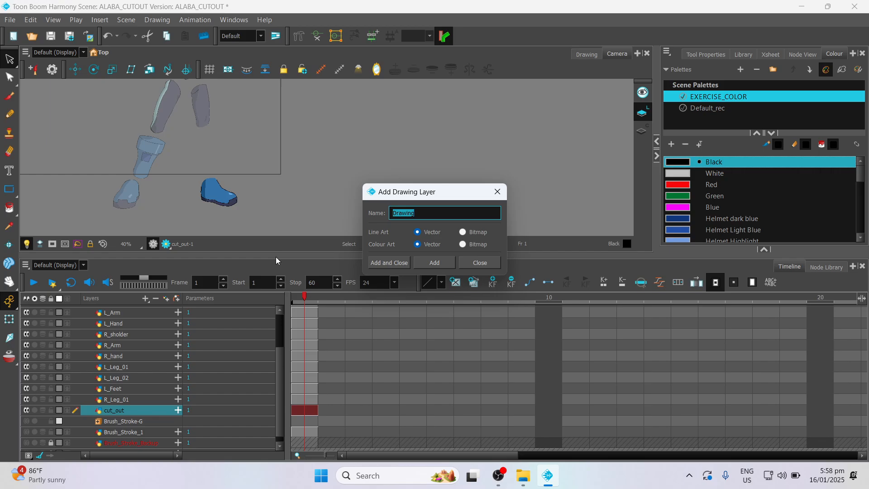
text(R_Leg_02)
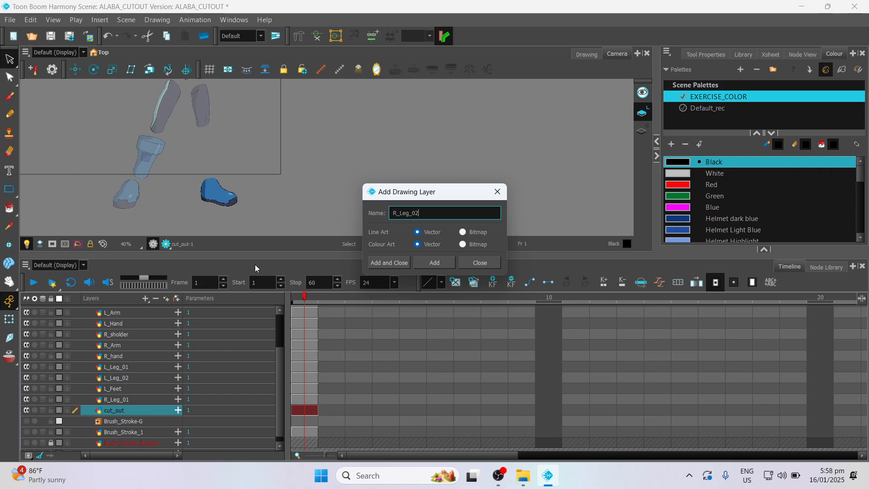
click(389, 262)
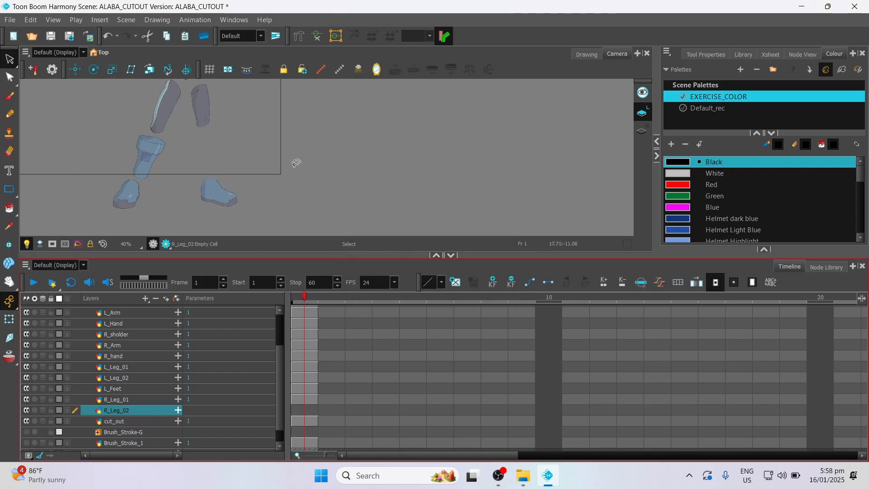
key(ctrl+v)
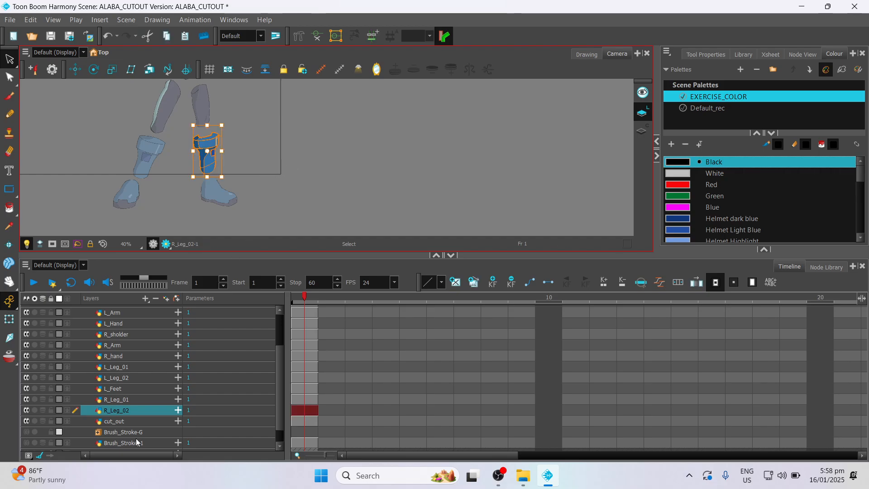
Step: Select the right foot on the cut_out layer with the Select tool and cut it from the drawing
click(118, 421)
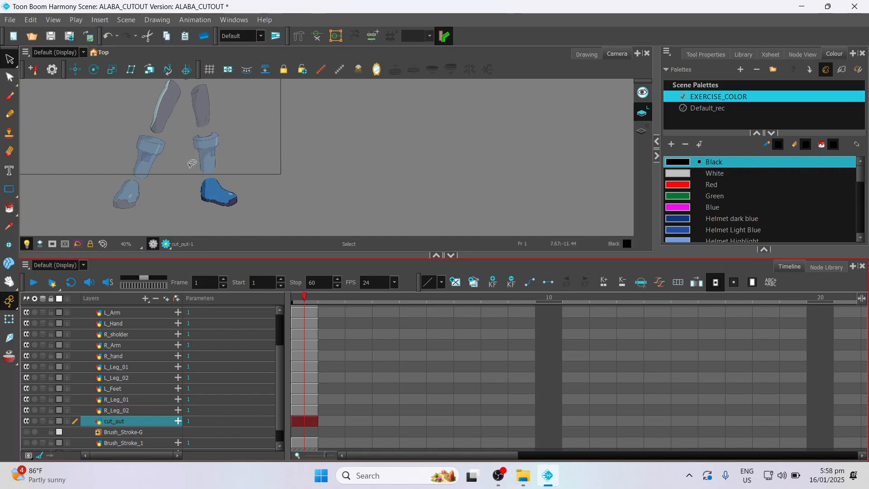
mouse_move(189, 166)
mouse_down()
mouse_move(244, 225)
mouse_move(199, 160)
mouse_move(287, 171)
mouse_move(272, 167)
mouse_move(192, 224)
mouse_move(271, 203)
mouse_up()
click(279, 165)
click(256, 194)
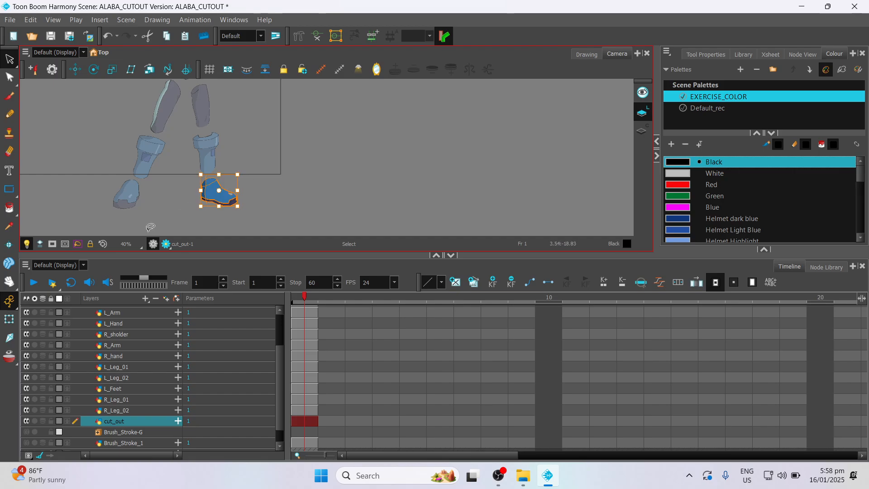
key(Delete)
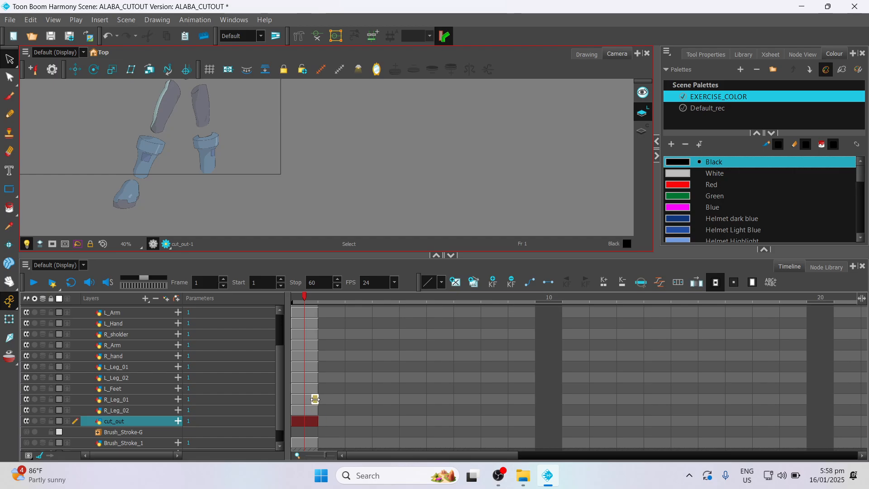
Step: Add a vector drawing layer named R_Feet directly above the cut_out layer
key(ctrl+r)
drag(415, 213, 194, 257)
text(R_Feet)
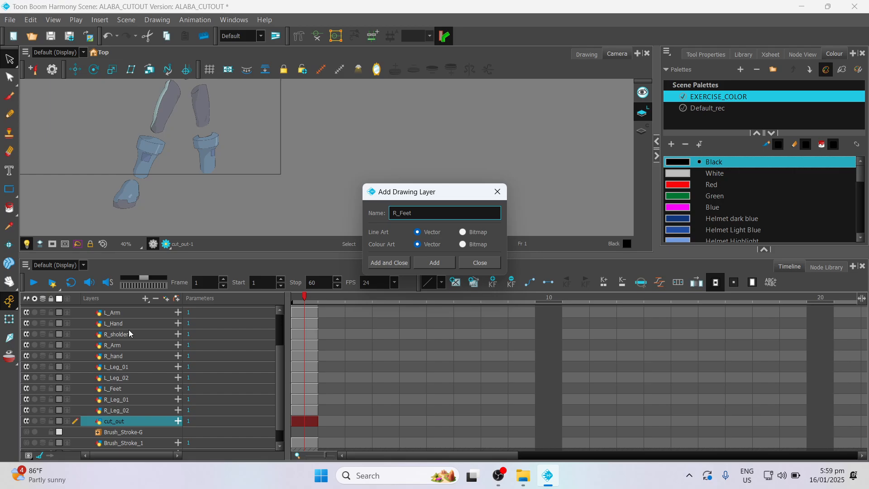
click(379, 266)
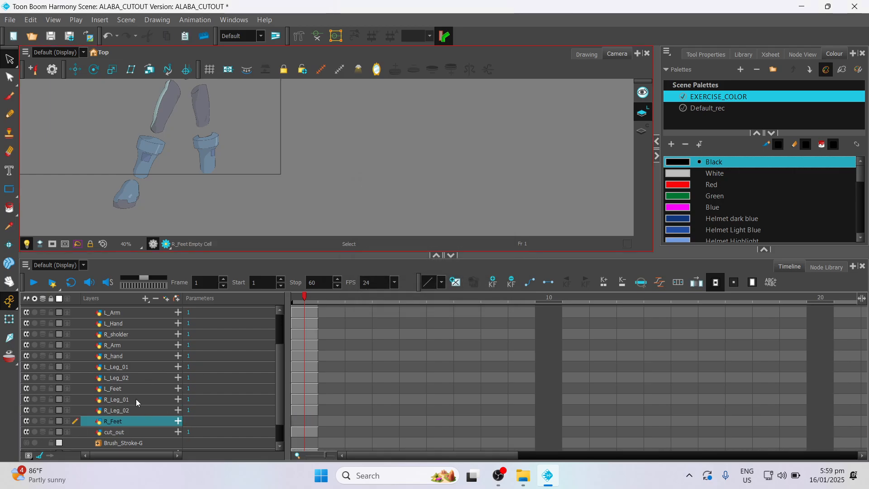
Step: Hide the cut_out layer and paste the cut right foot into frame 1 of the R_Feet layer
click(119, 432)
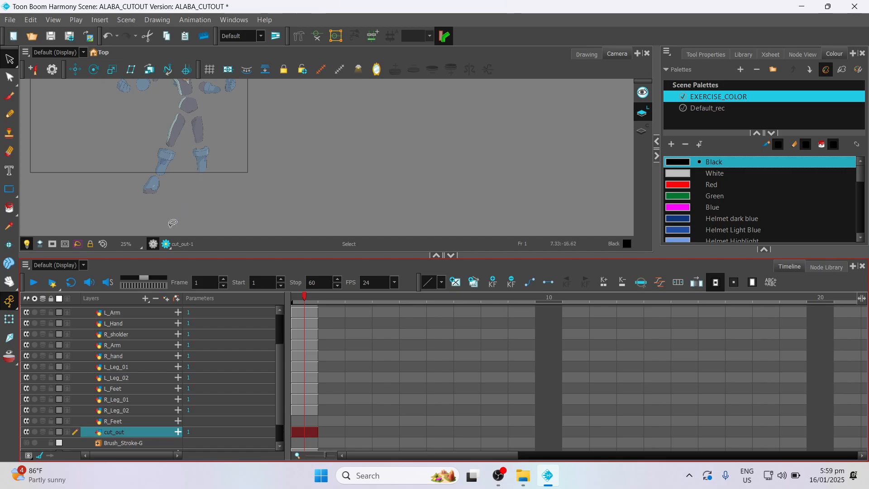
click(27, 434)
click(305, 422)
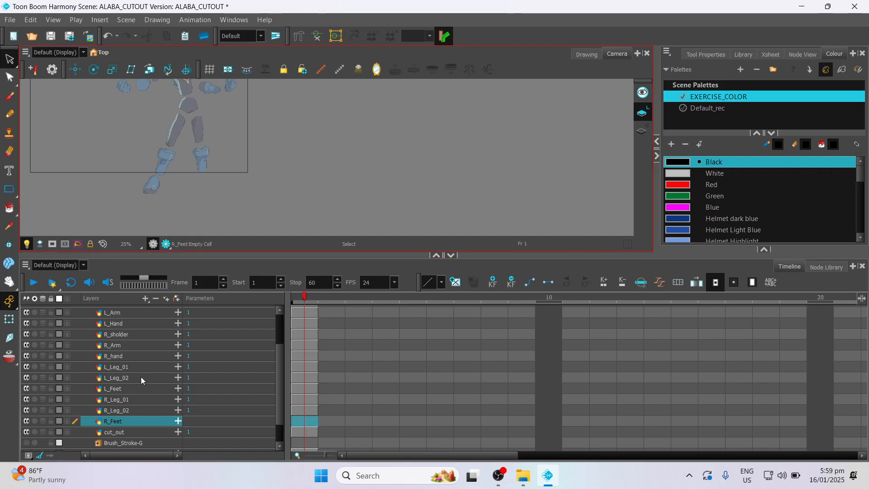
key(ctrl+v)
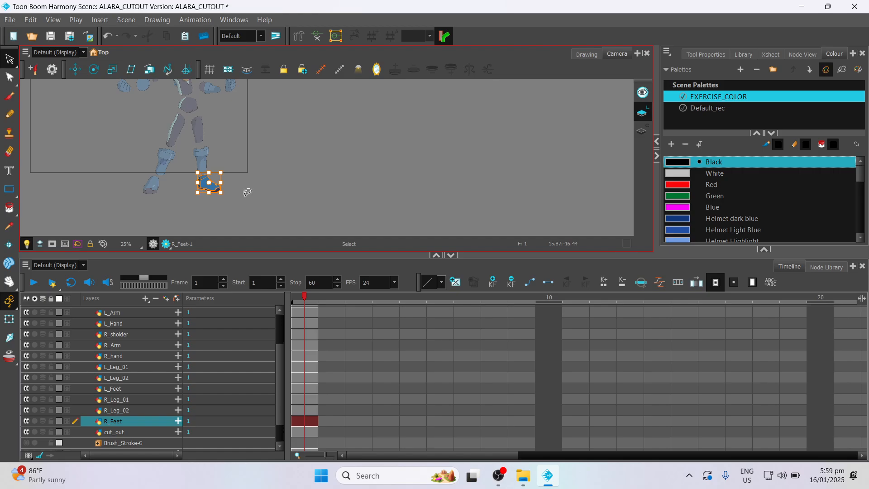
click(235, 196)
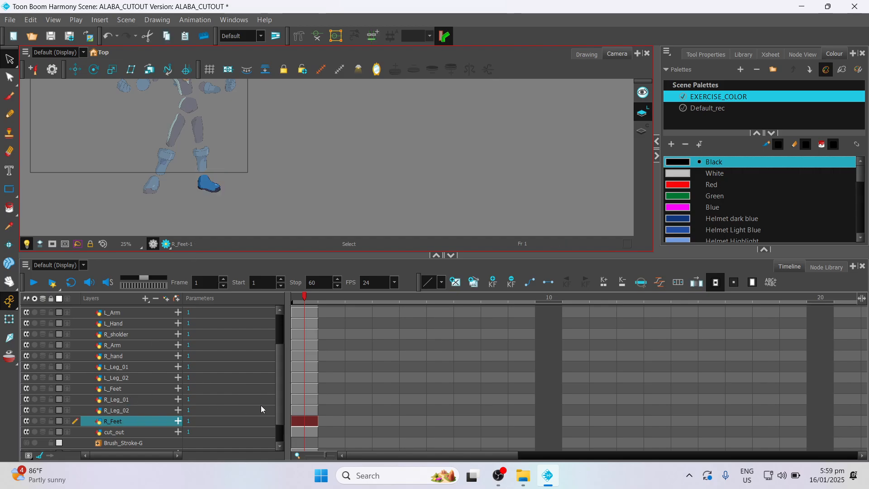
Step: Check the layer list for the separated parts and delete the emptied cut_out layer
drag(281, 409, 282, 341)
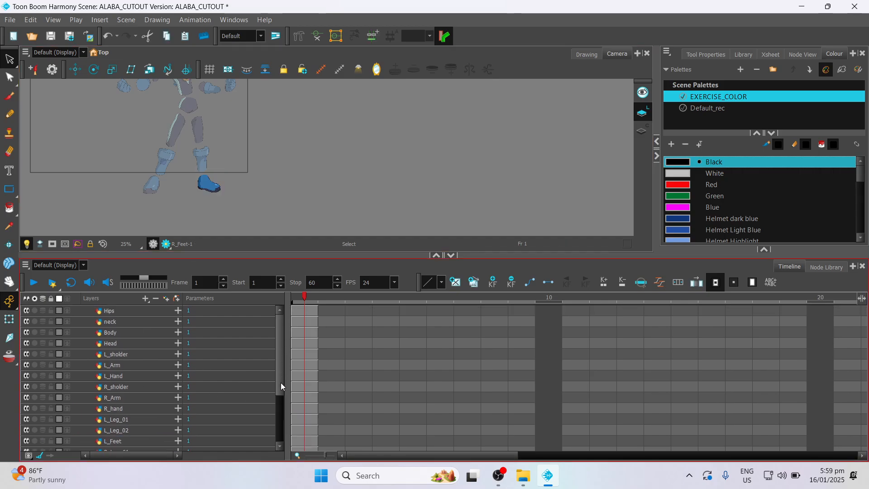
scroll(201, 215, down, 2)
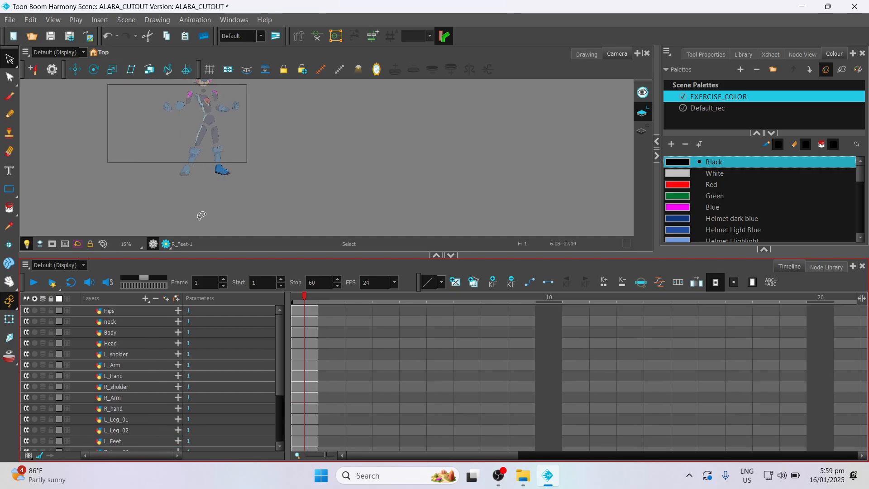
scroll(272, 367, down, 3)
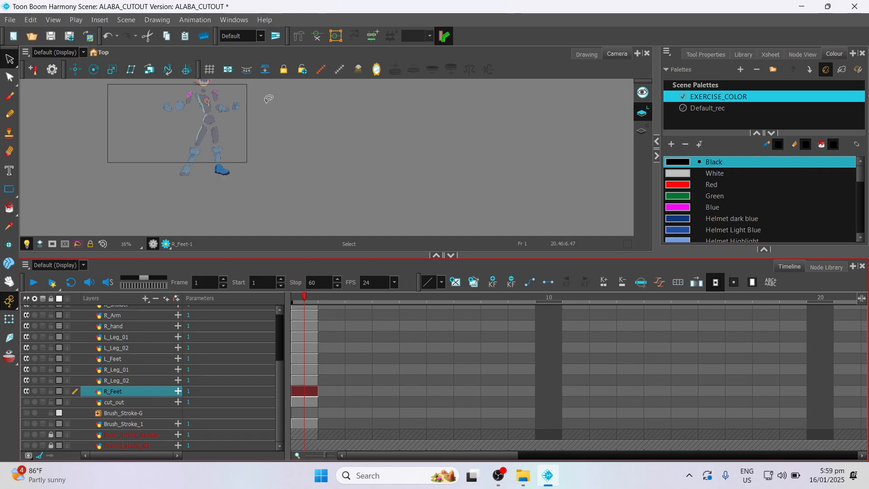
key(space)
drag(249, 130, 250, 161)
click(26, 403)
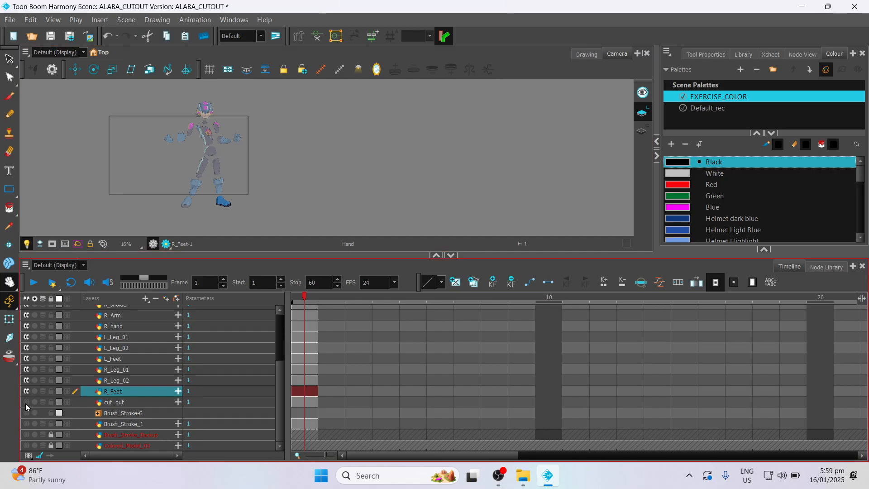
click(108, 403)
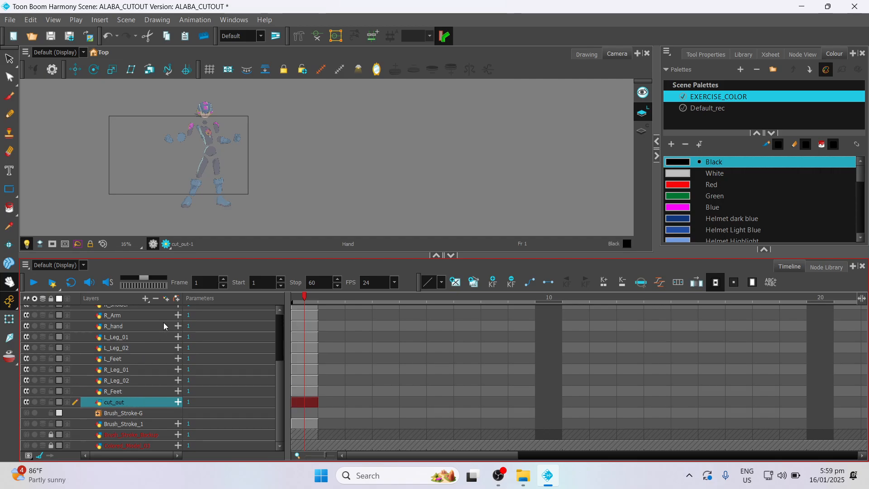
click(156, 299)
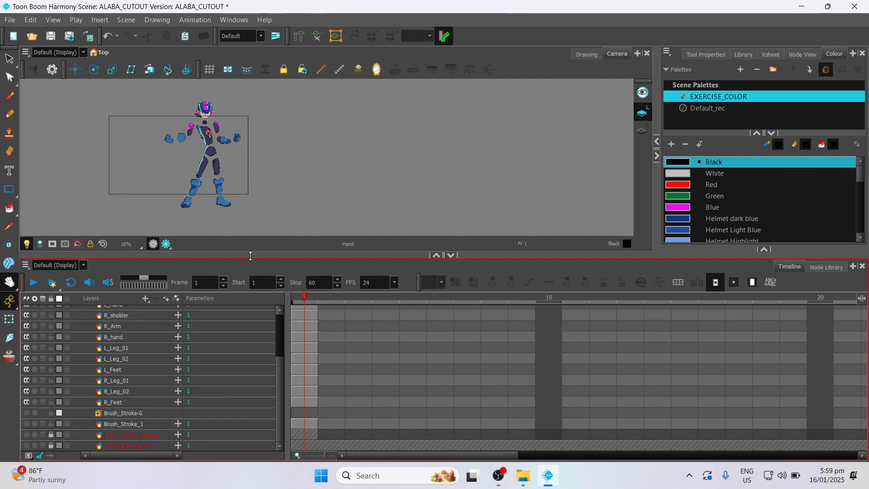
Step: Enlarge the timeline area and check the Hips, Body, L_sholder and R_sholder layers against the character by selecting each one
drag(251, 256, 220, 236)
scroll(321, 231, up, 1)
scroll(289, 234, down, 1)
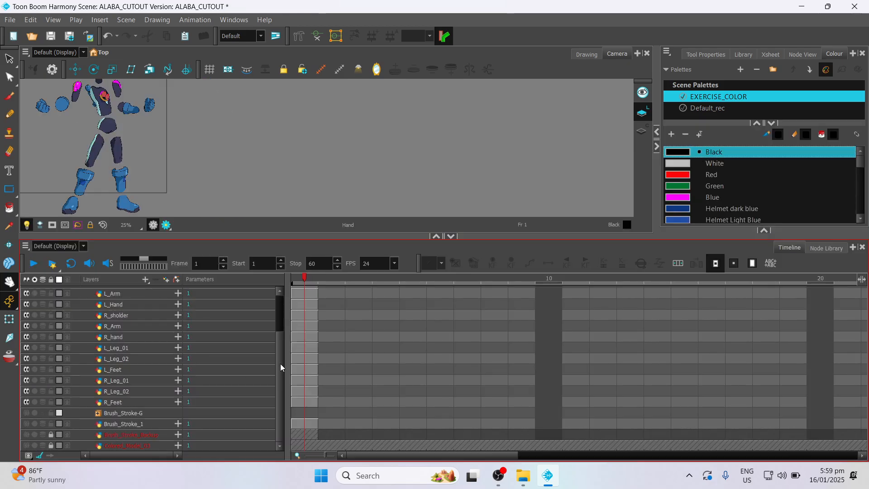
scroll(281, 357, up, 3)
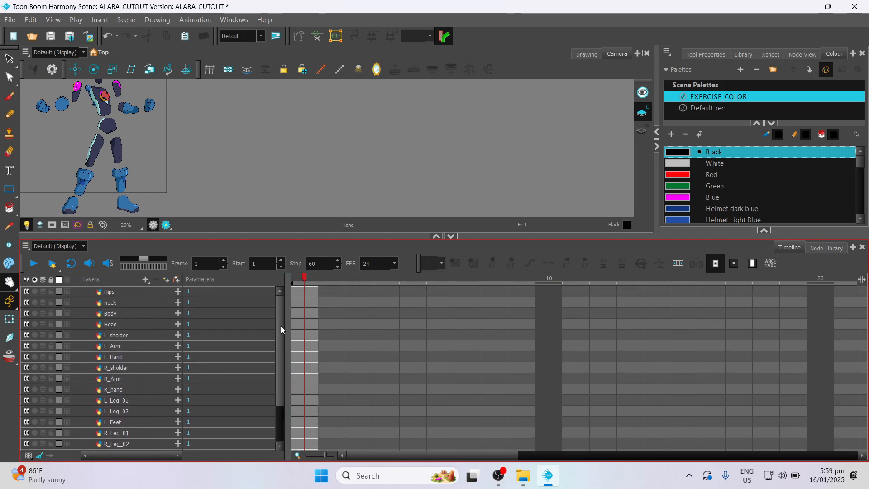
click(123, 292)
click(121, 314)
click(121, 336)
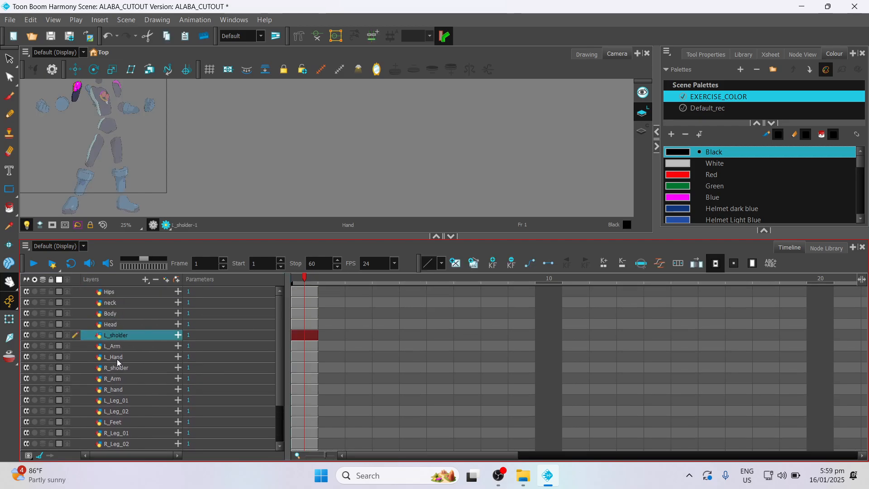
click(119, 368)
scroll(168, 187, down, 1)
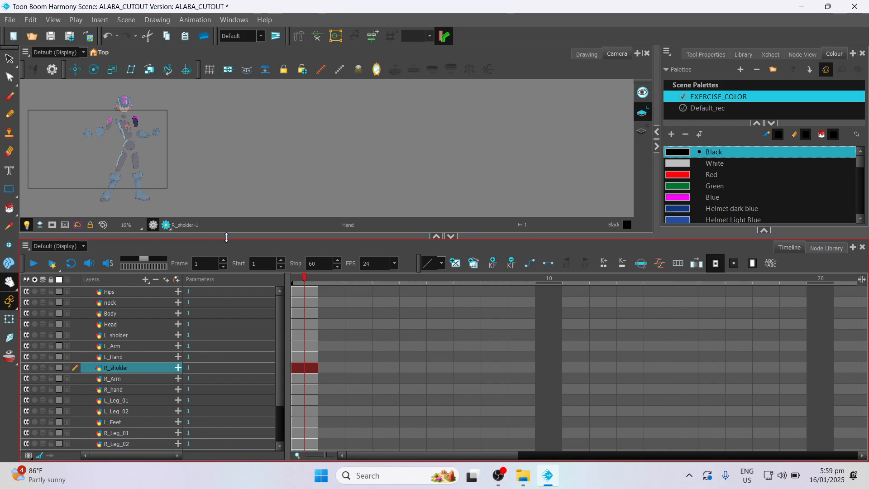
Step: Adjust the height split between the camera view and the timeline so the whole character and the layer list both fit
drag(227, 236, 218, 317)
scroll(238, 231, up, 2)
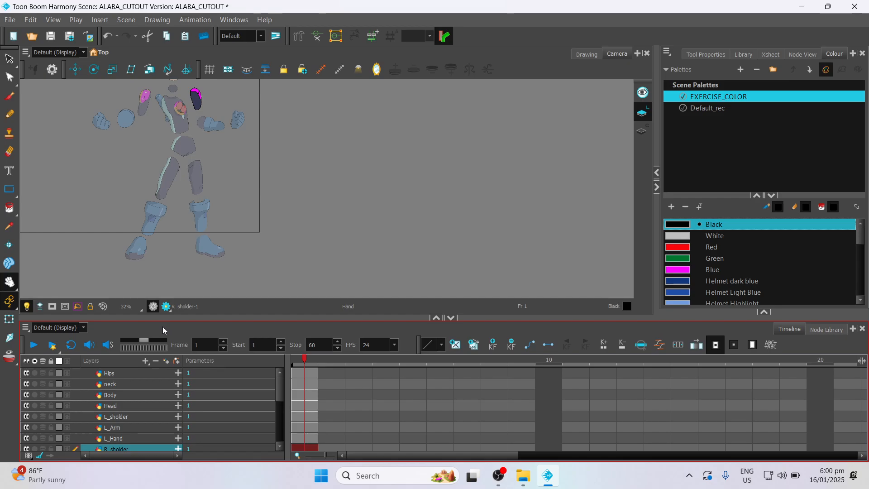
drag(214, 318, 216, 290)
scroll(219, 219, down, 1)
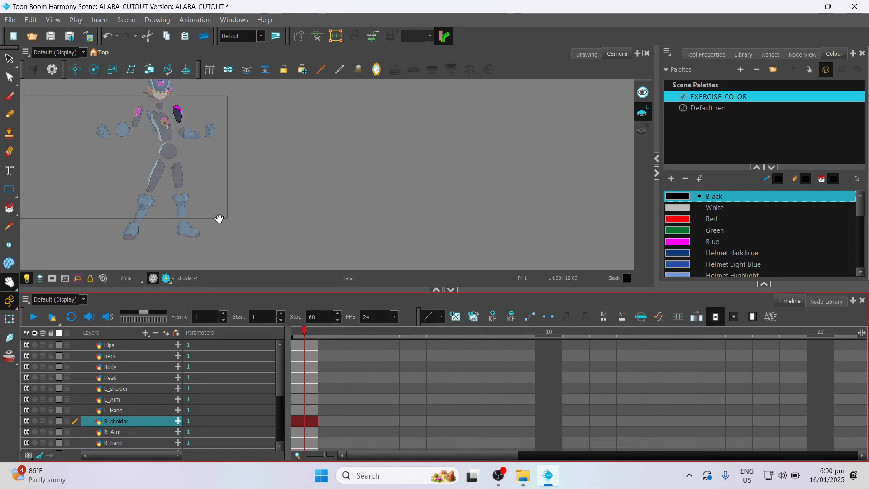
scroll(220, 219, down, 1)
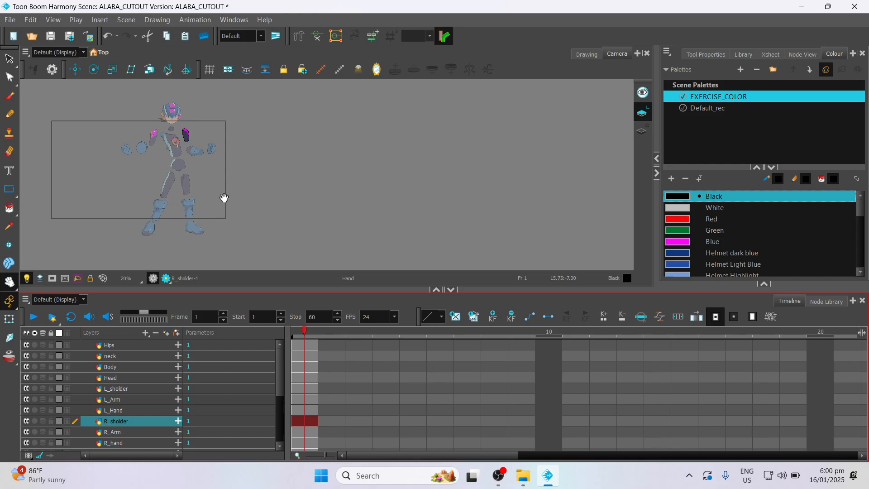
drag(225, 198, 255, 207)
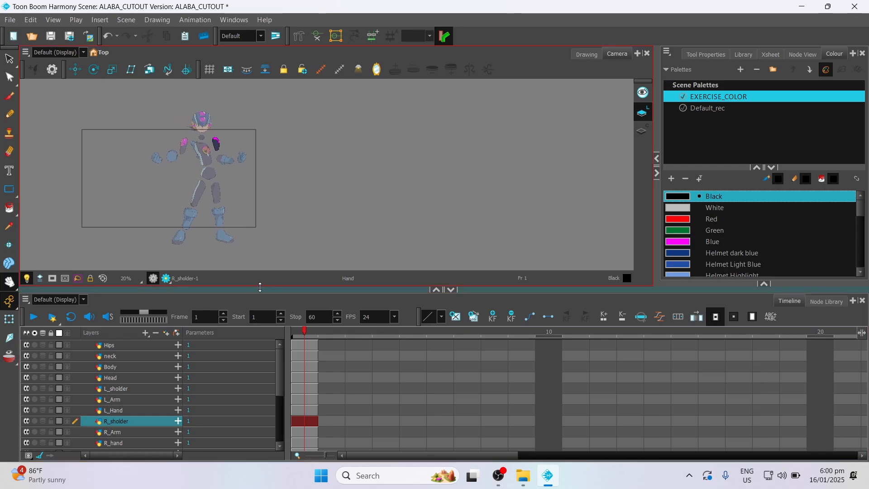
drag(260, 287, 253, 268)
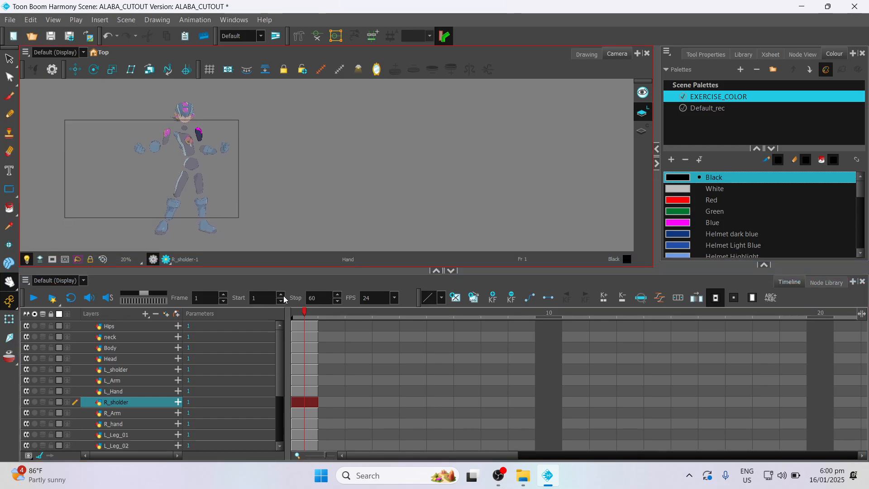